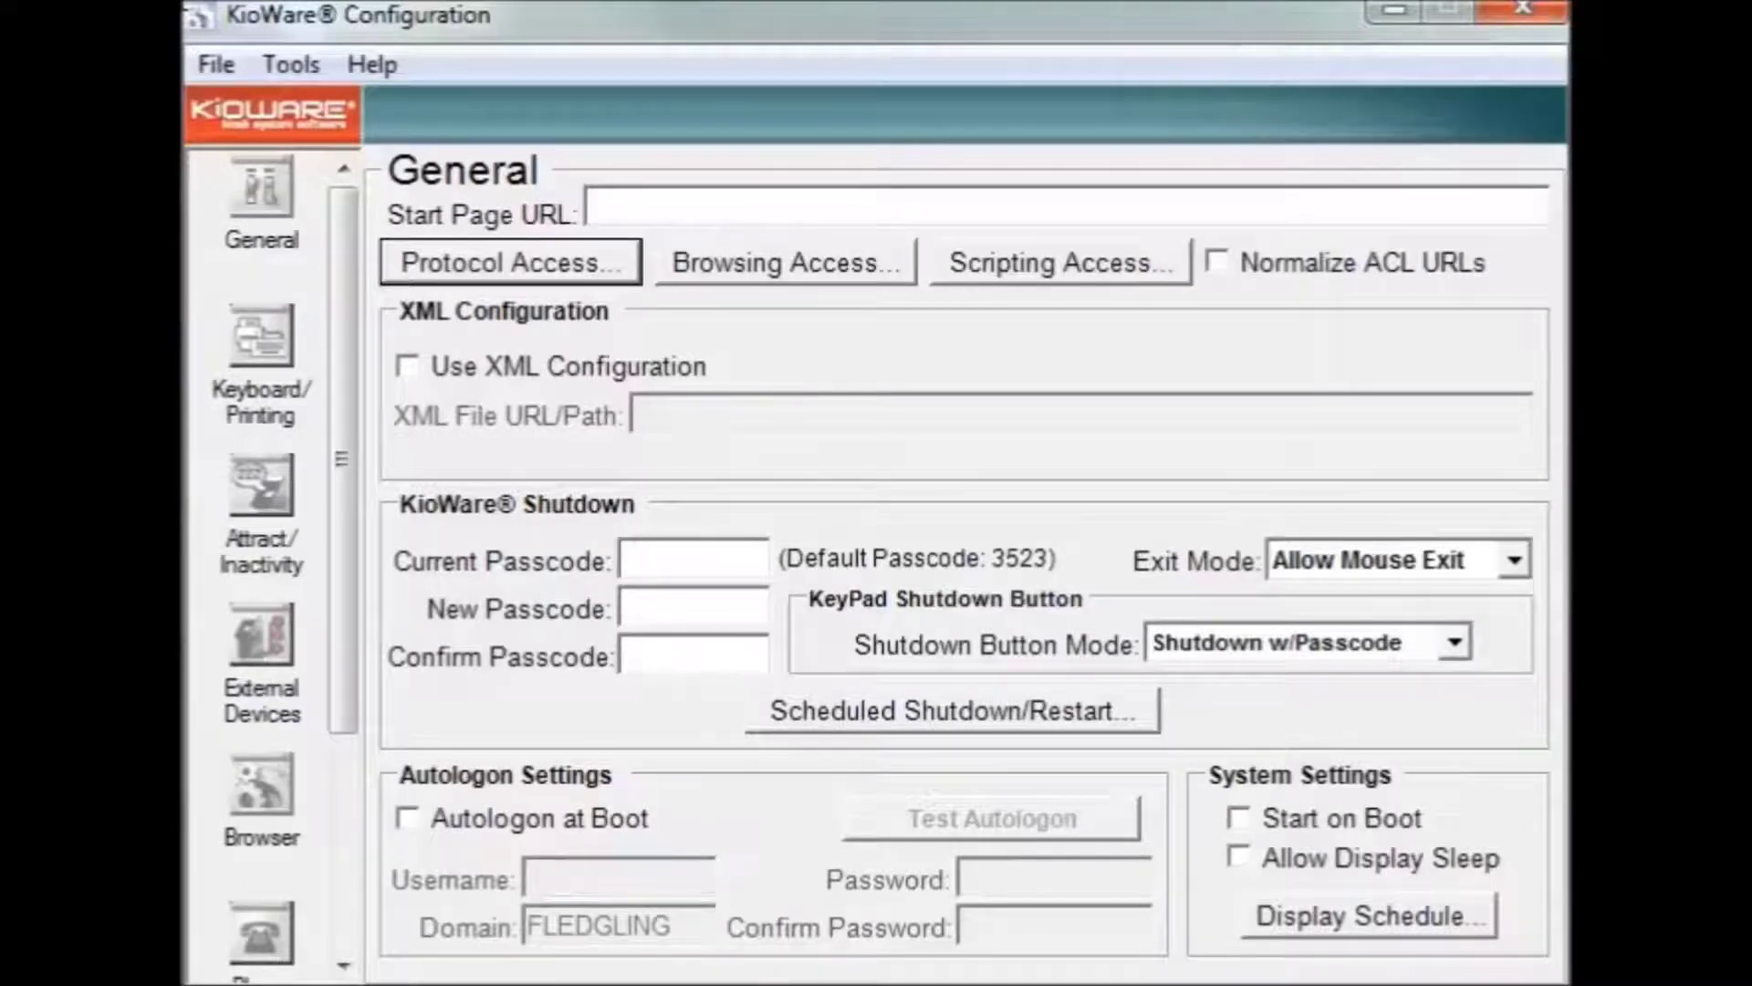
pyautogui.click(603, 208)
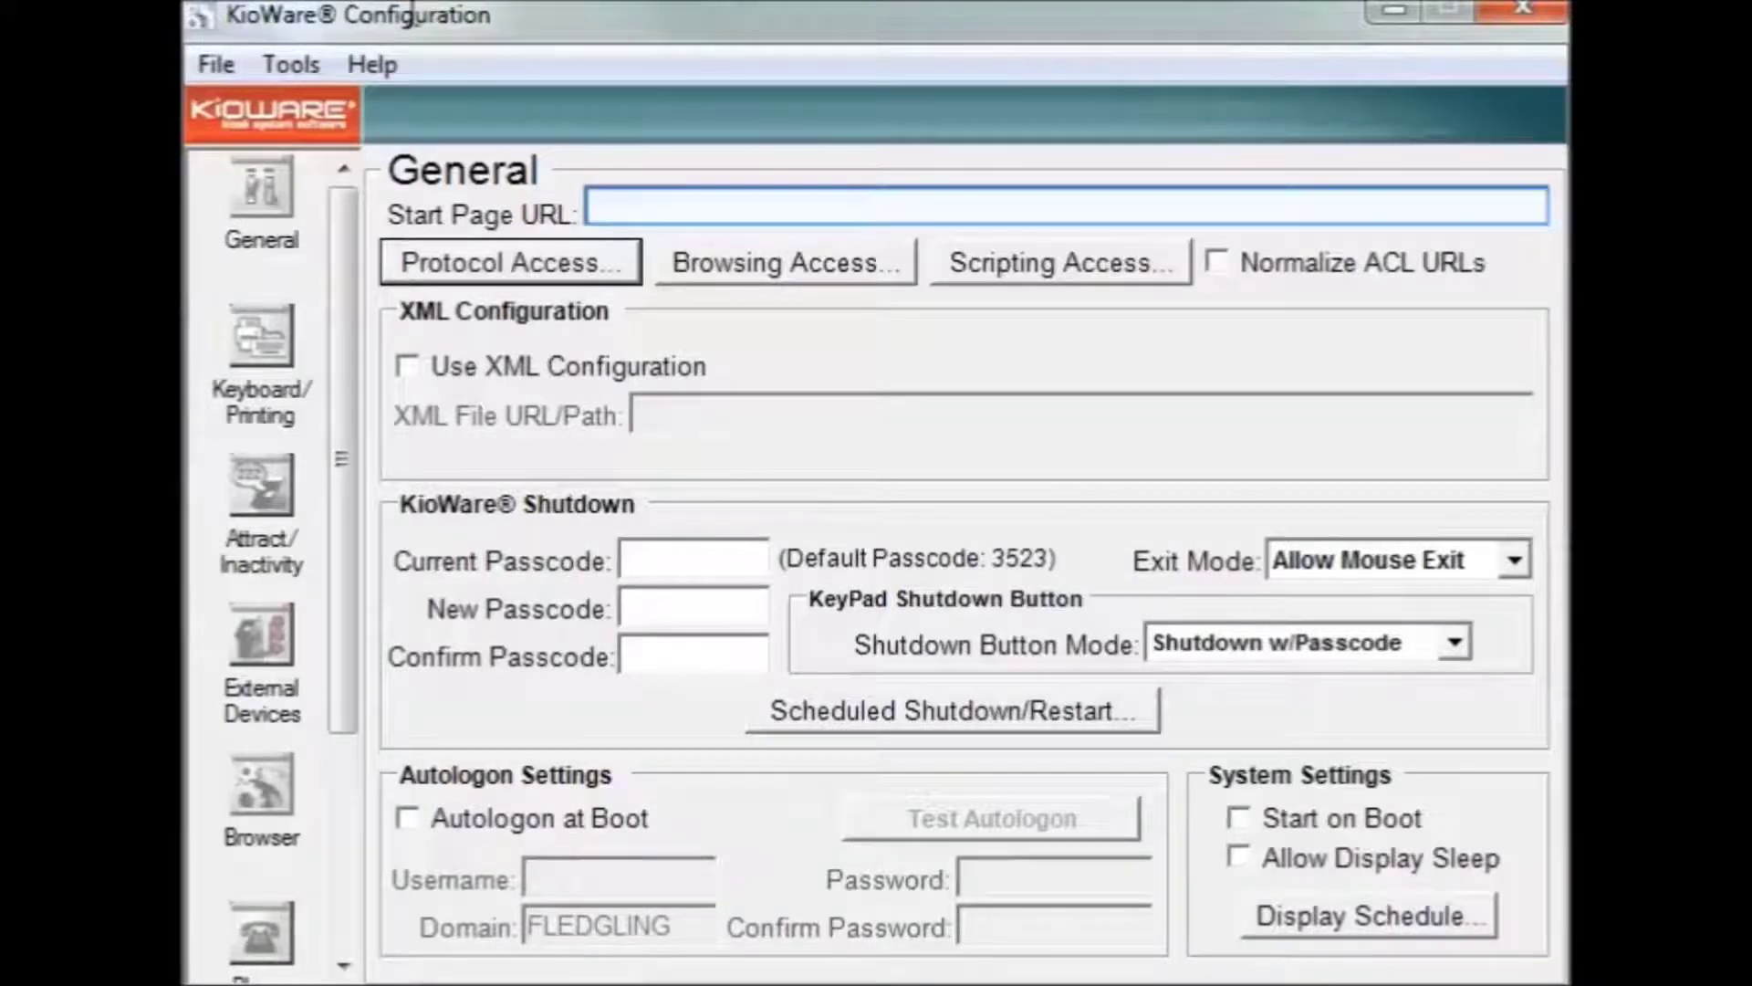
pyautogui.click(650, 202)
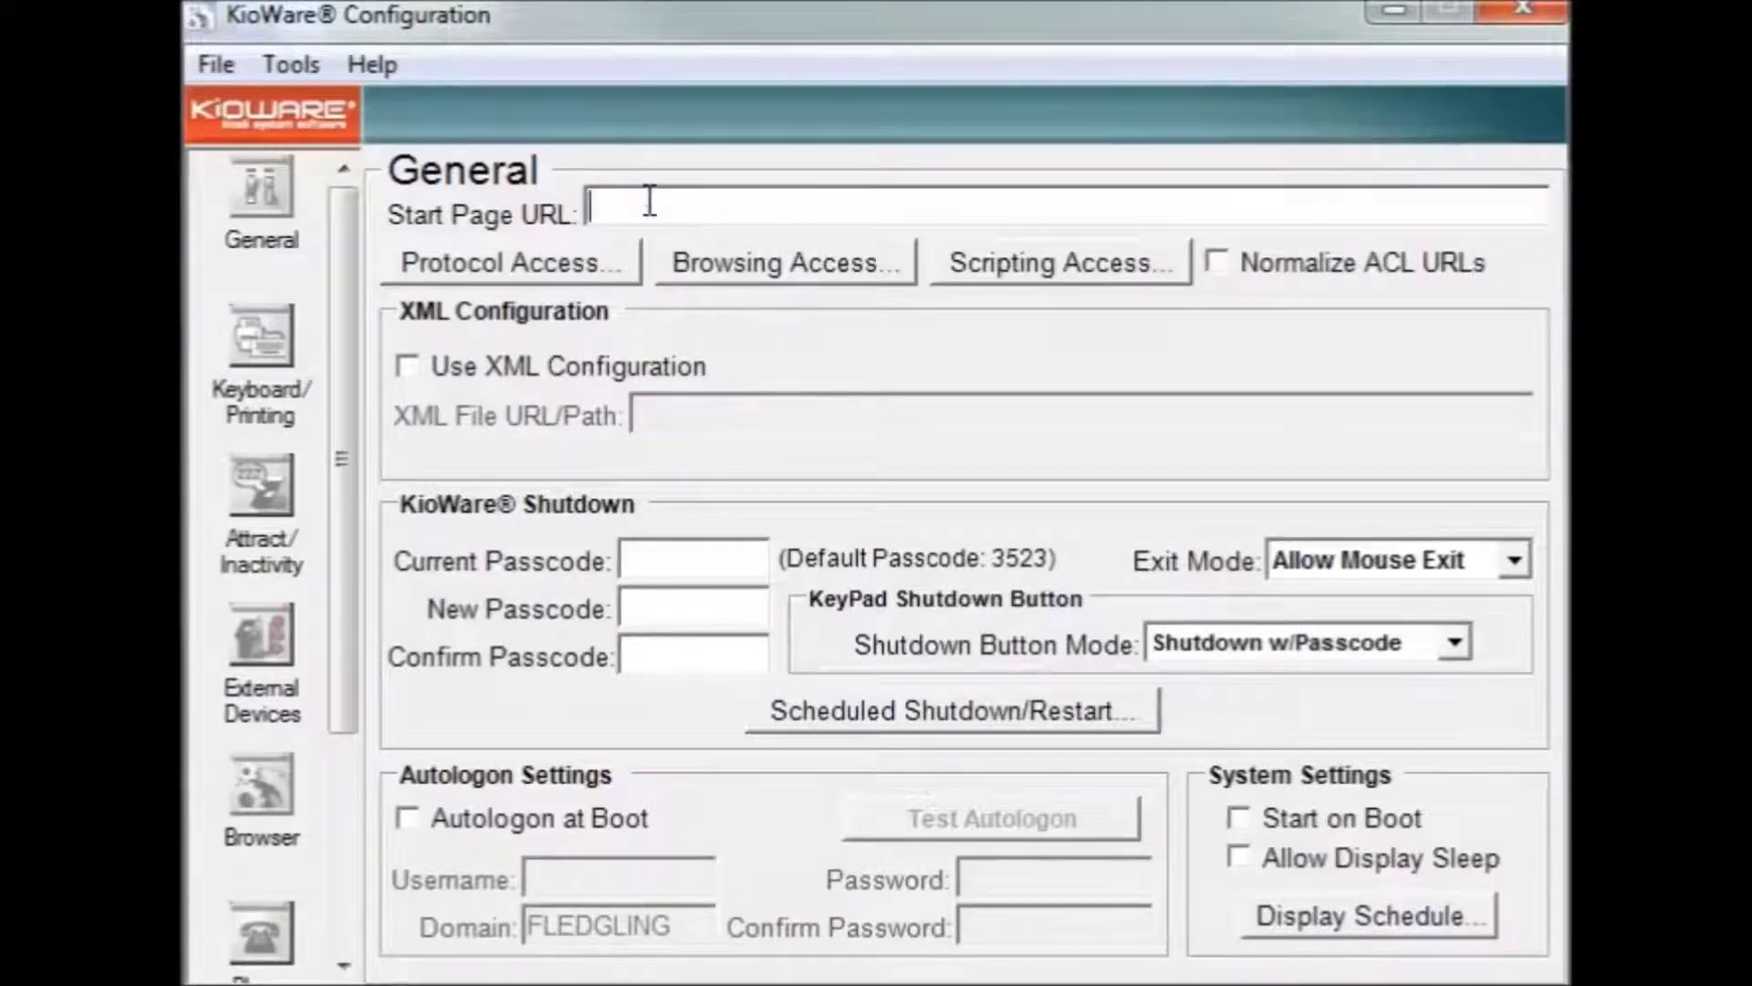
pyautogui.write('www.kioware.com')
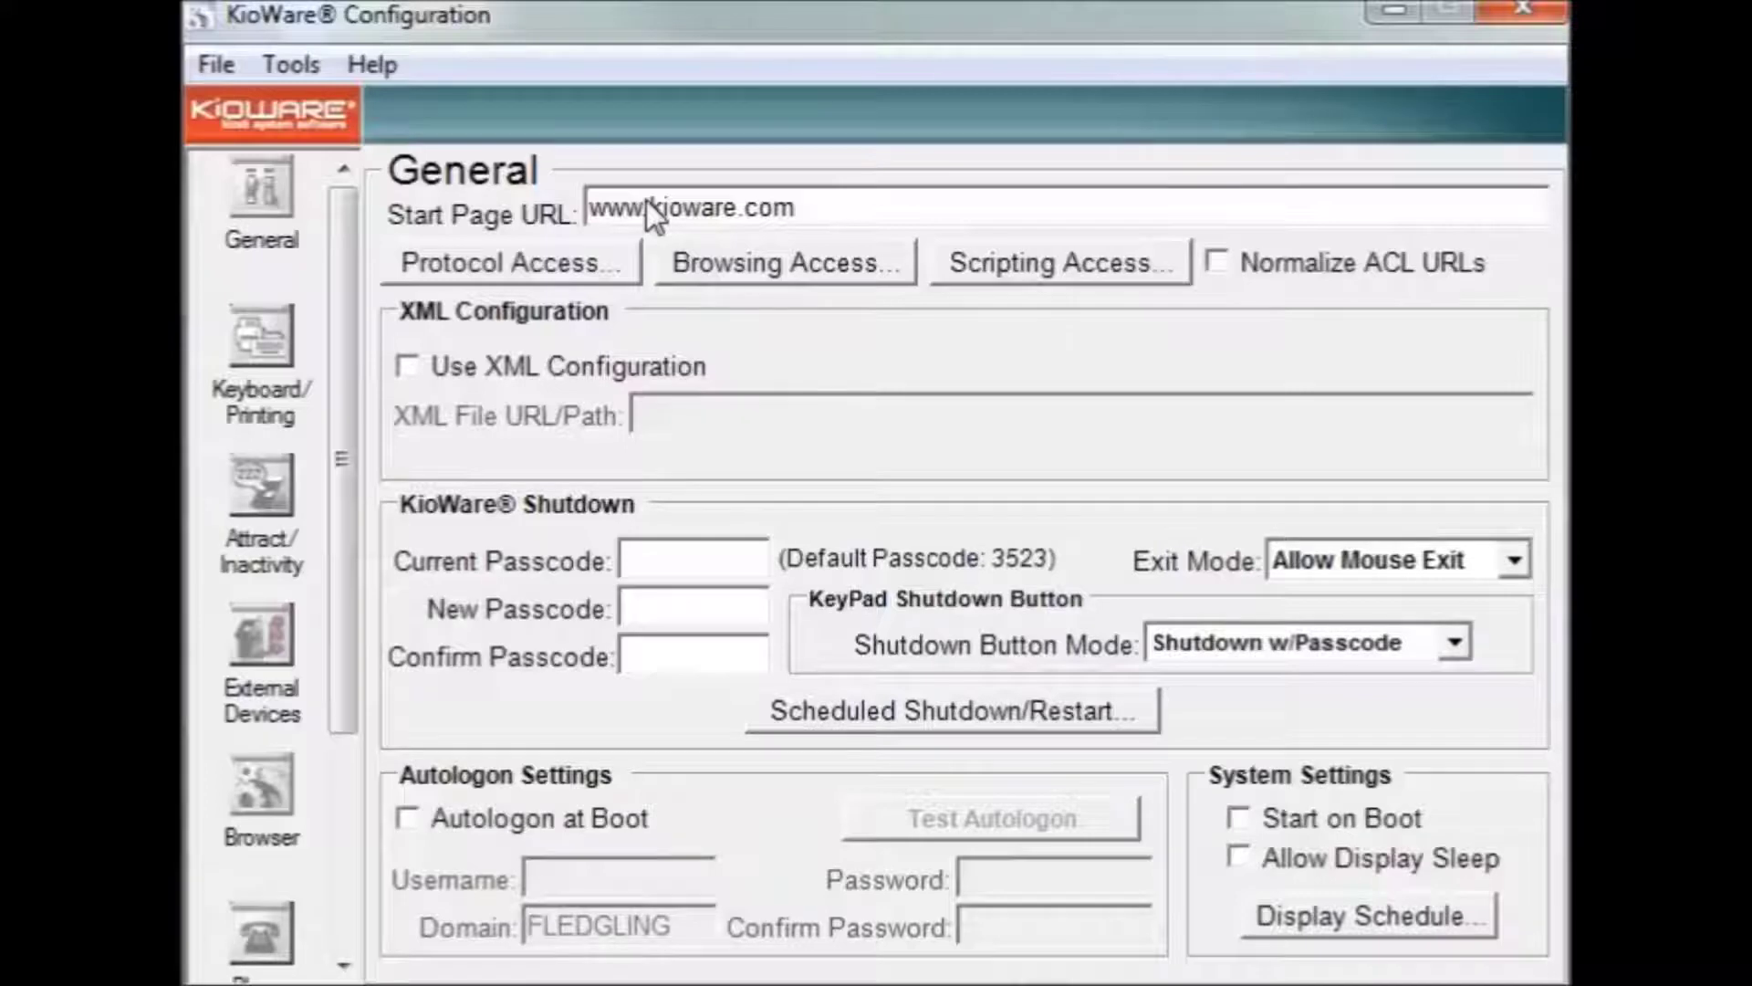
pyautogui.press('Tab')
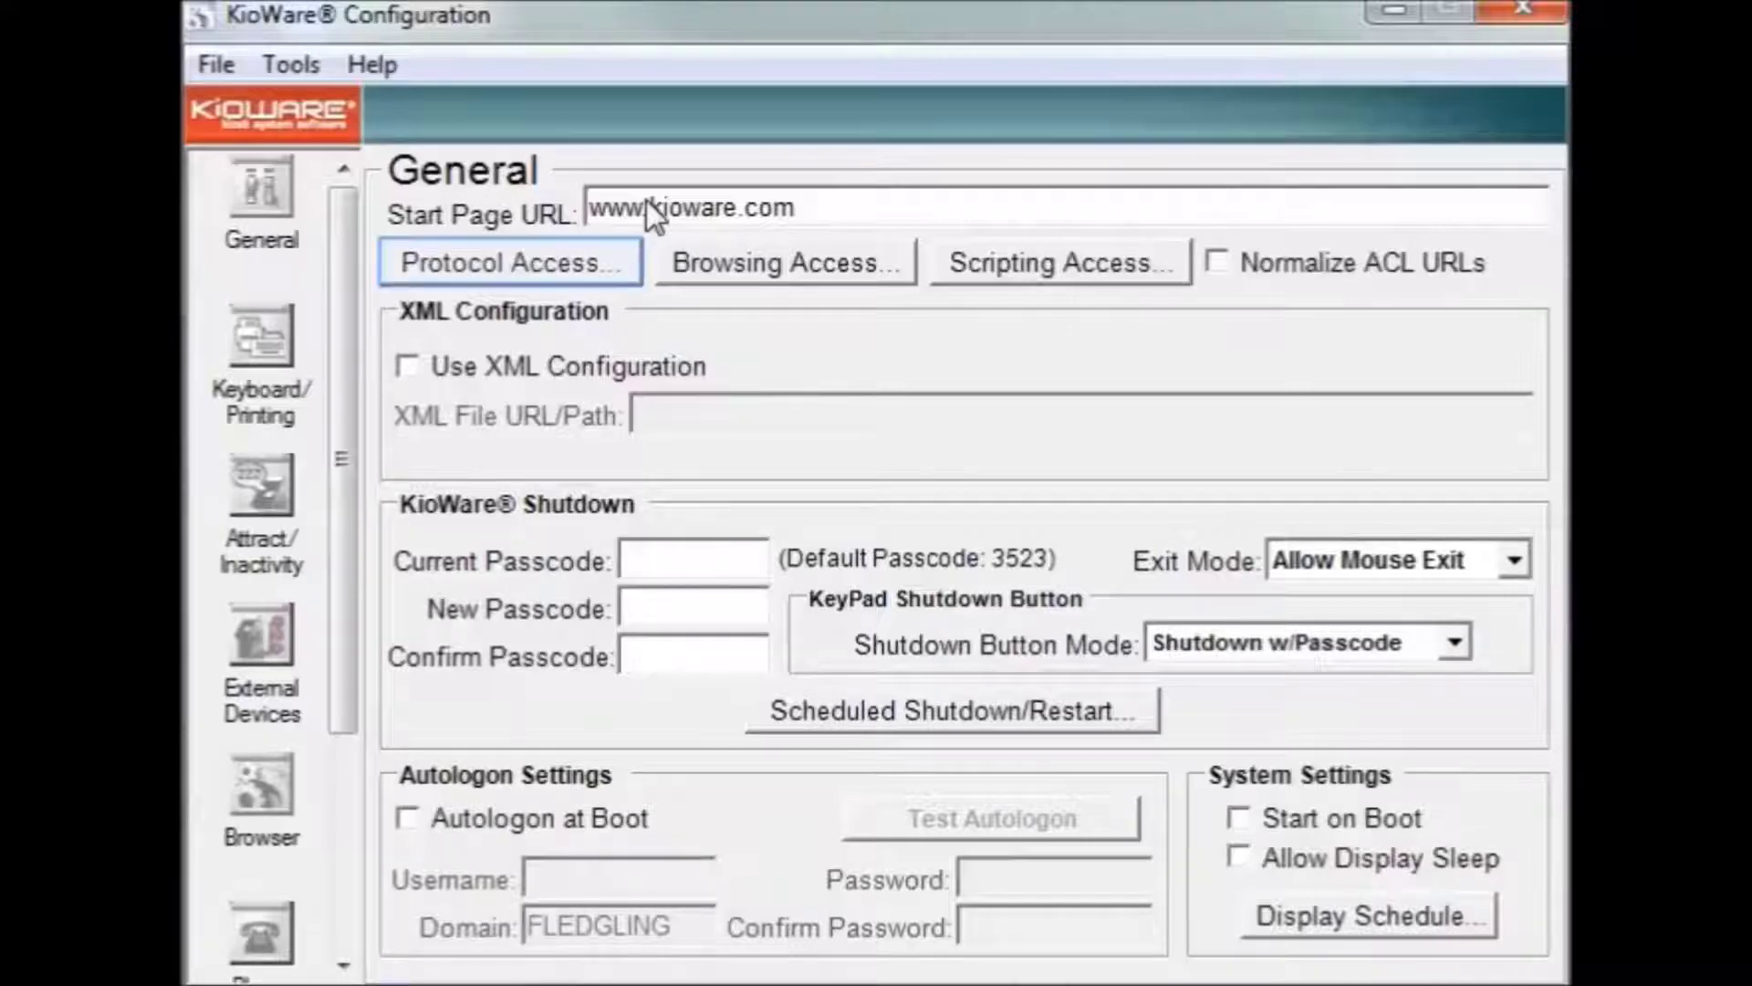
pyautogui.click(647, 202)
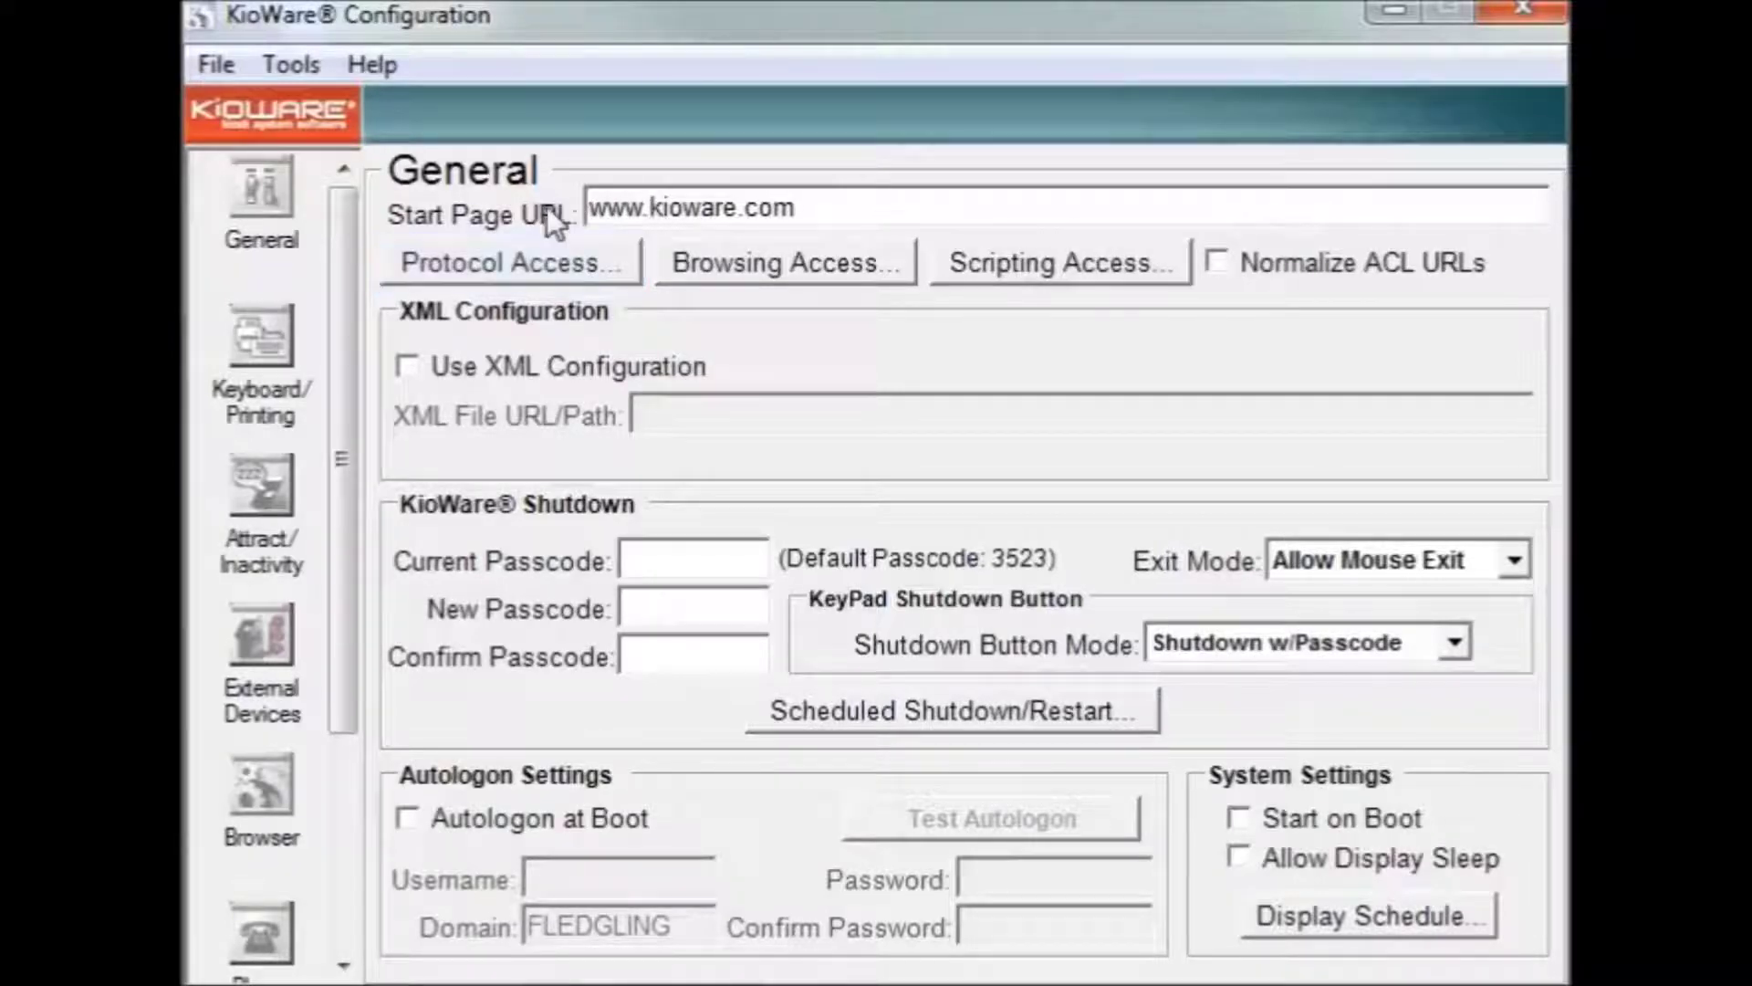
pyautogui.click(484, 265)
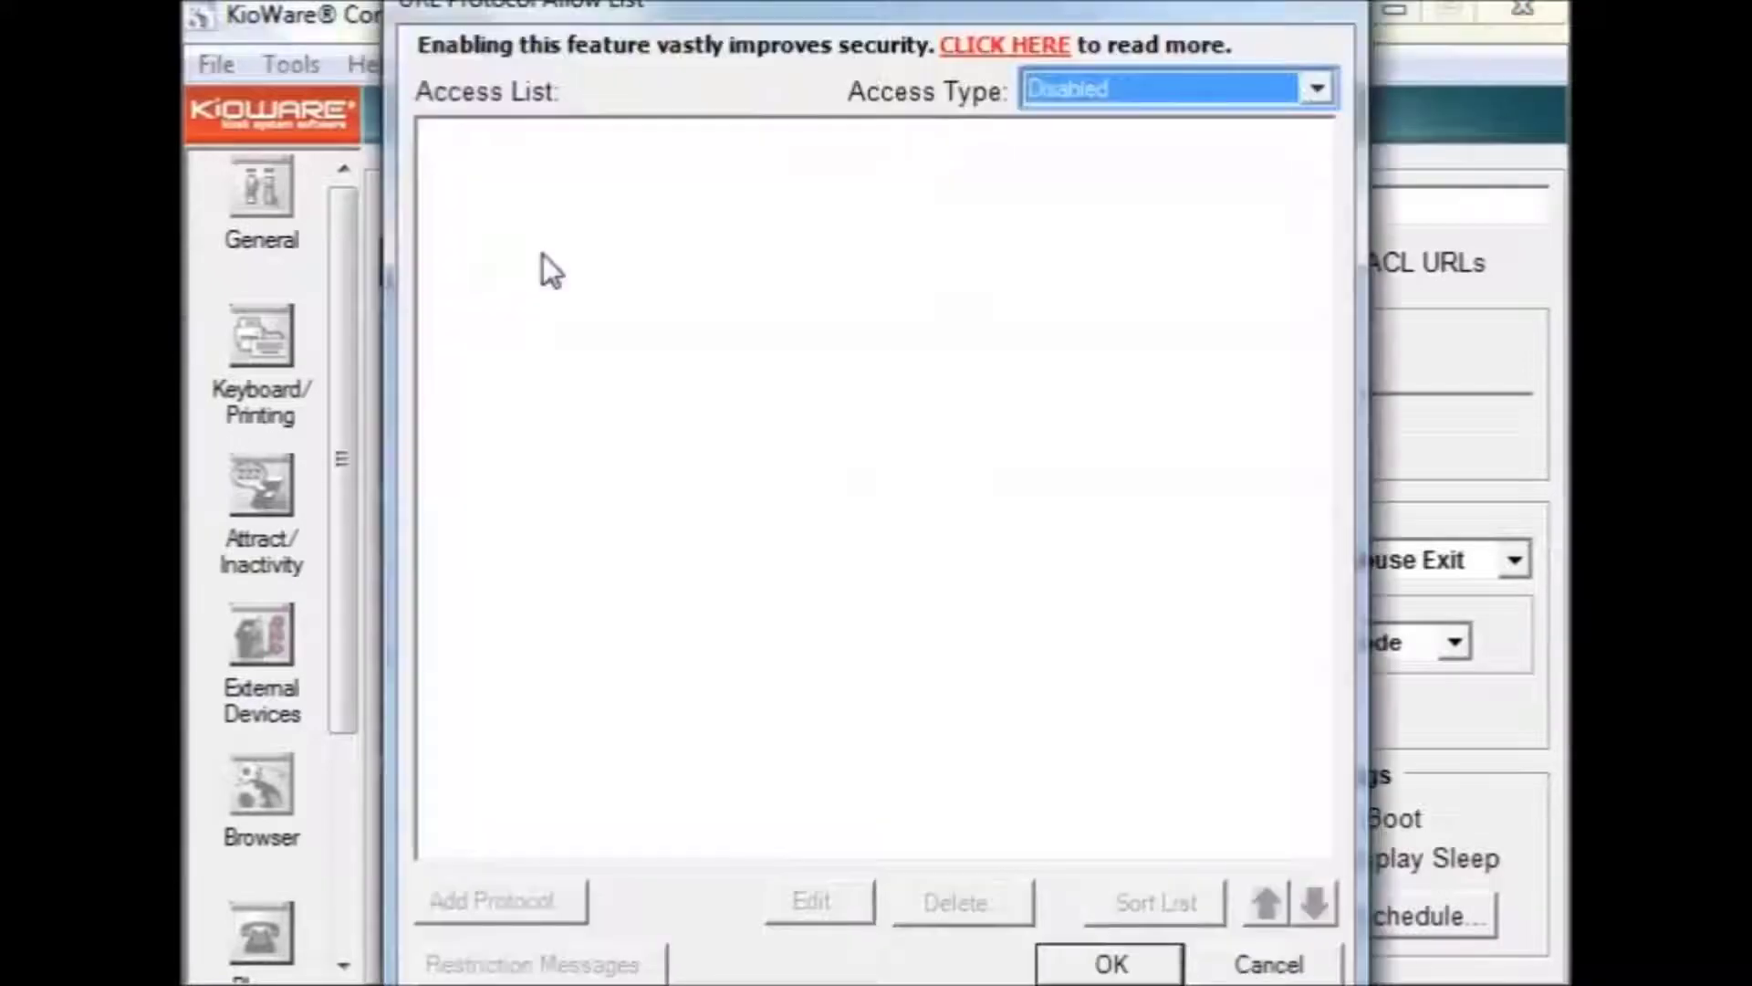
pyautogui.click(1240, 86)
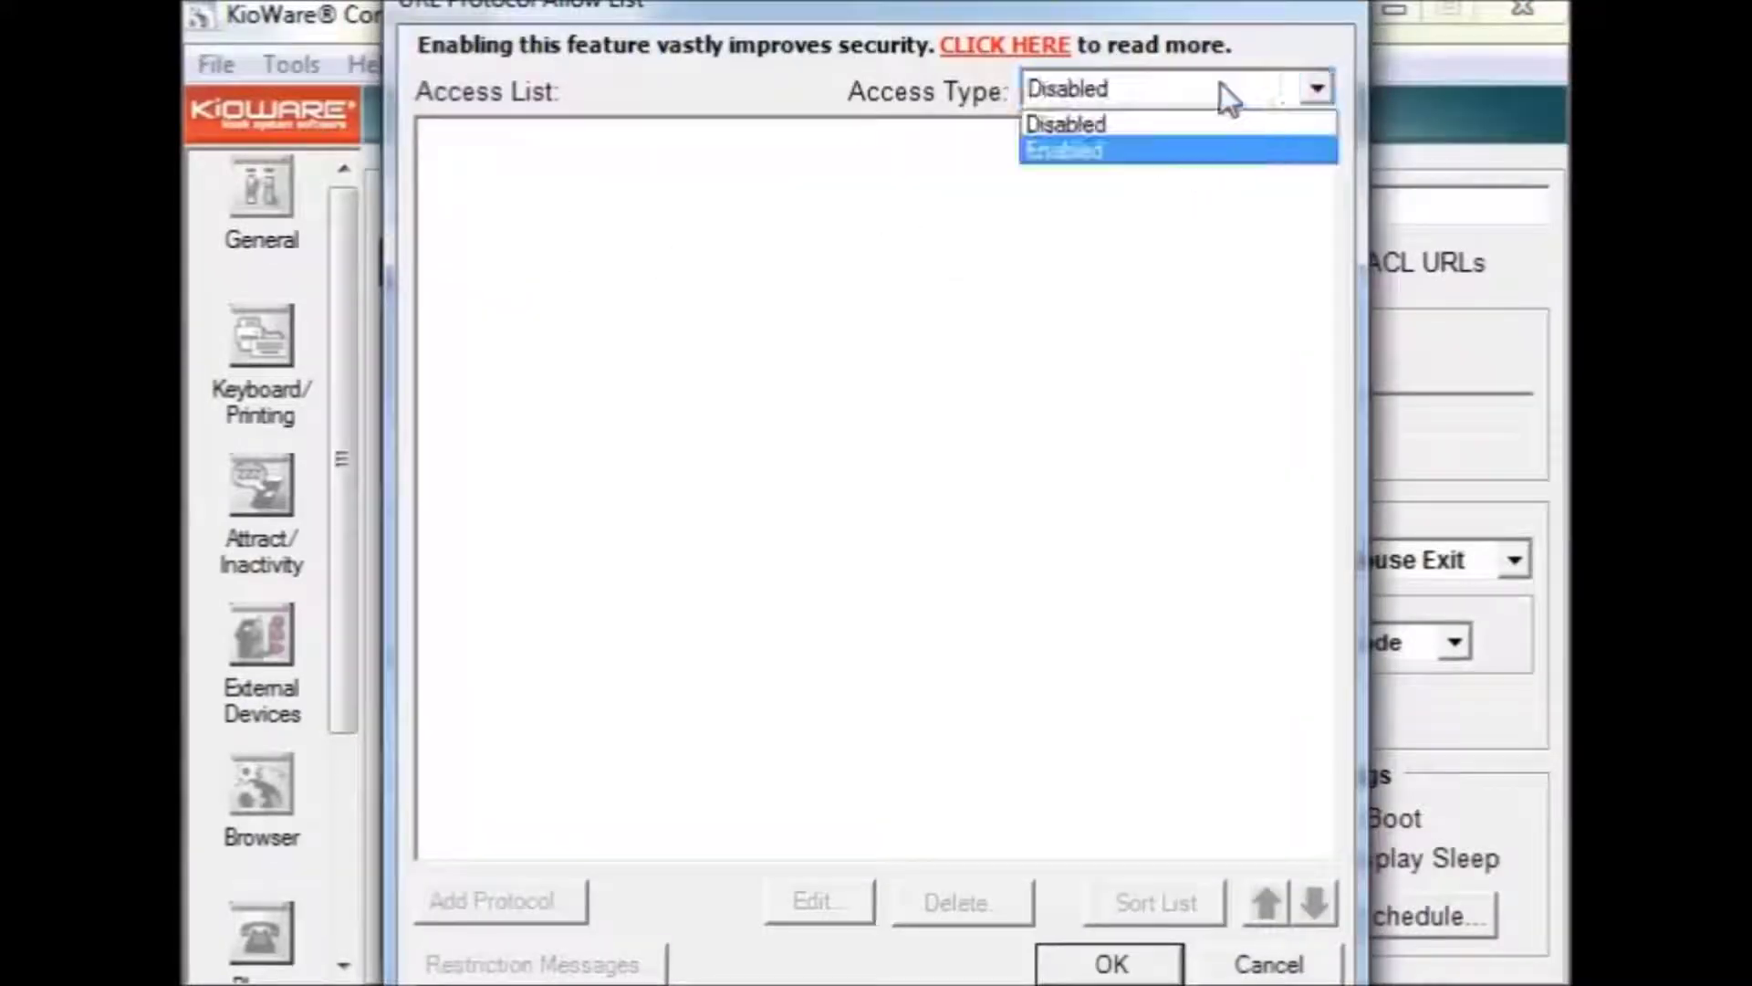
pyautogui.click(1183, 152)
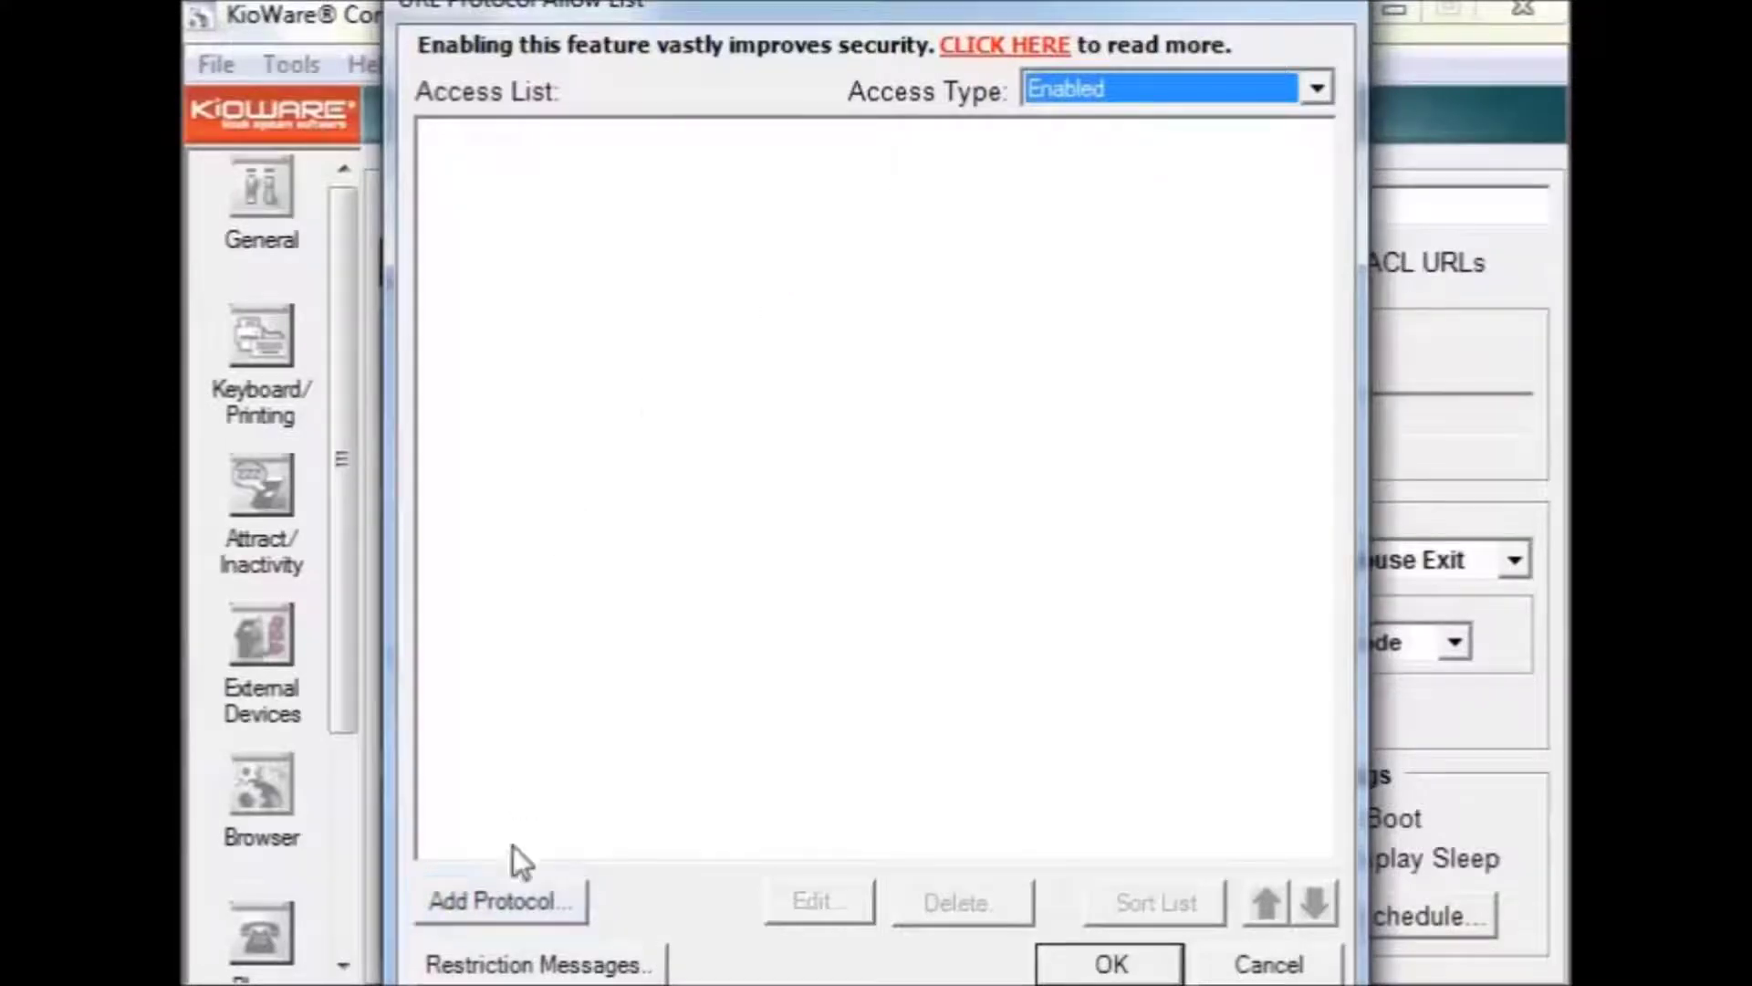
pyautogui.click(513, 913)
pyautogui.write('http://')
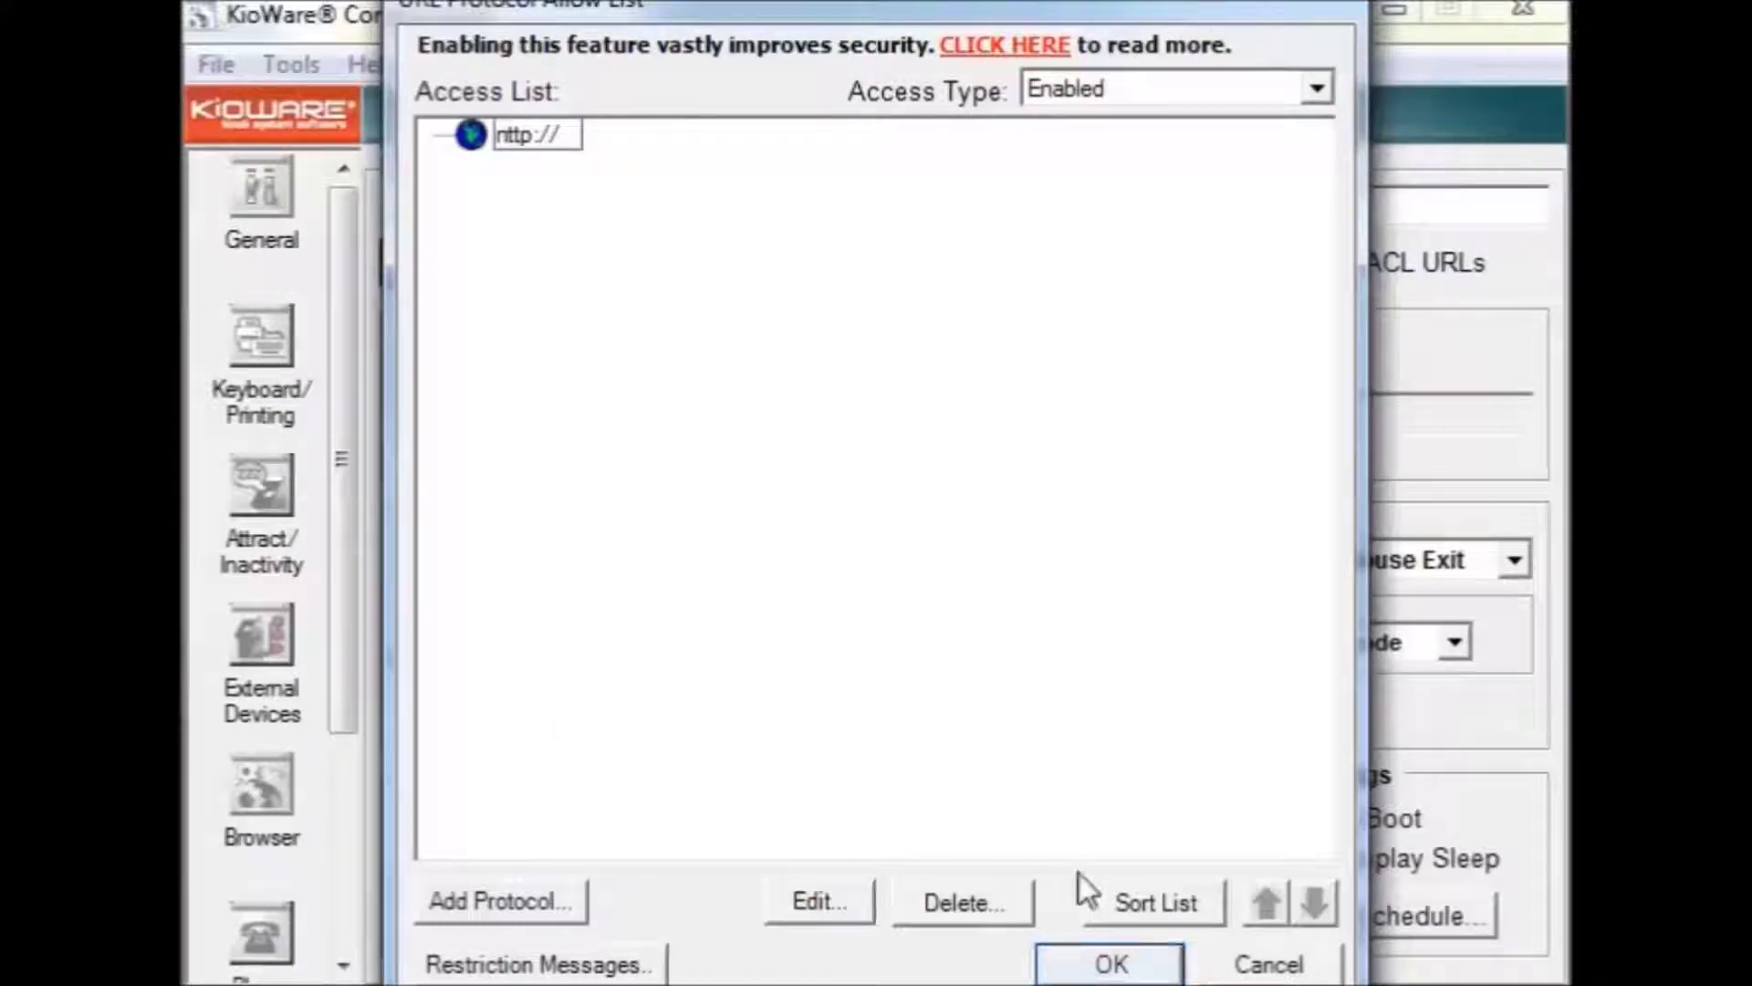
pyautogui.click(1110, 955)
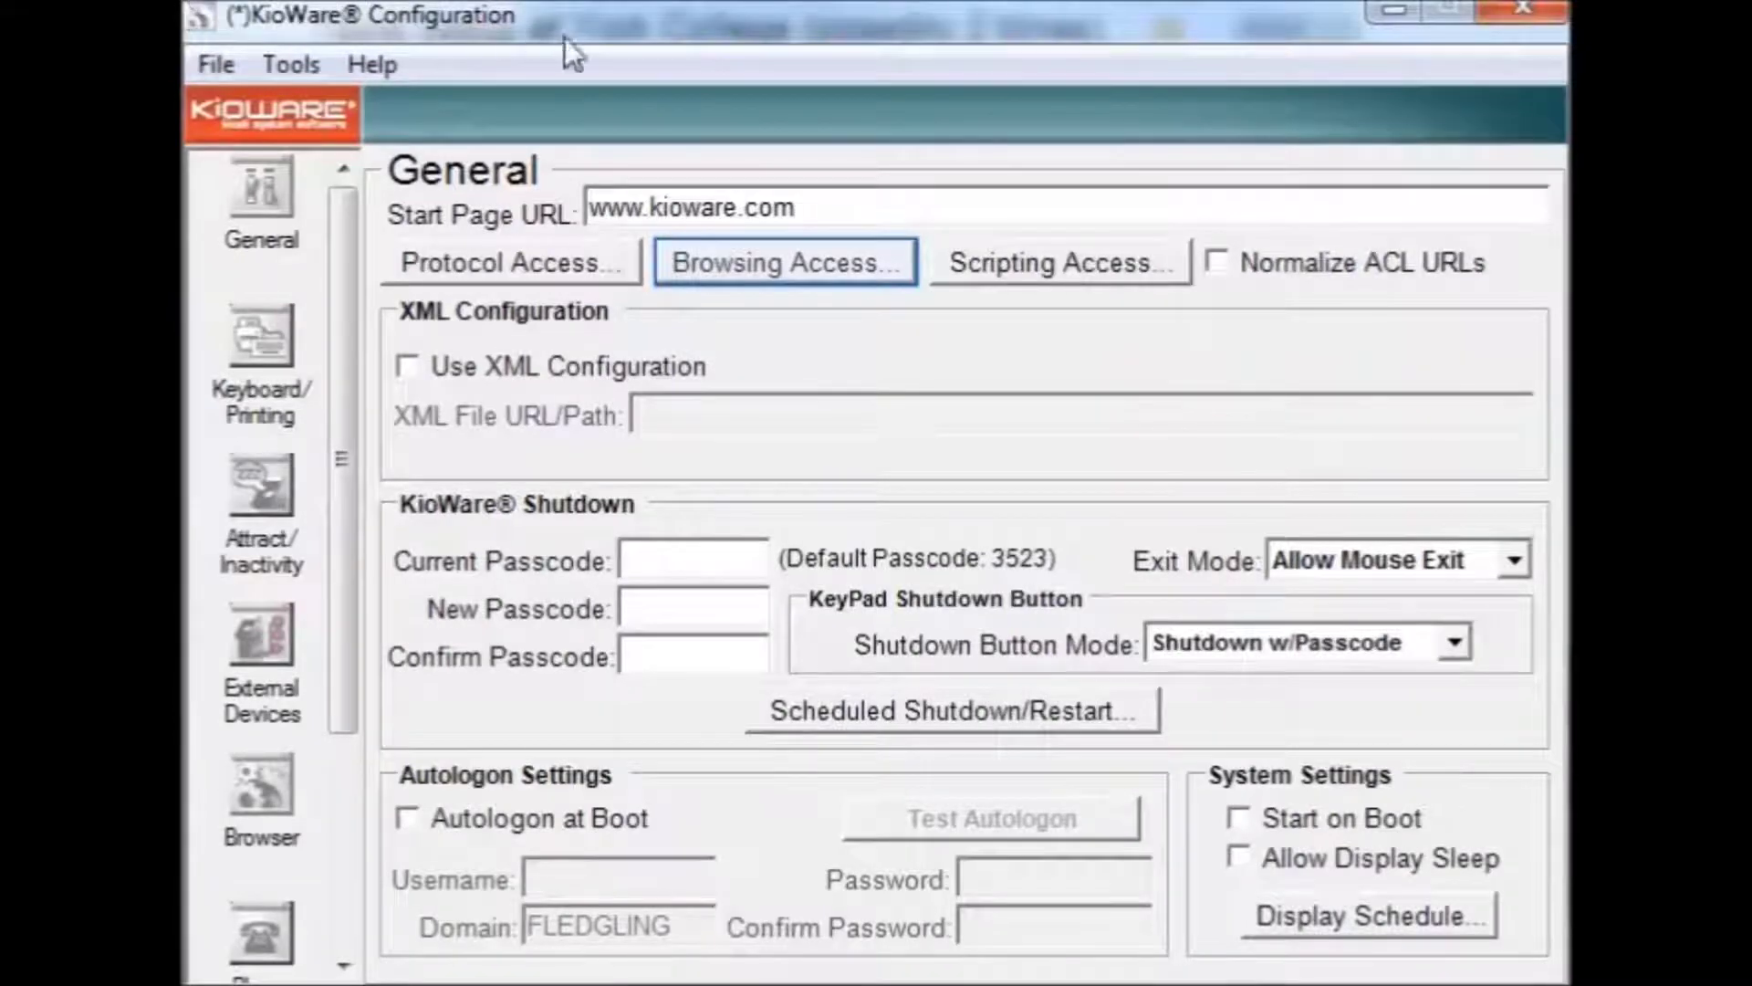
pyautogui.click(785, 266)
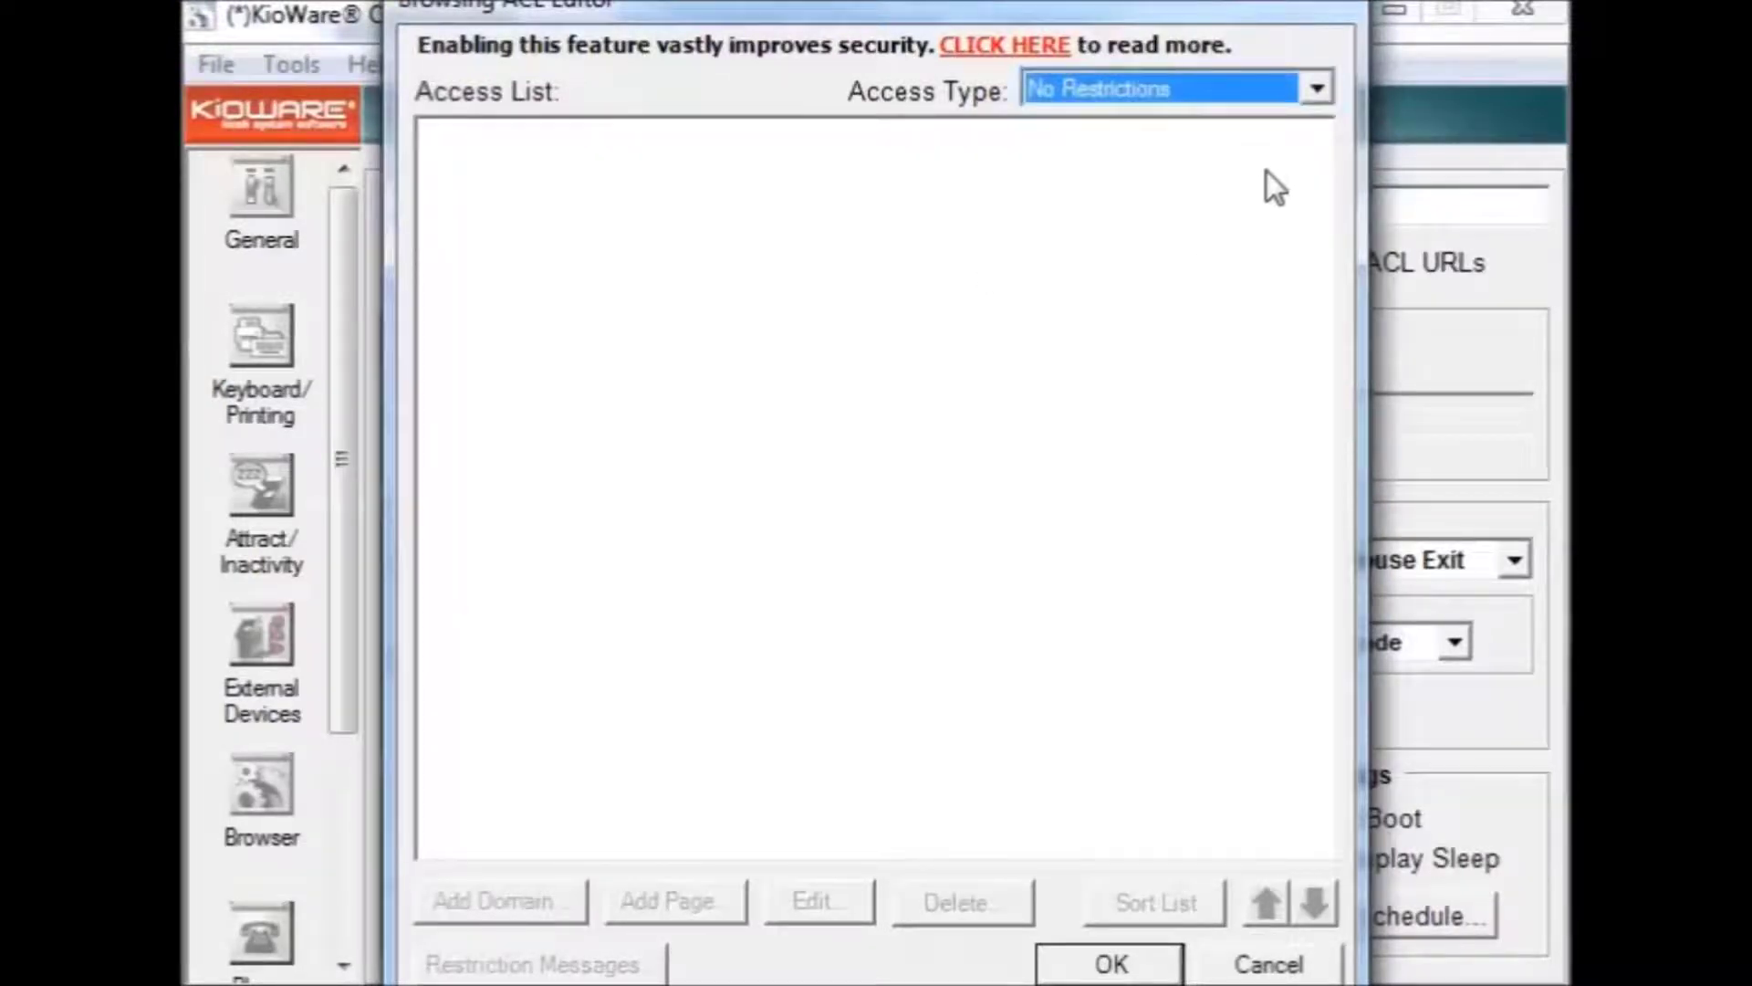
pyautogui.click(1304, 100)
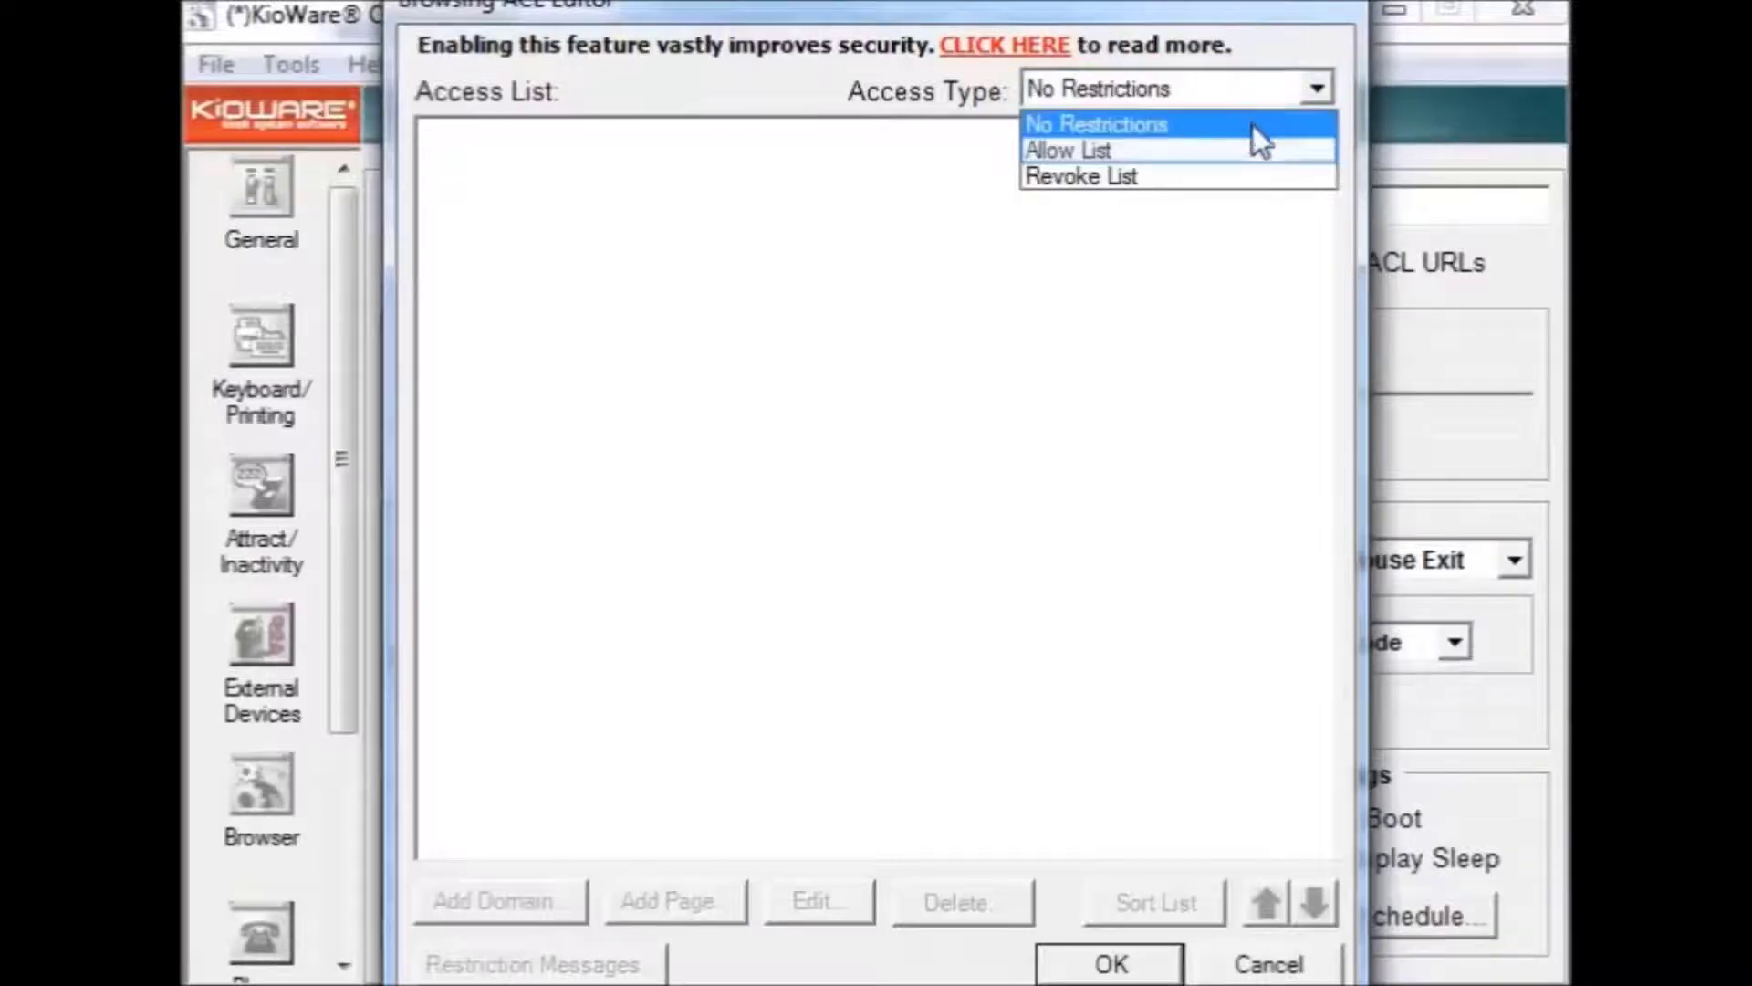
pyautogui.click(1250, 151)
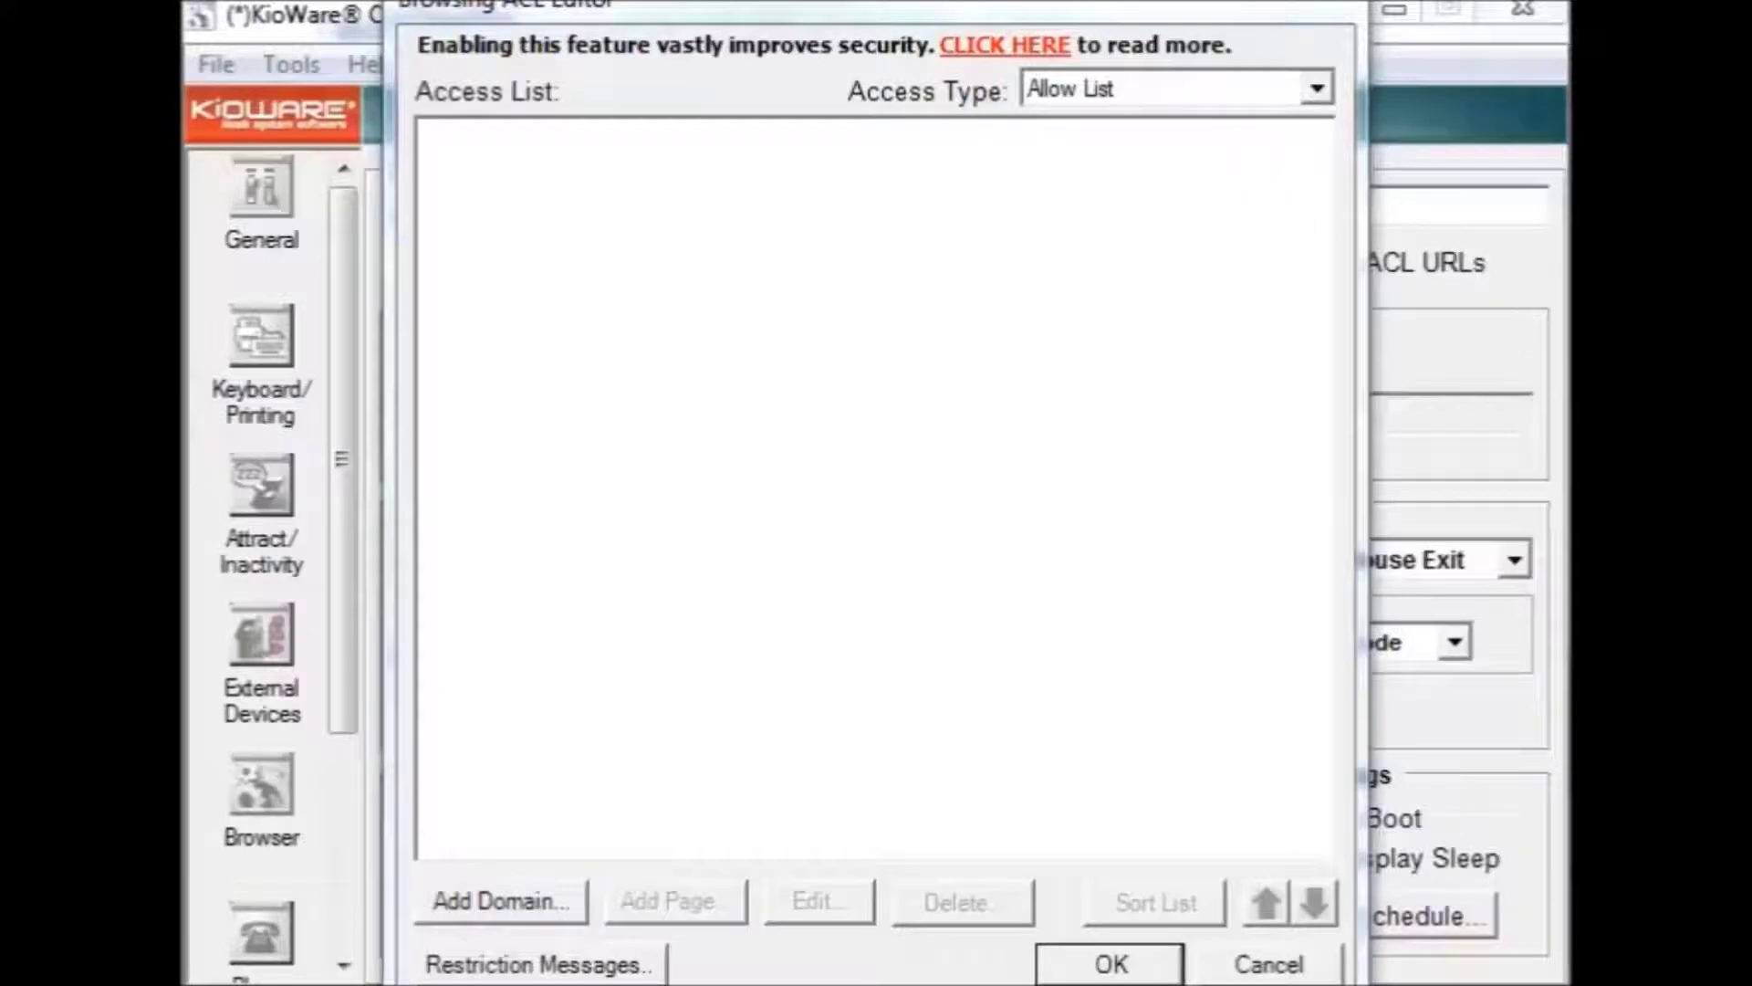
pyautogui.click(503, 903)
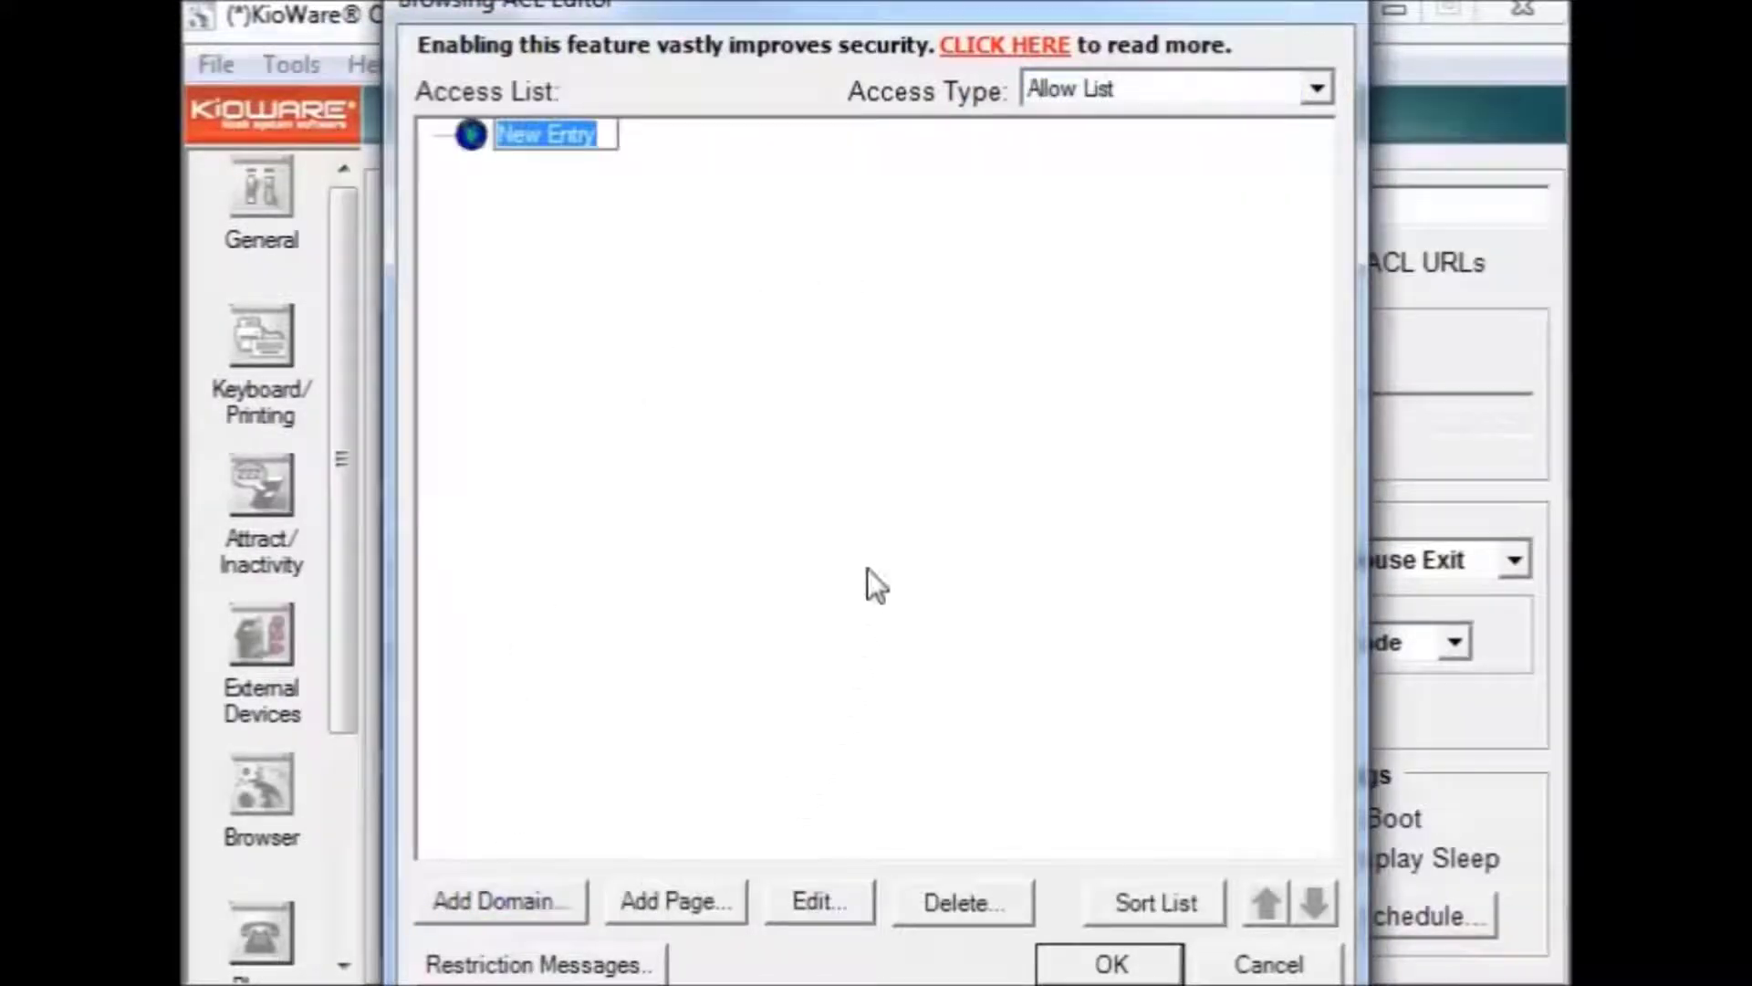
pyautogui.write('www.kioware.com')
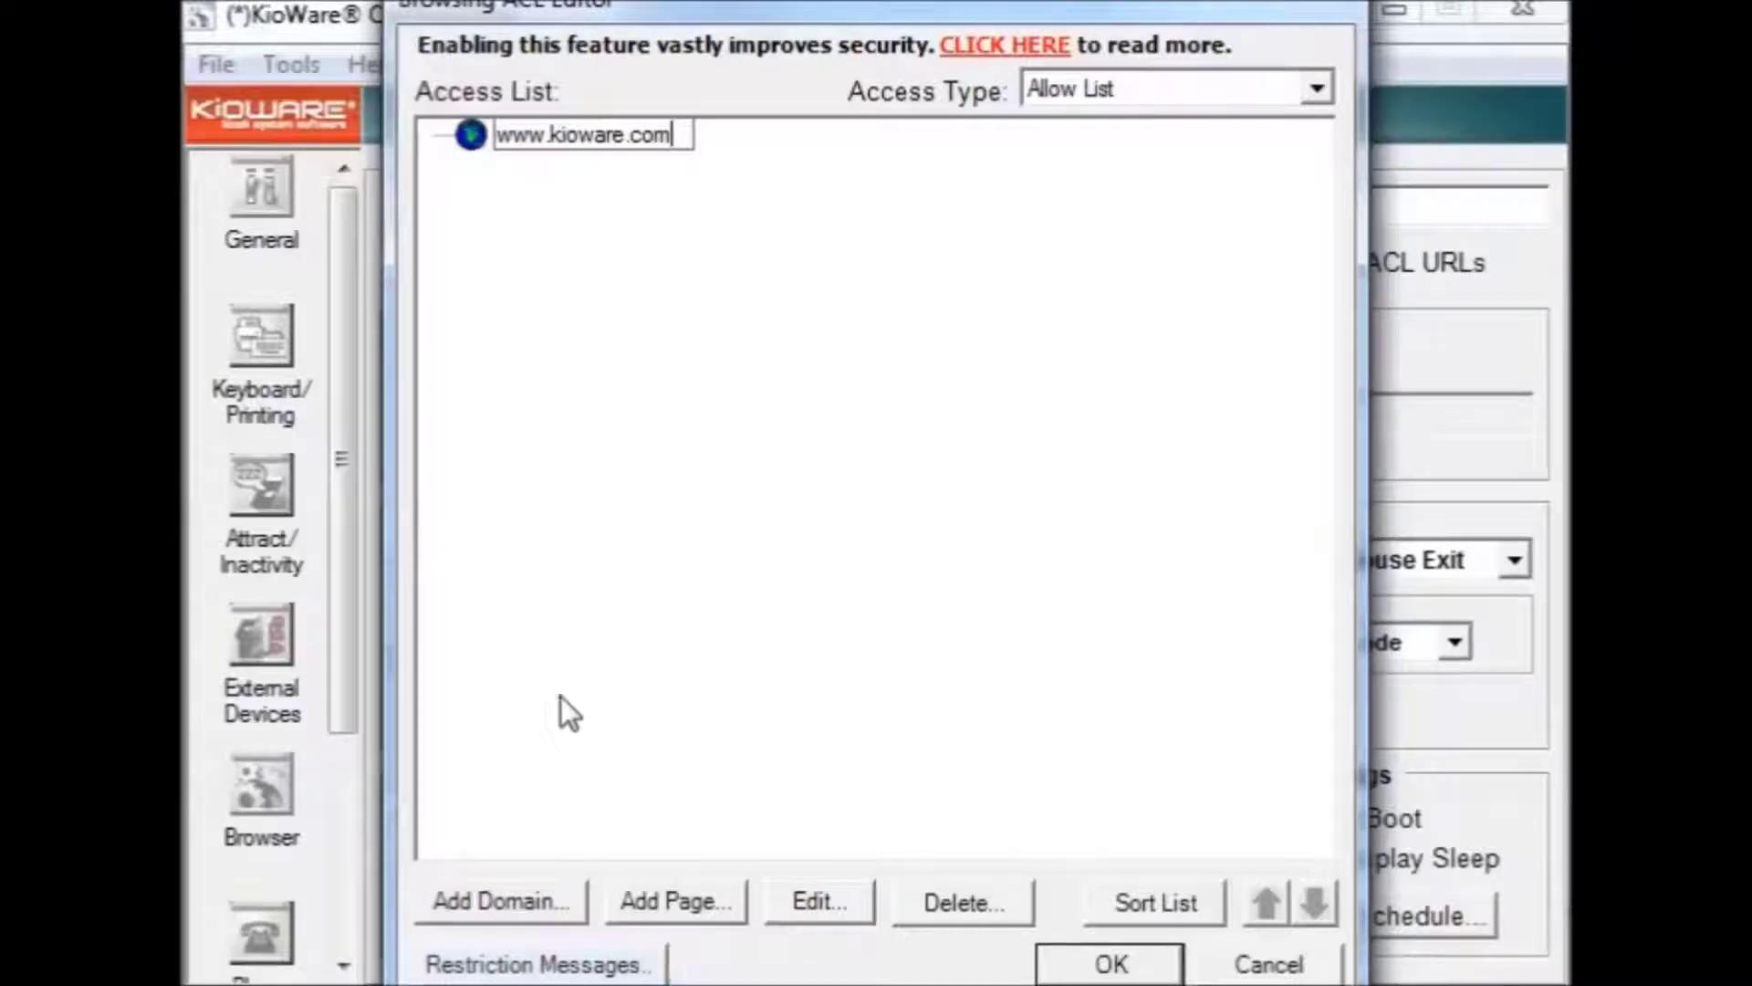
# Step: Keep the default restriction messages and save the browsing allow list
pyautogui.click(528, 966)
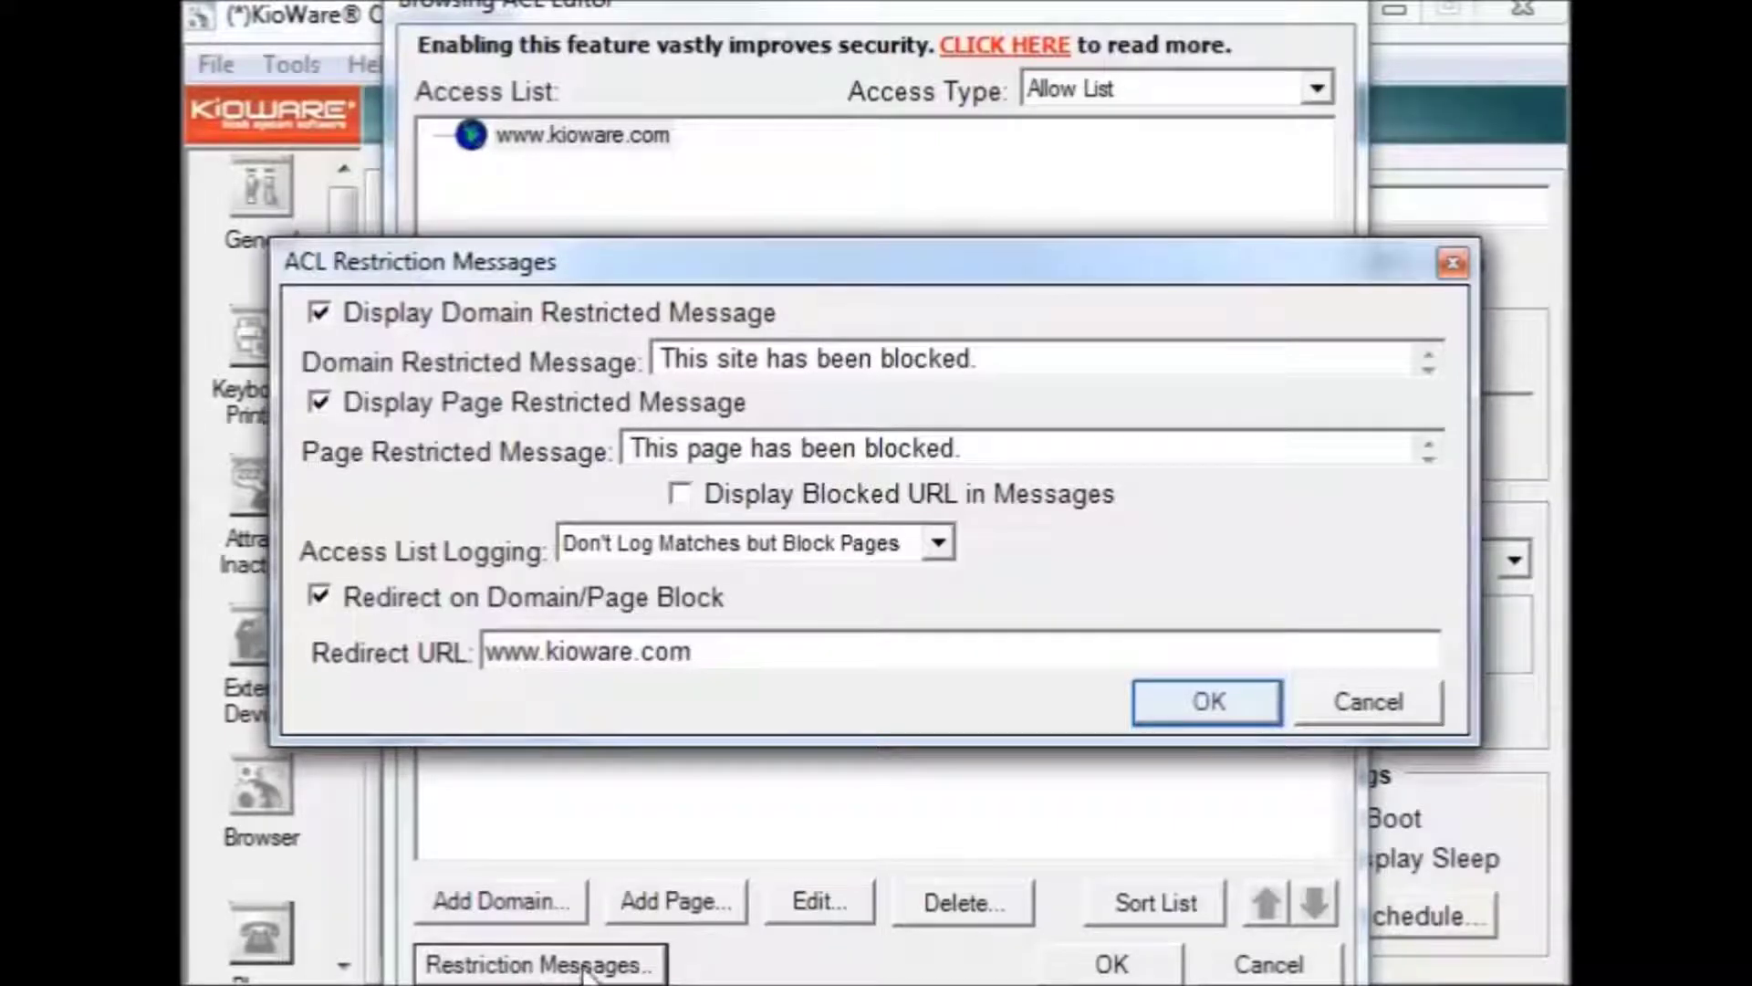
pyautogui.click(1211, 704)
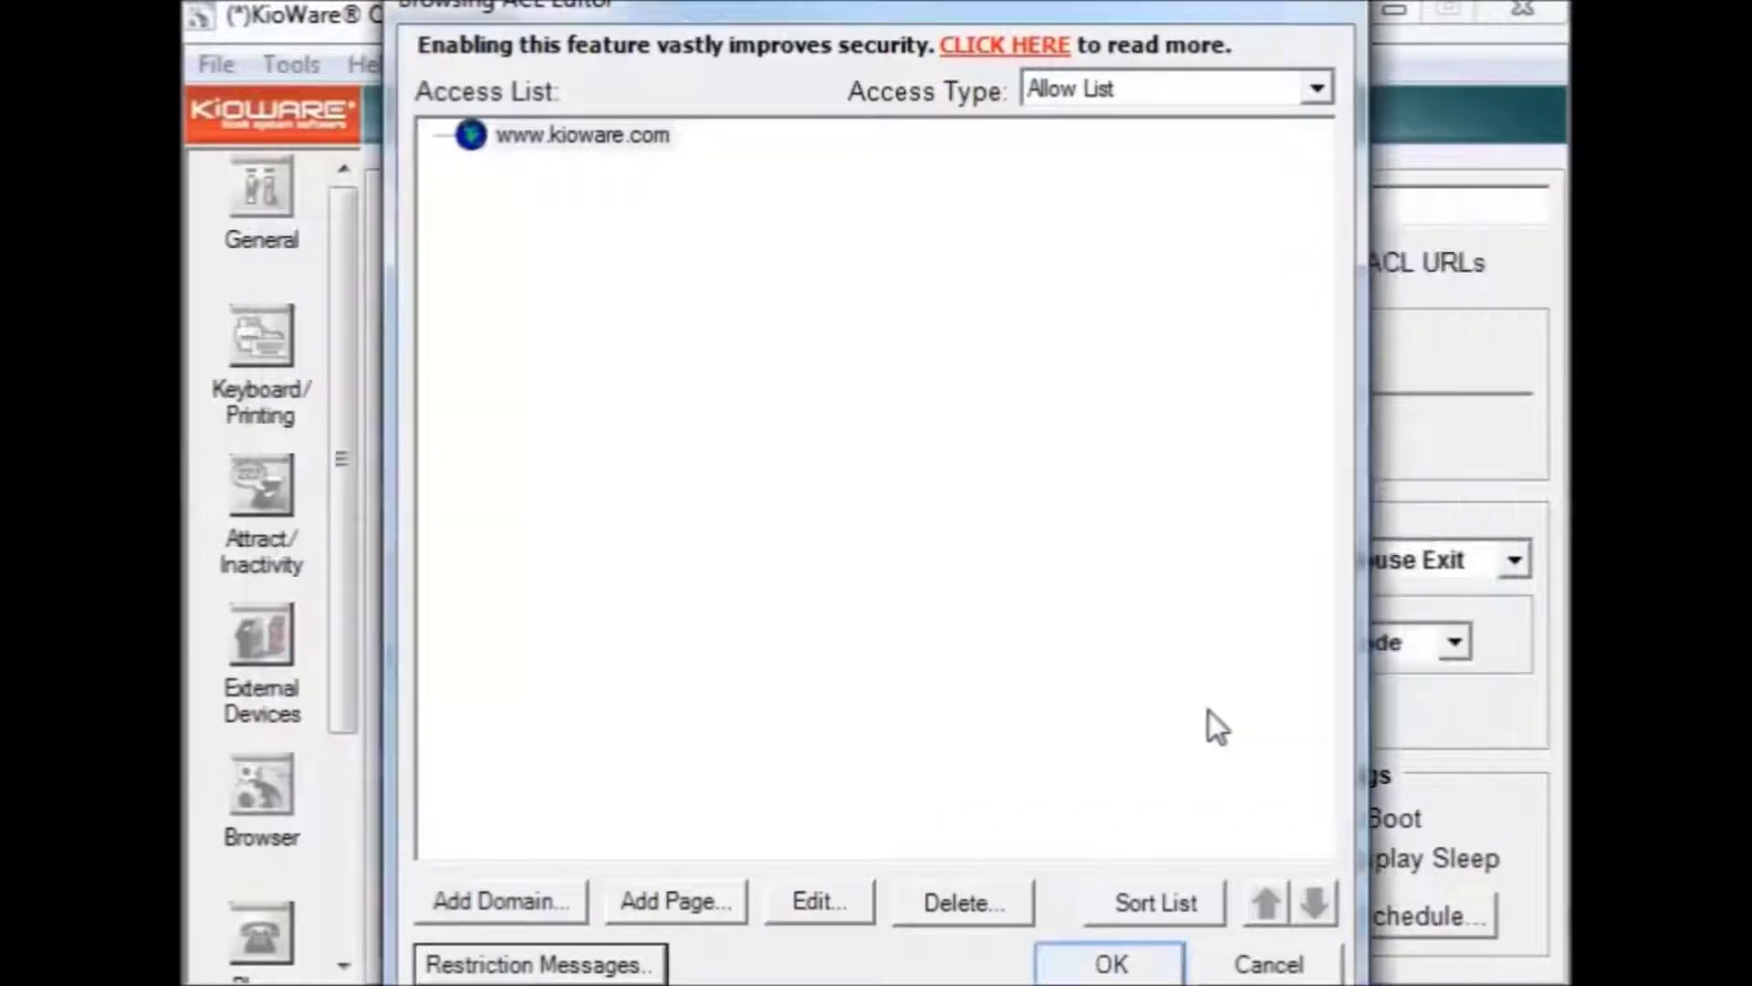
pyautogui.click(1167, 969)
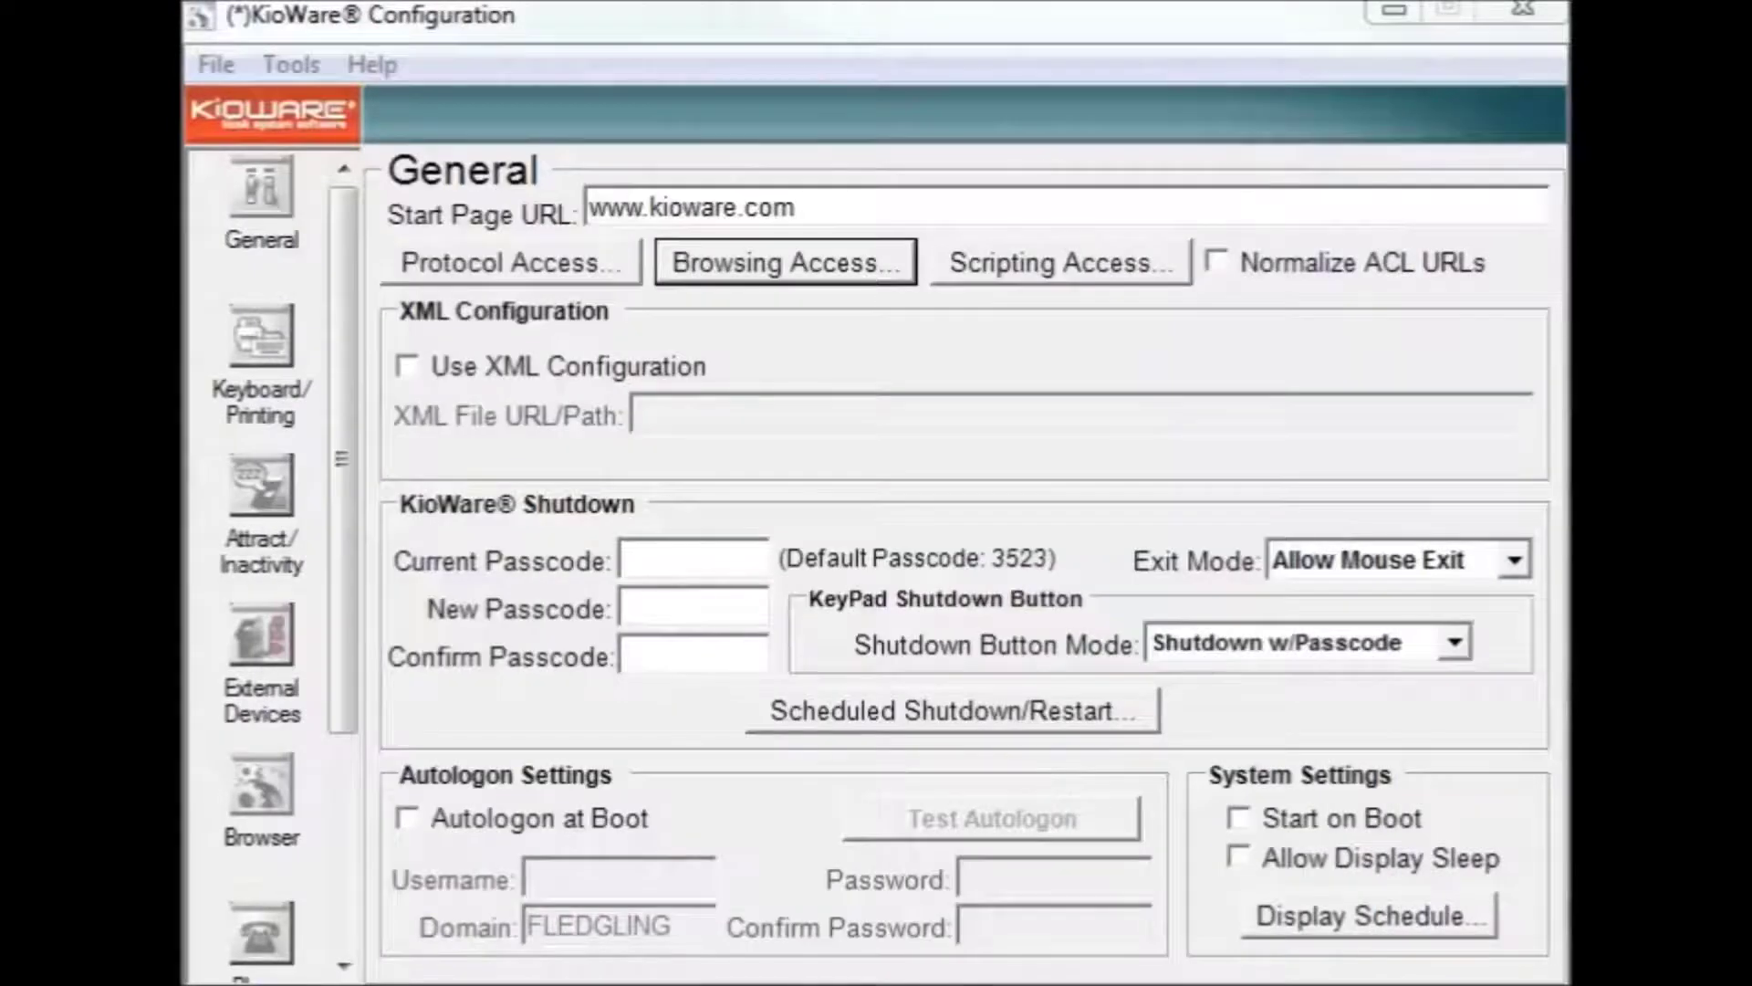
pyautogui.press('Tab')
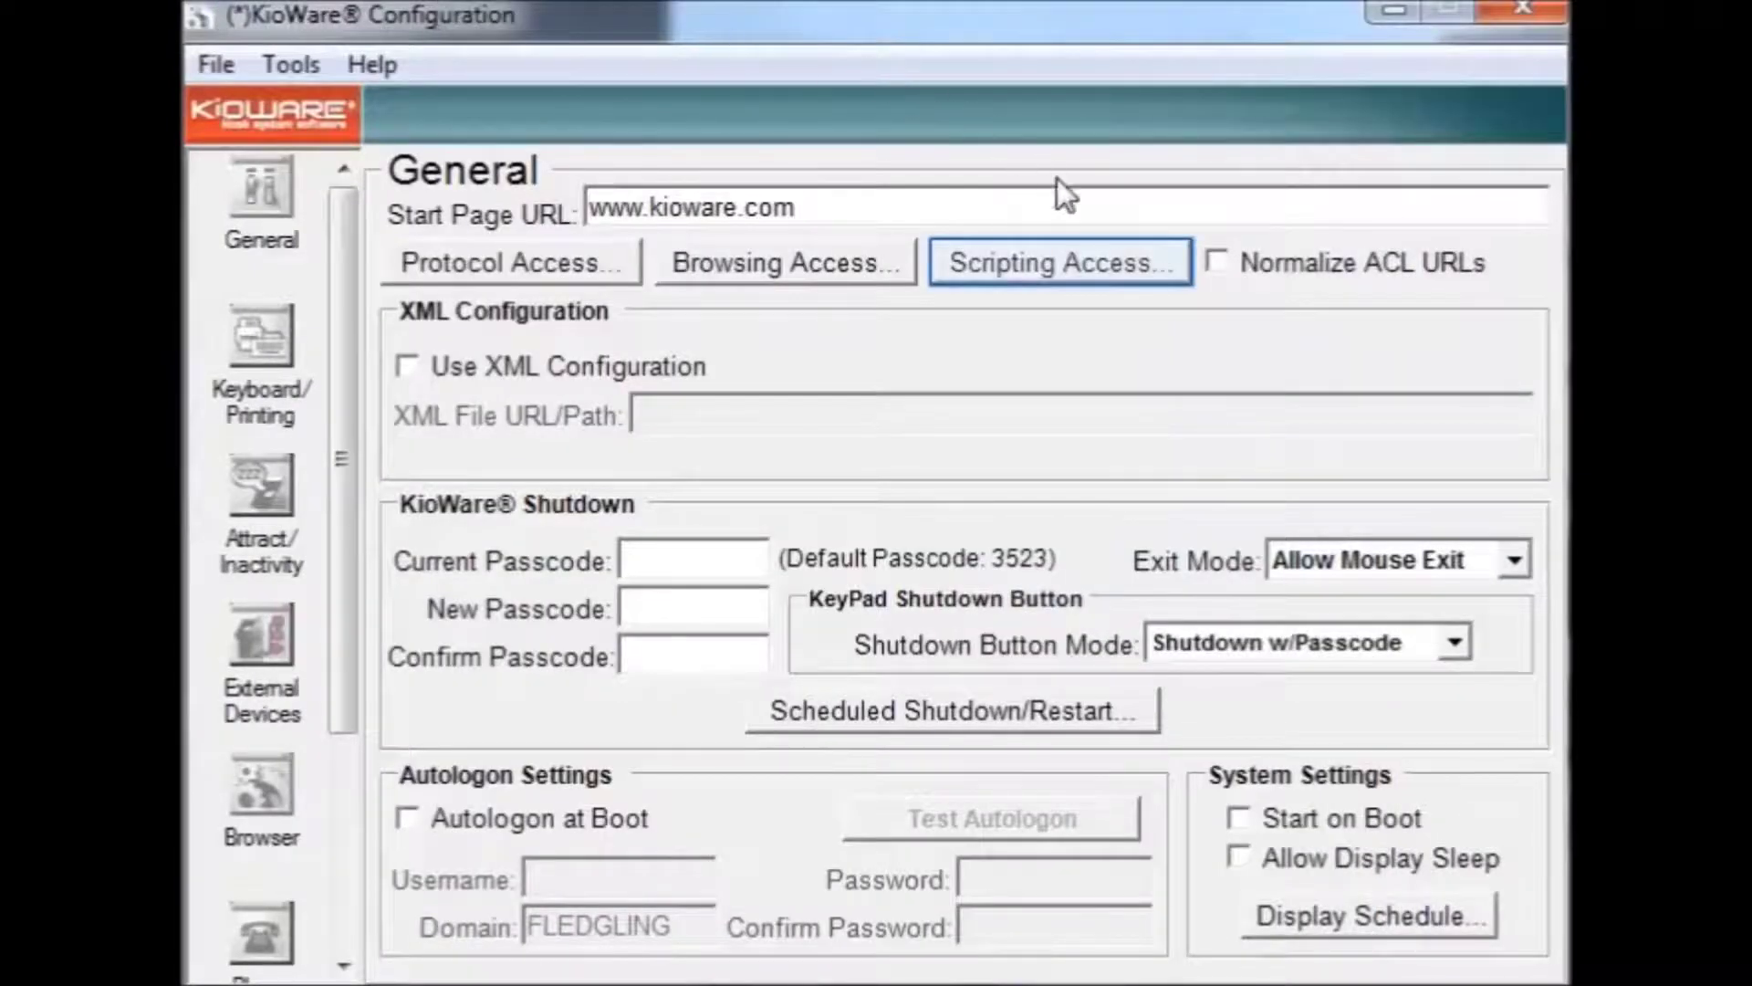
pyautogui.click(1087, 269)
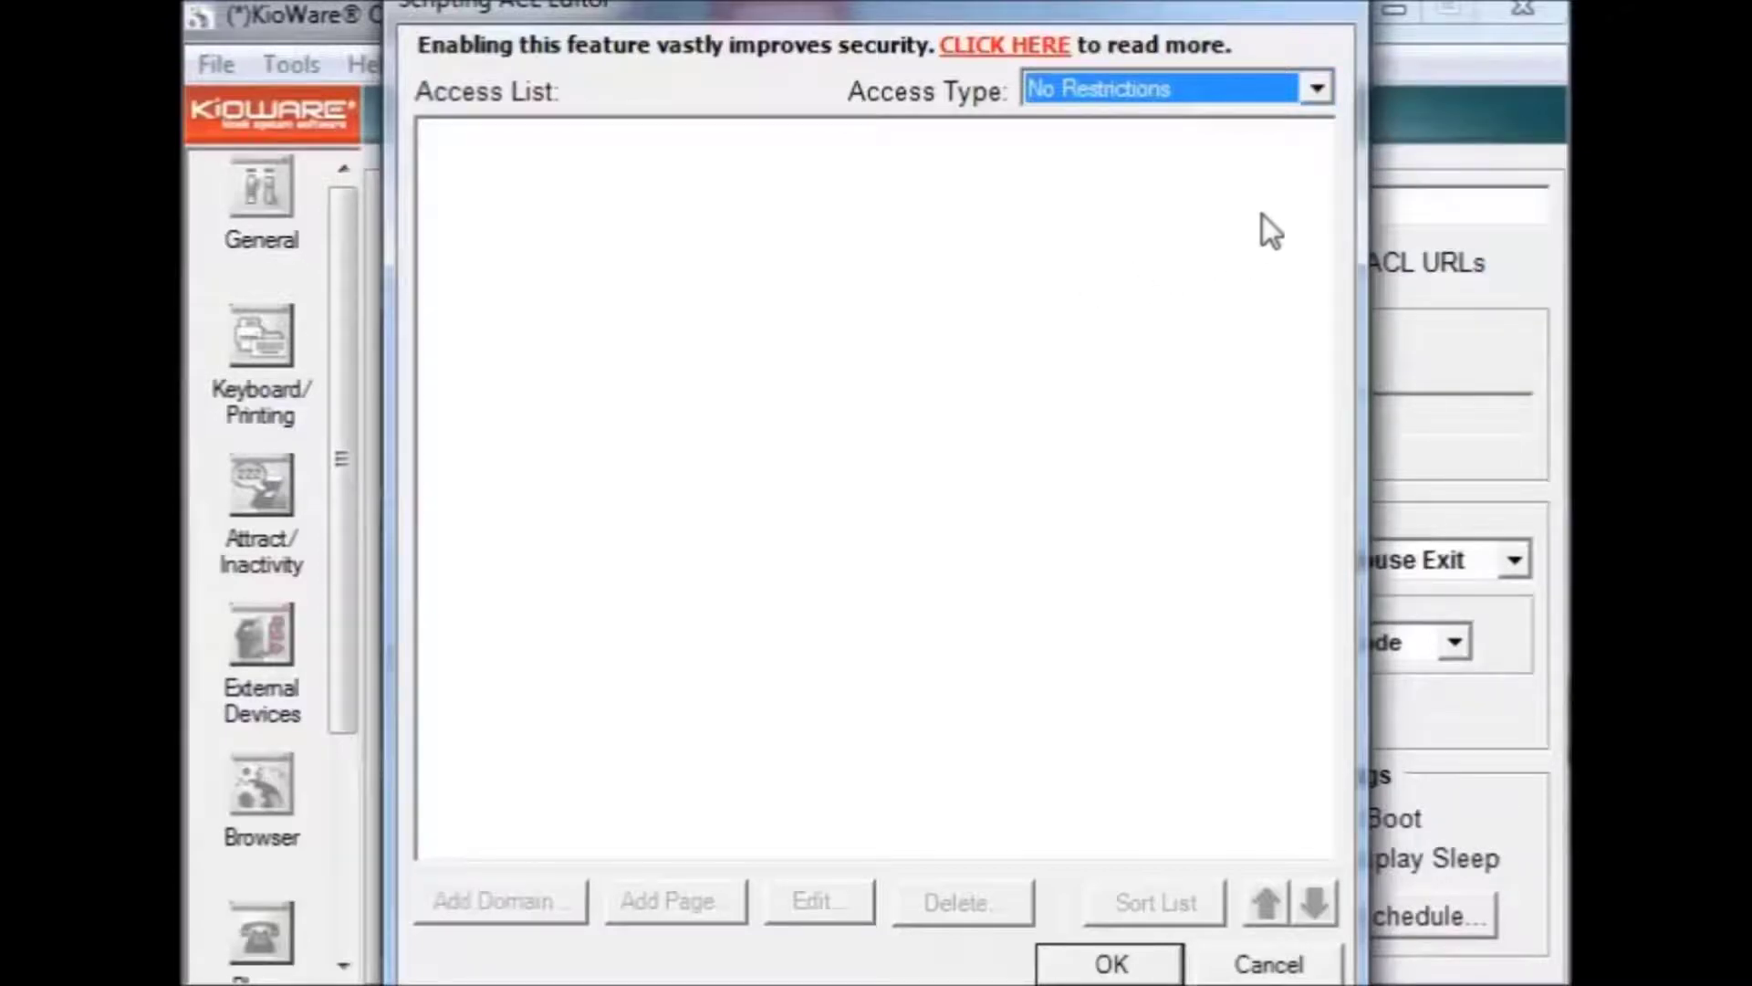
pyautogui.click(1318, 88)
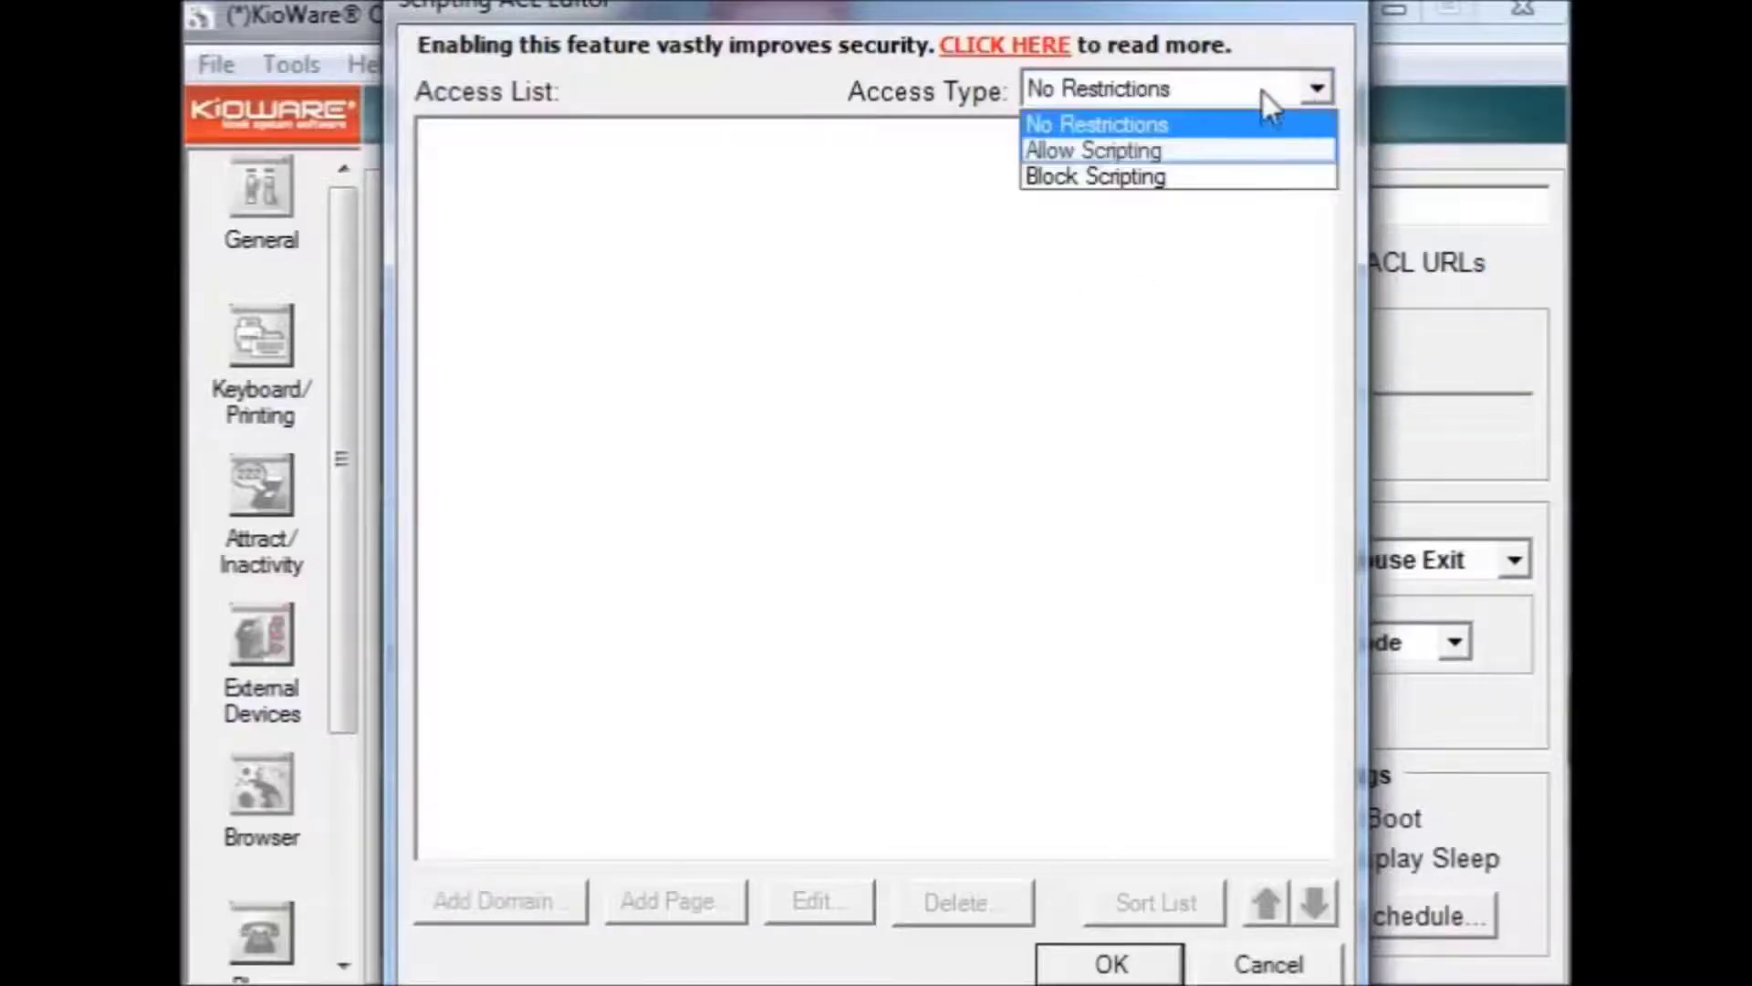
pyautogui.click(1232, 152)
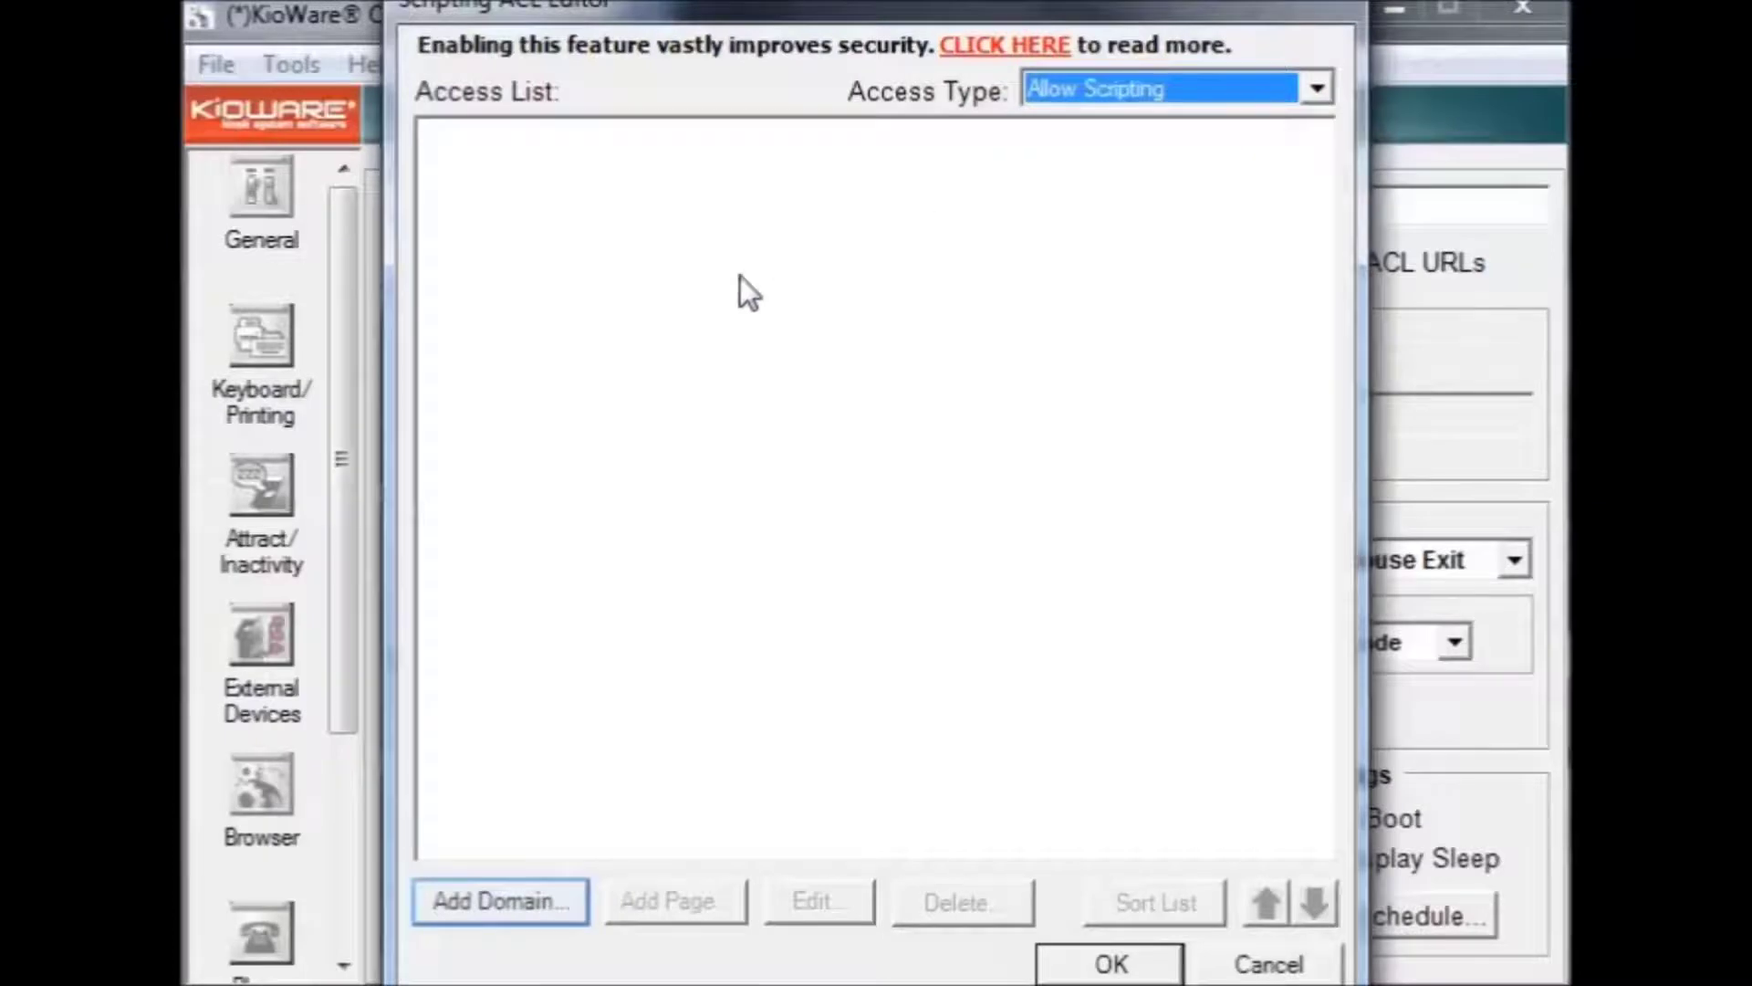
pyautogui.click(500, 902)
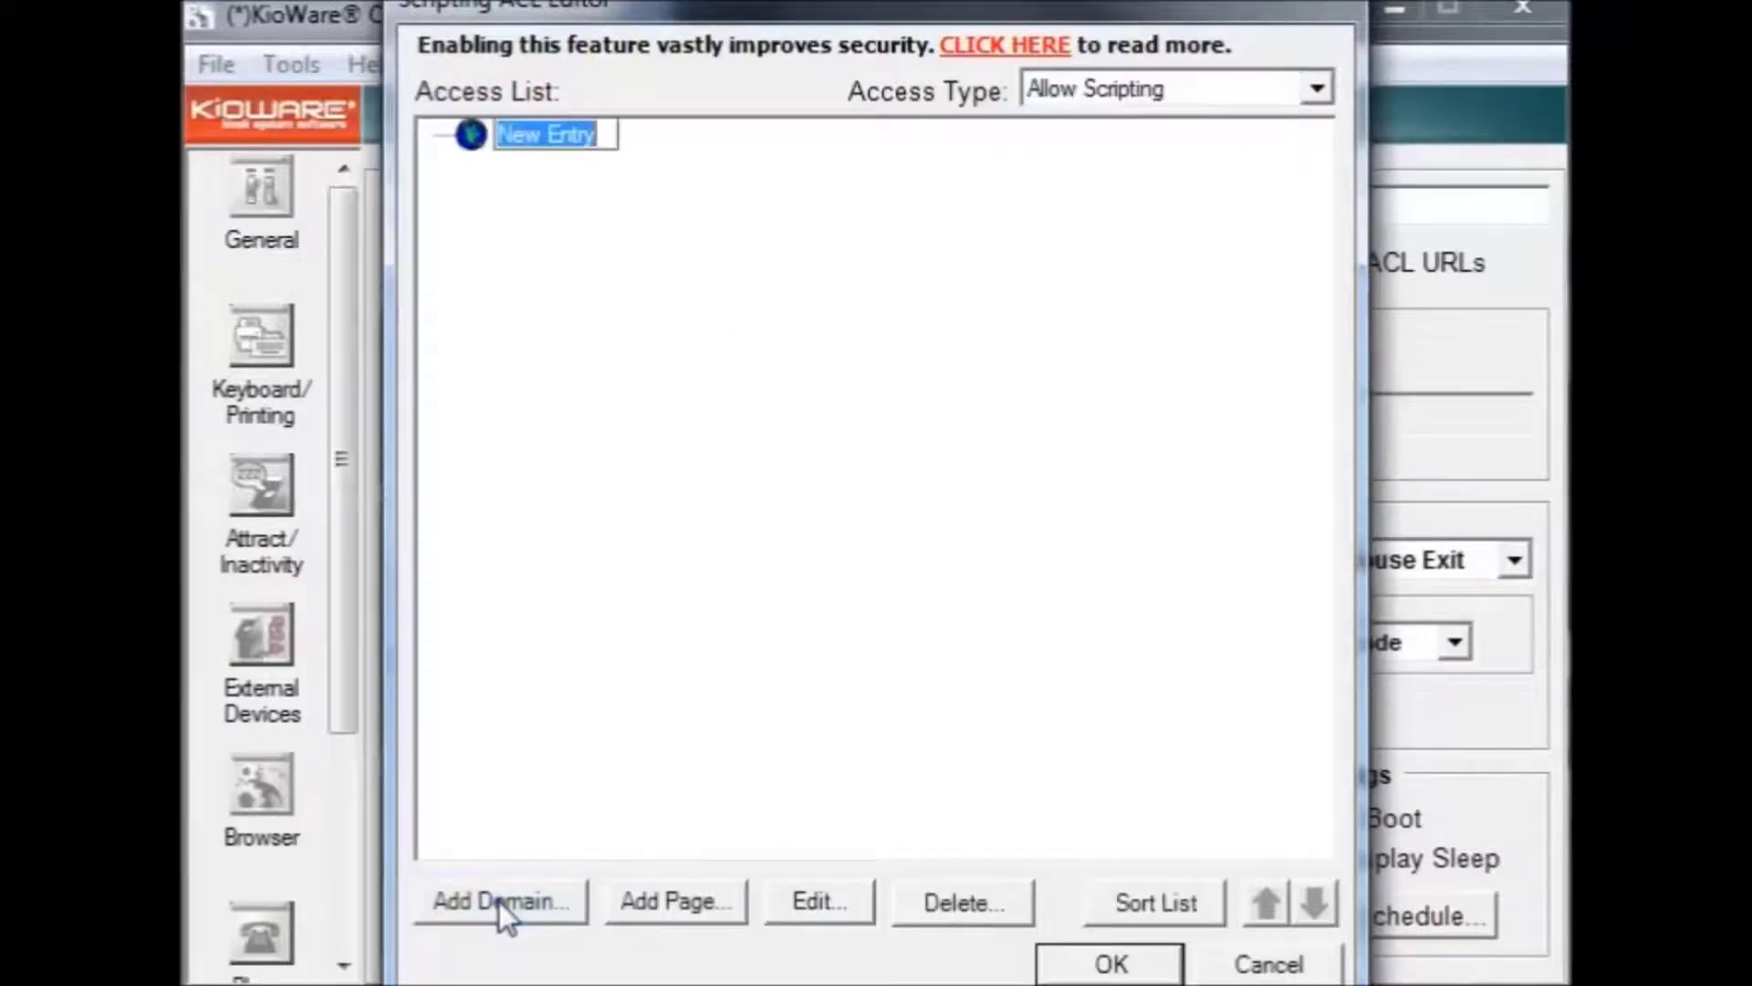
pyautogui.write('www.k')
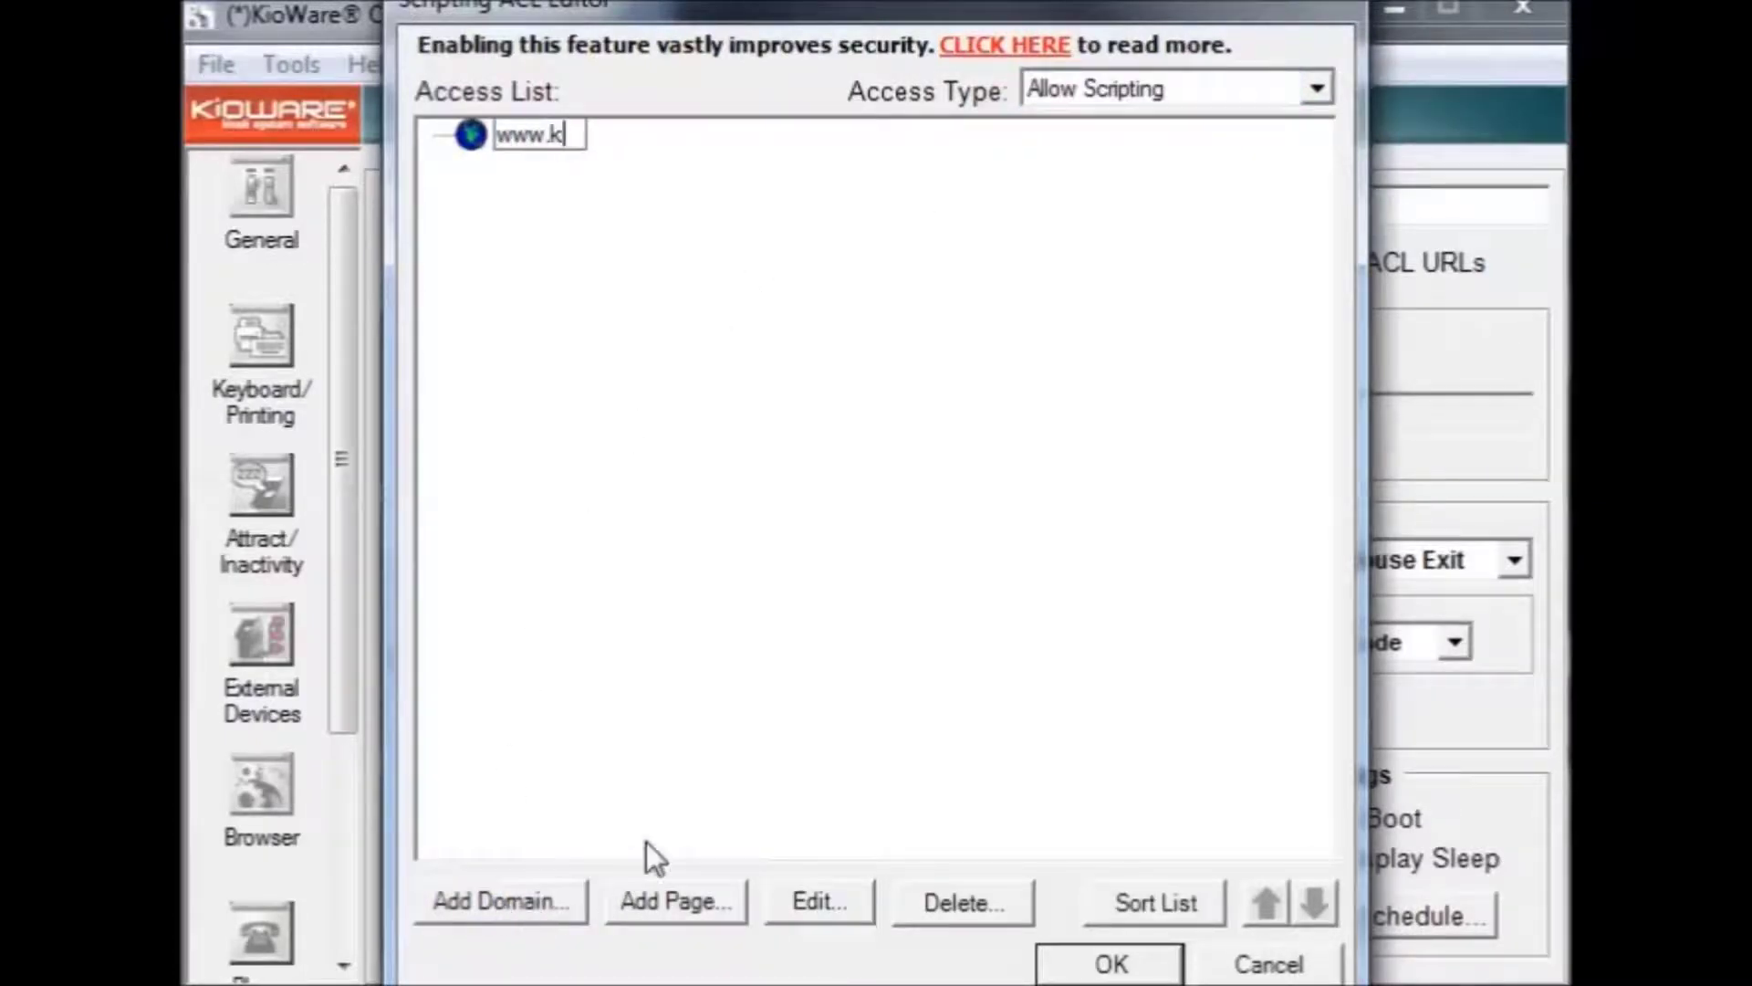
pyautogui.write('ioware.com')
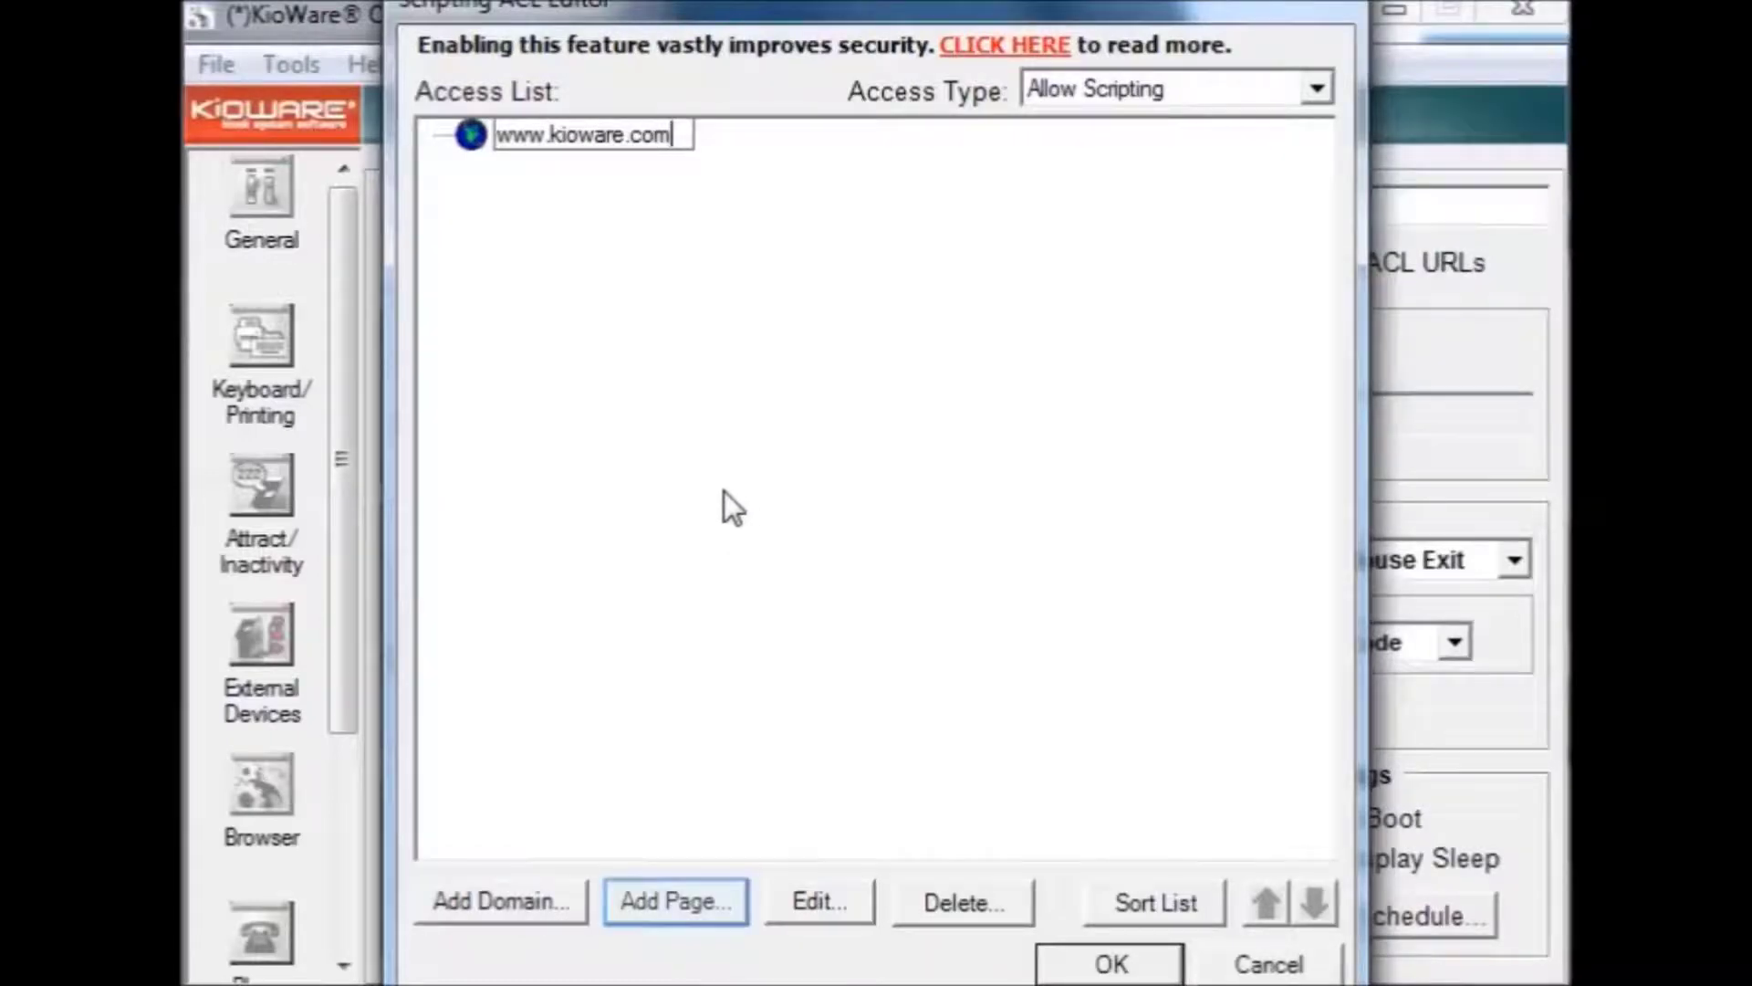
pyautogui.click(658, 901)
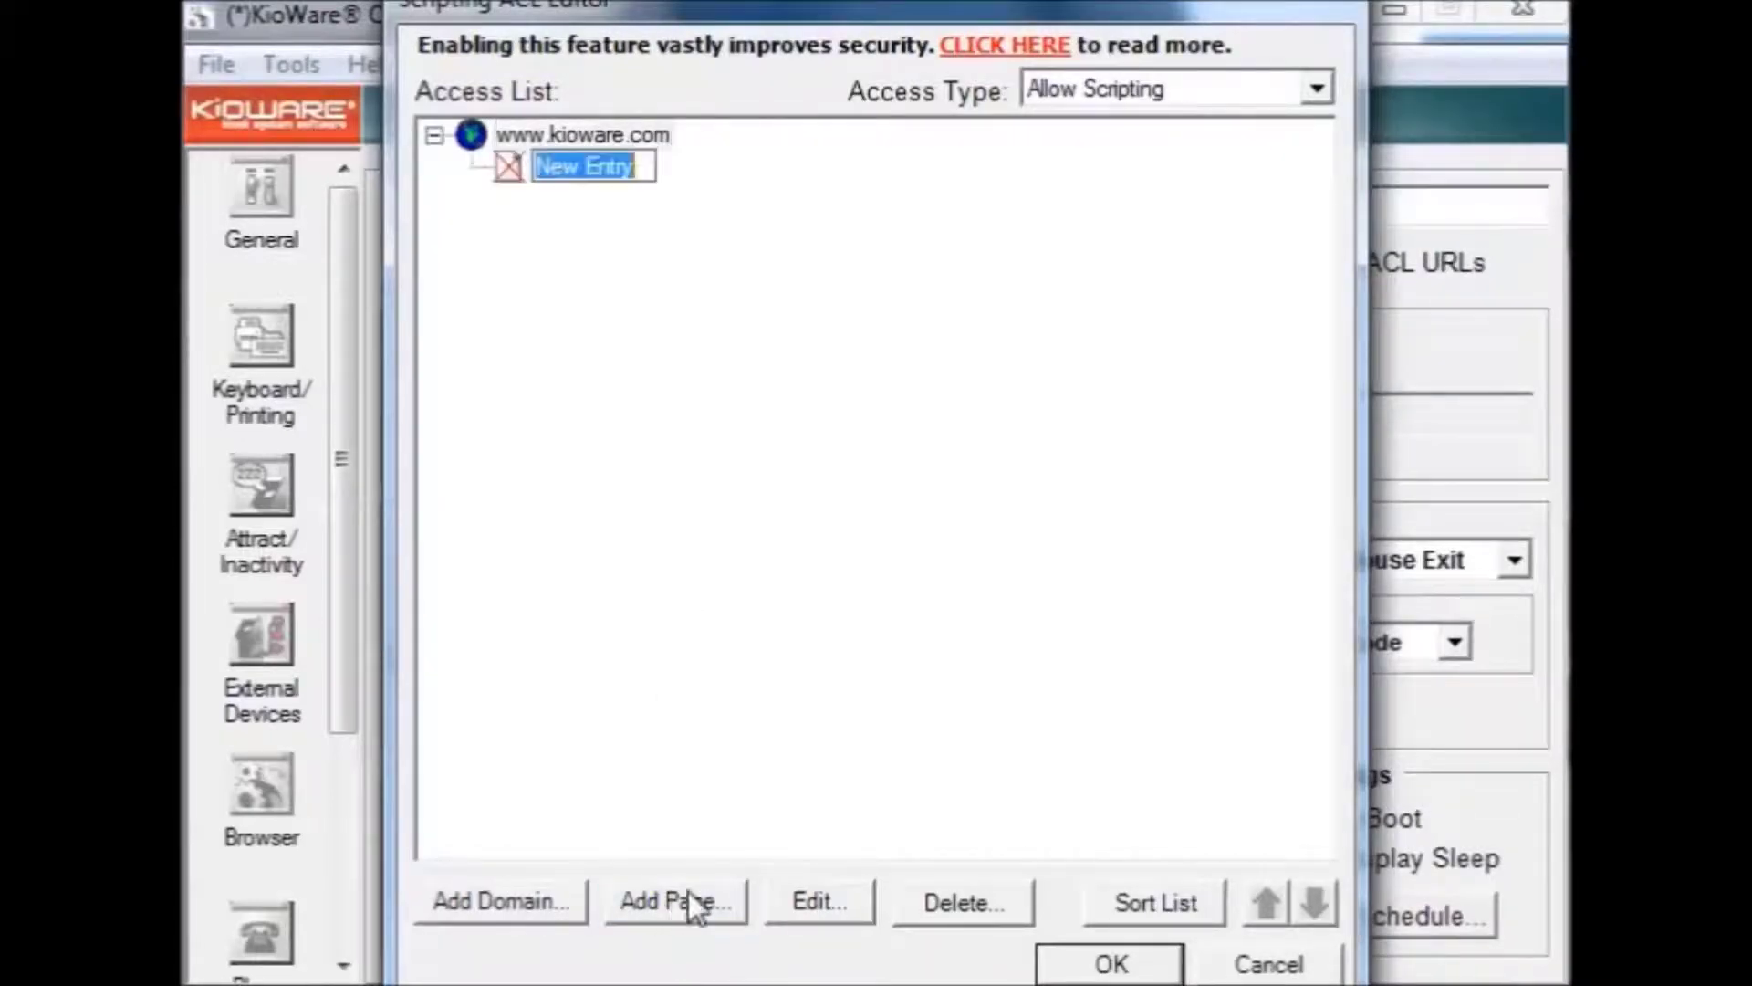
pyautogui.write('logoff.htm')
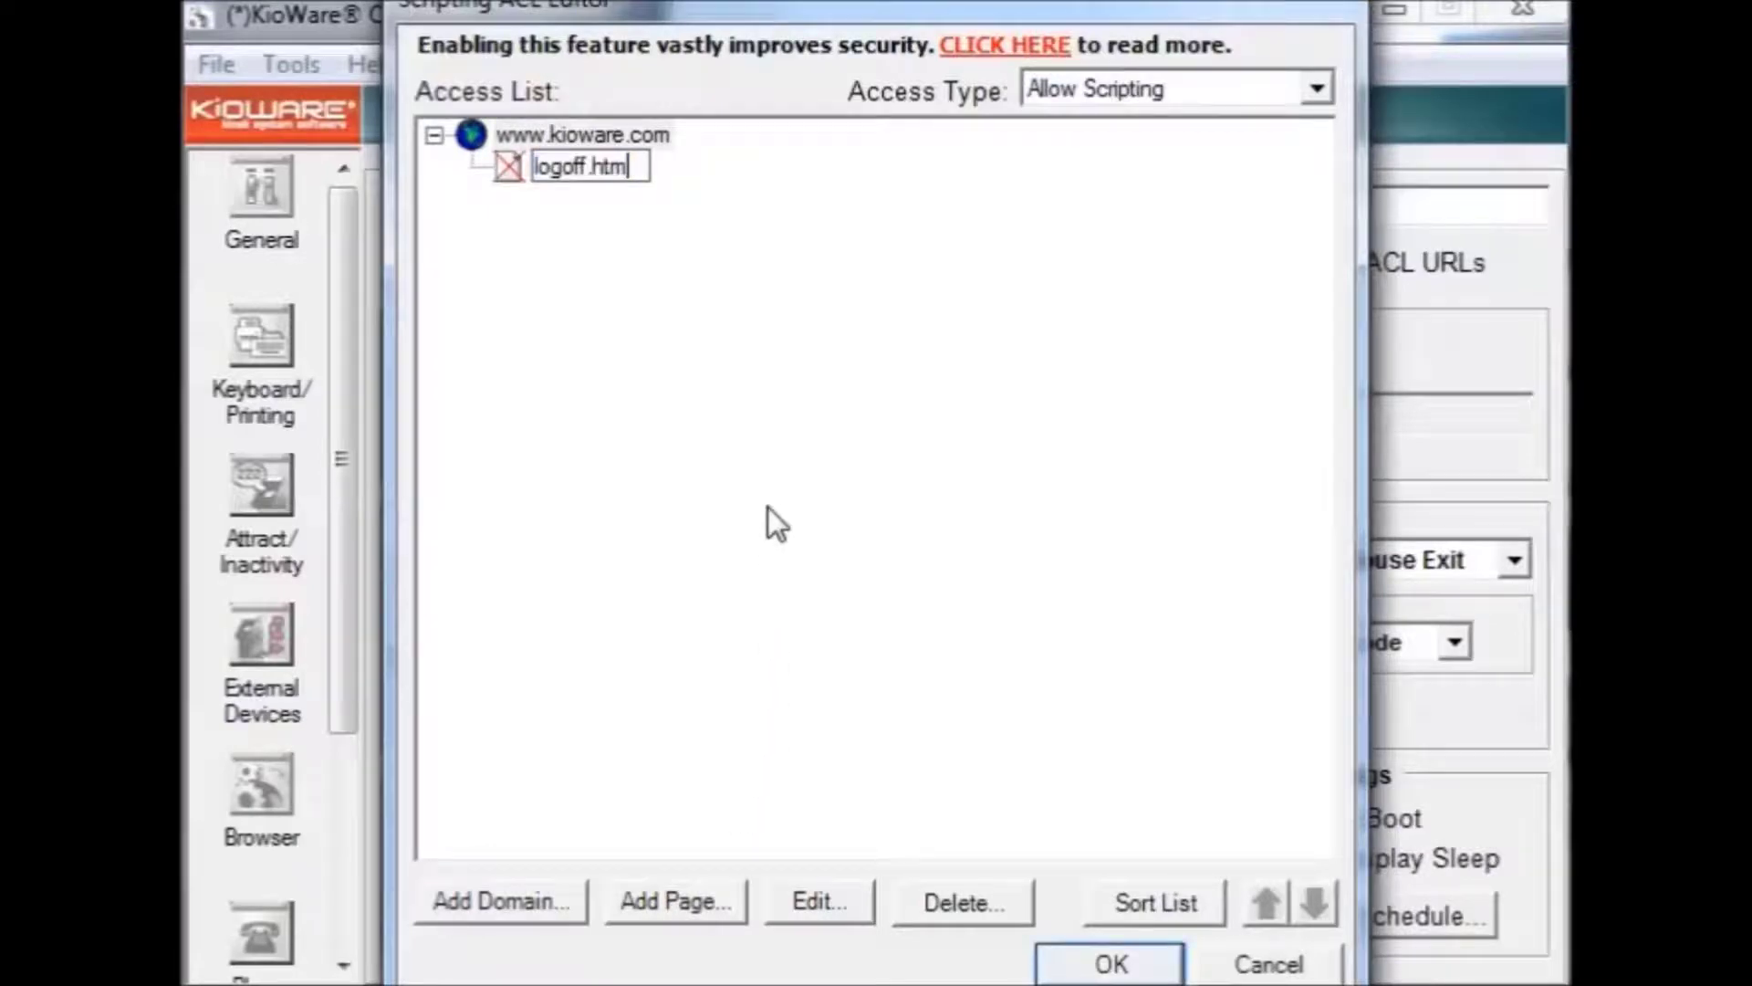
pyautogui.click(1110, 964)
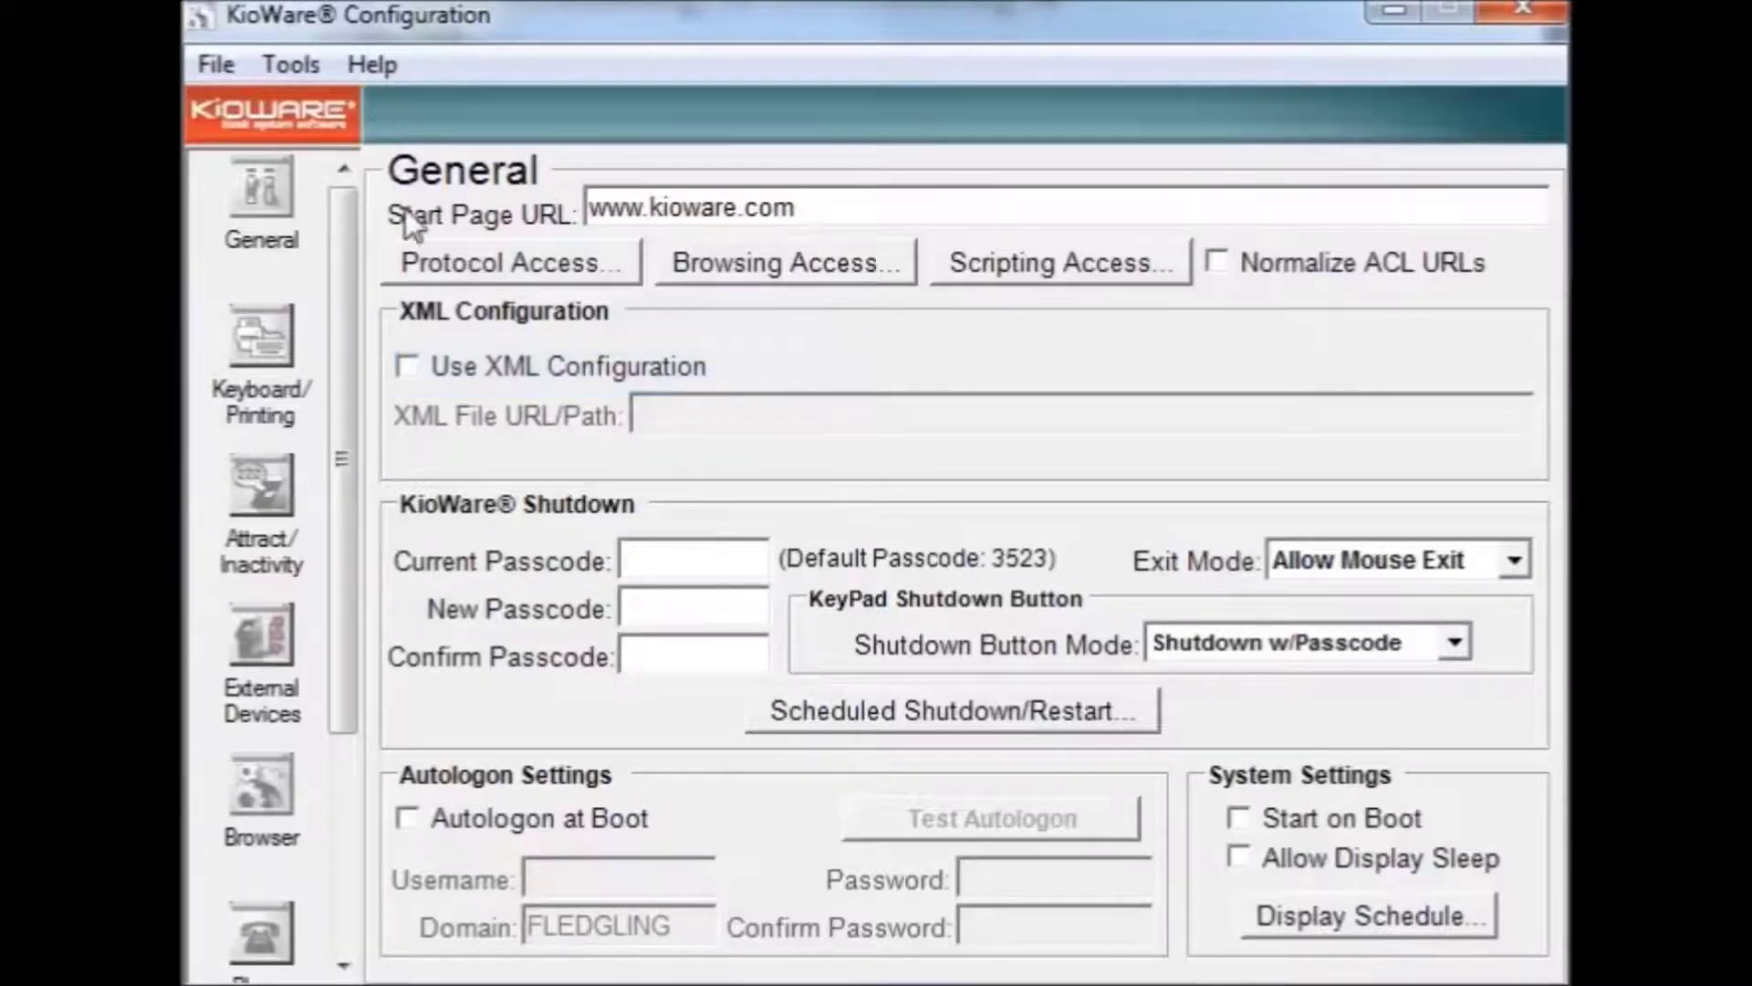
# Step: Tick Use XML Configuration on the General page
pyautogui.click(407, 367)
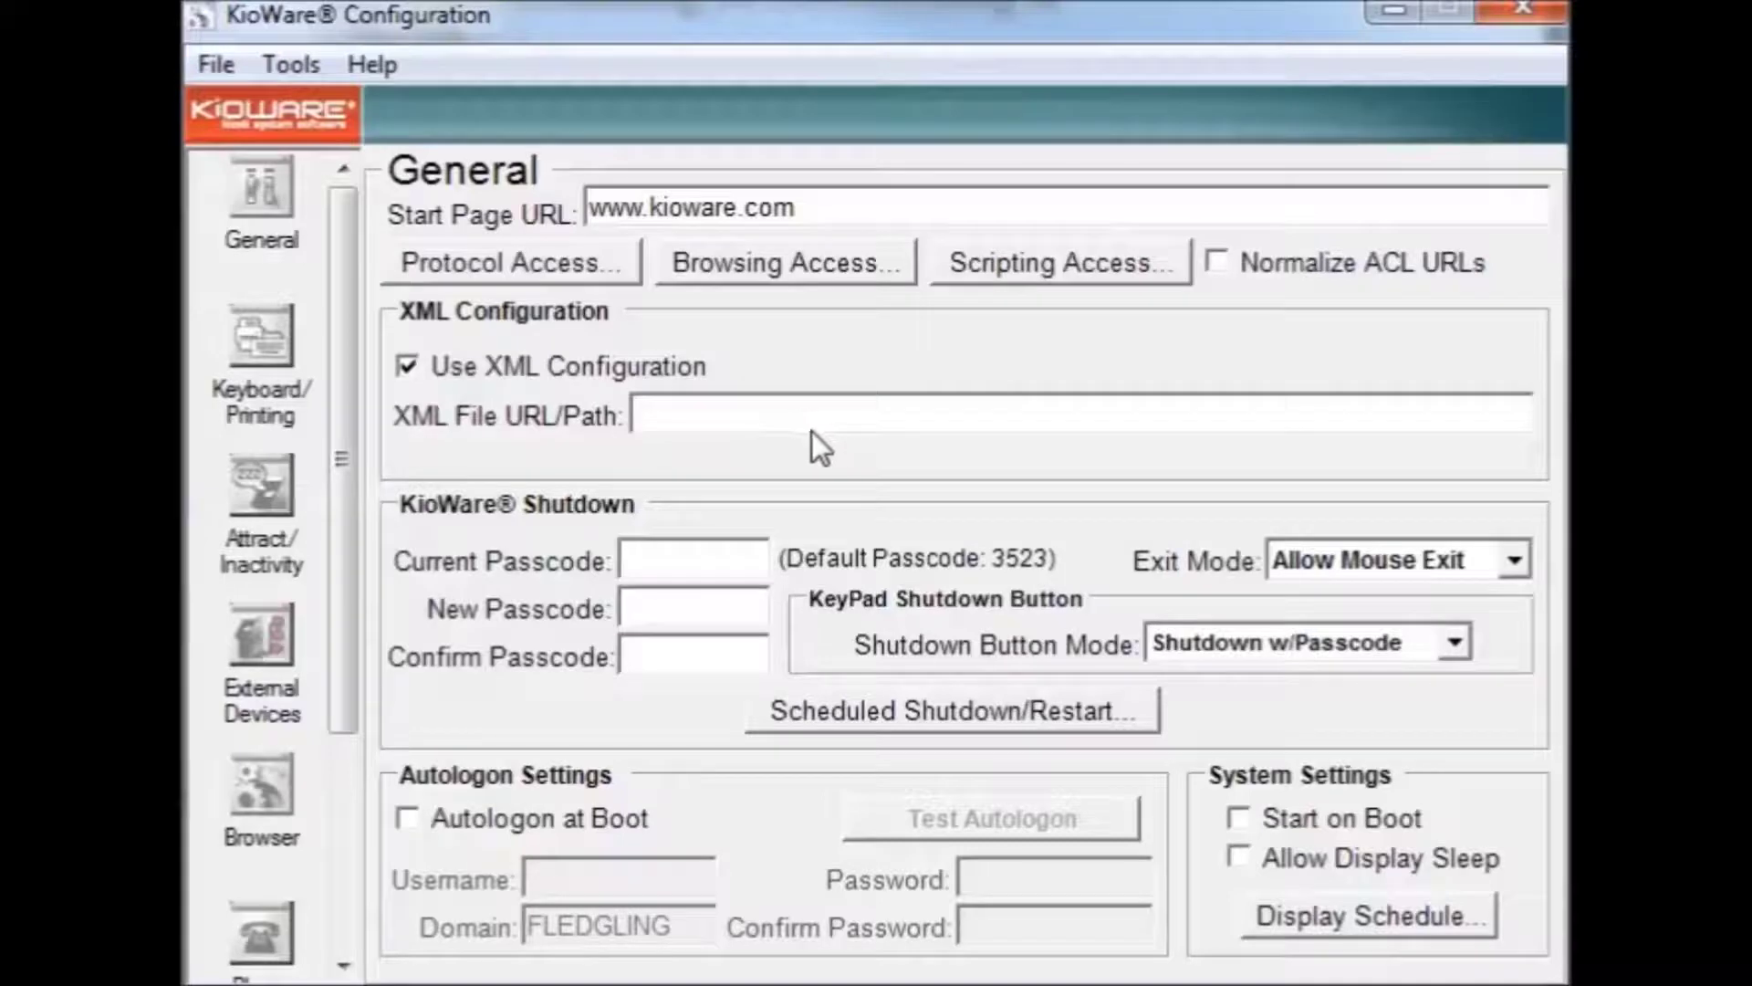
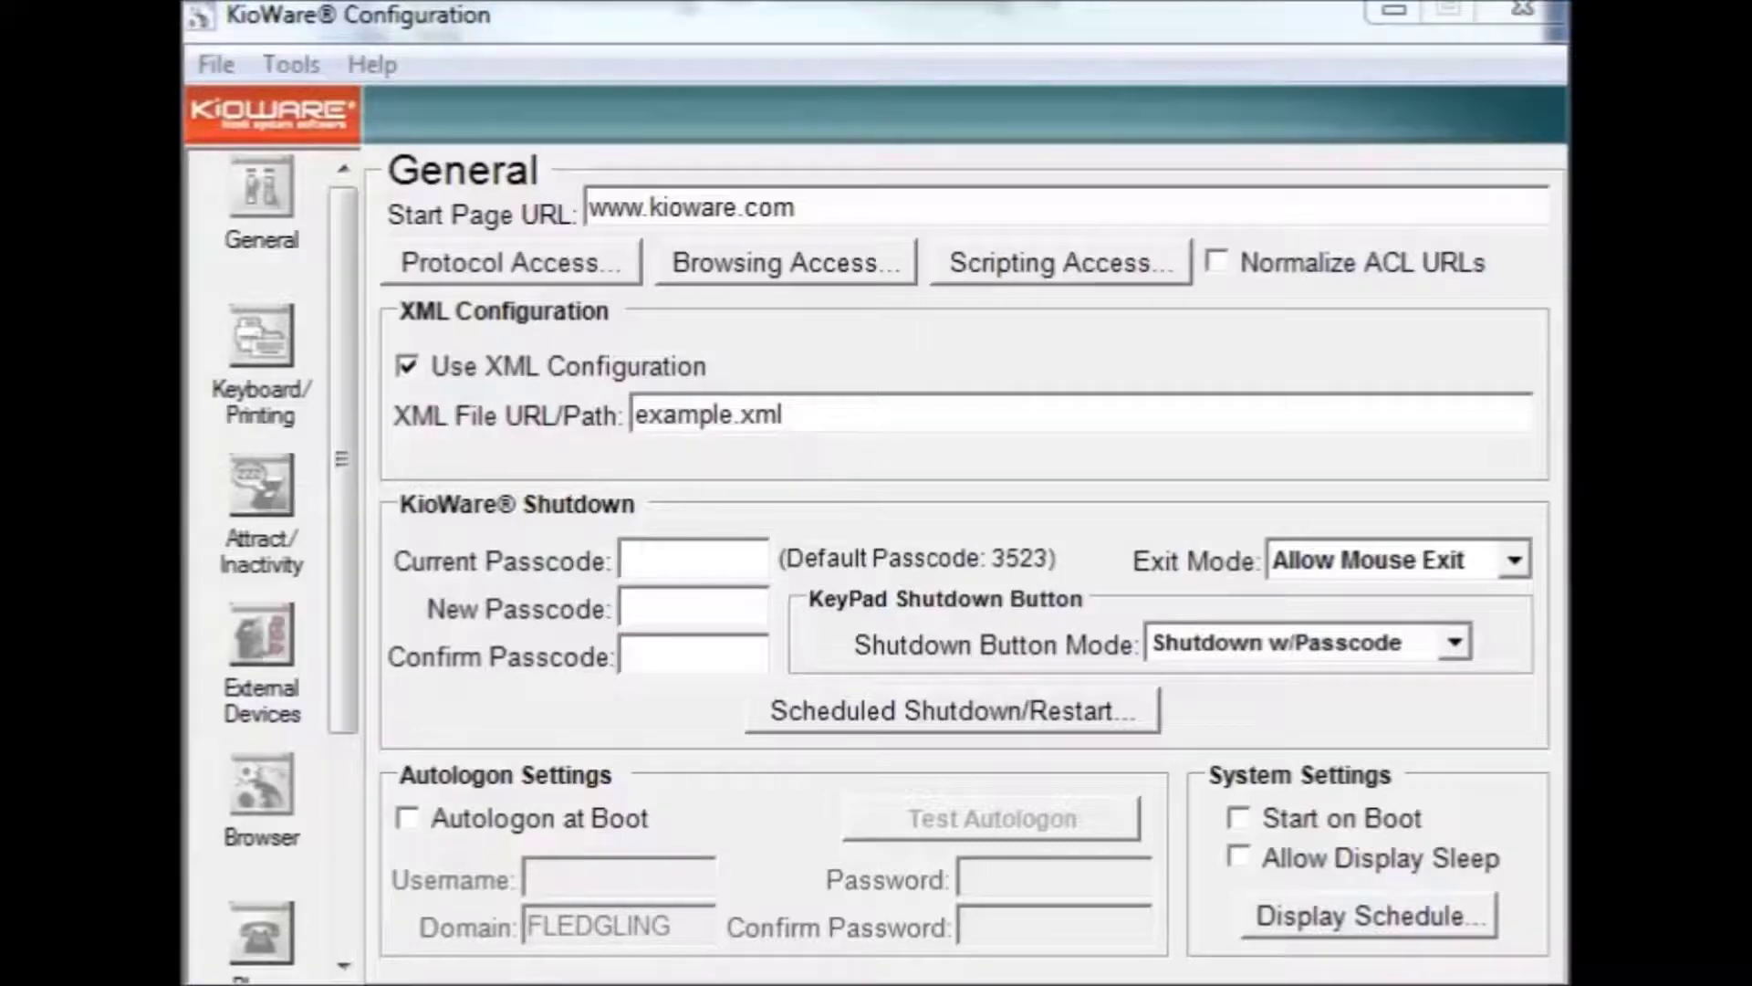
# Step: Set the XML path to example.xml and fill in the current, new and confirm passcodes
pyautogui.press('Tab')
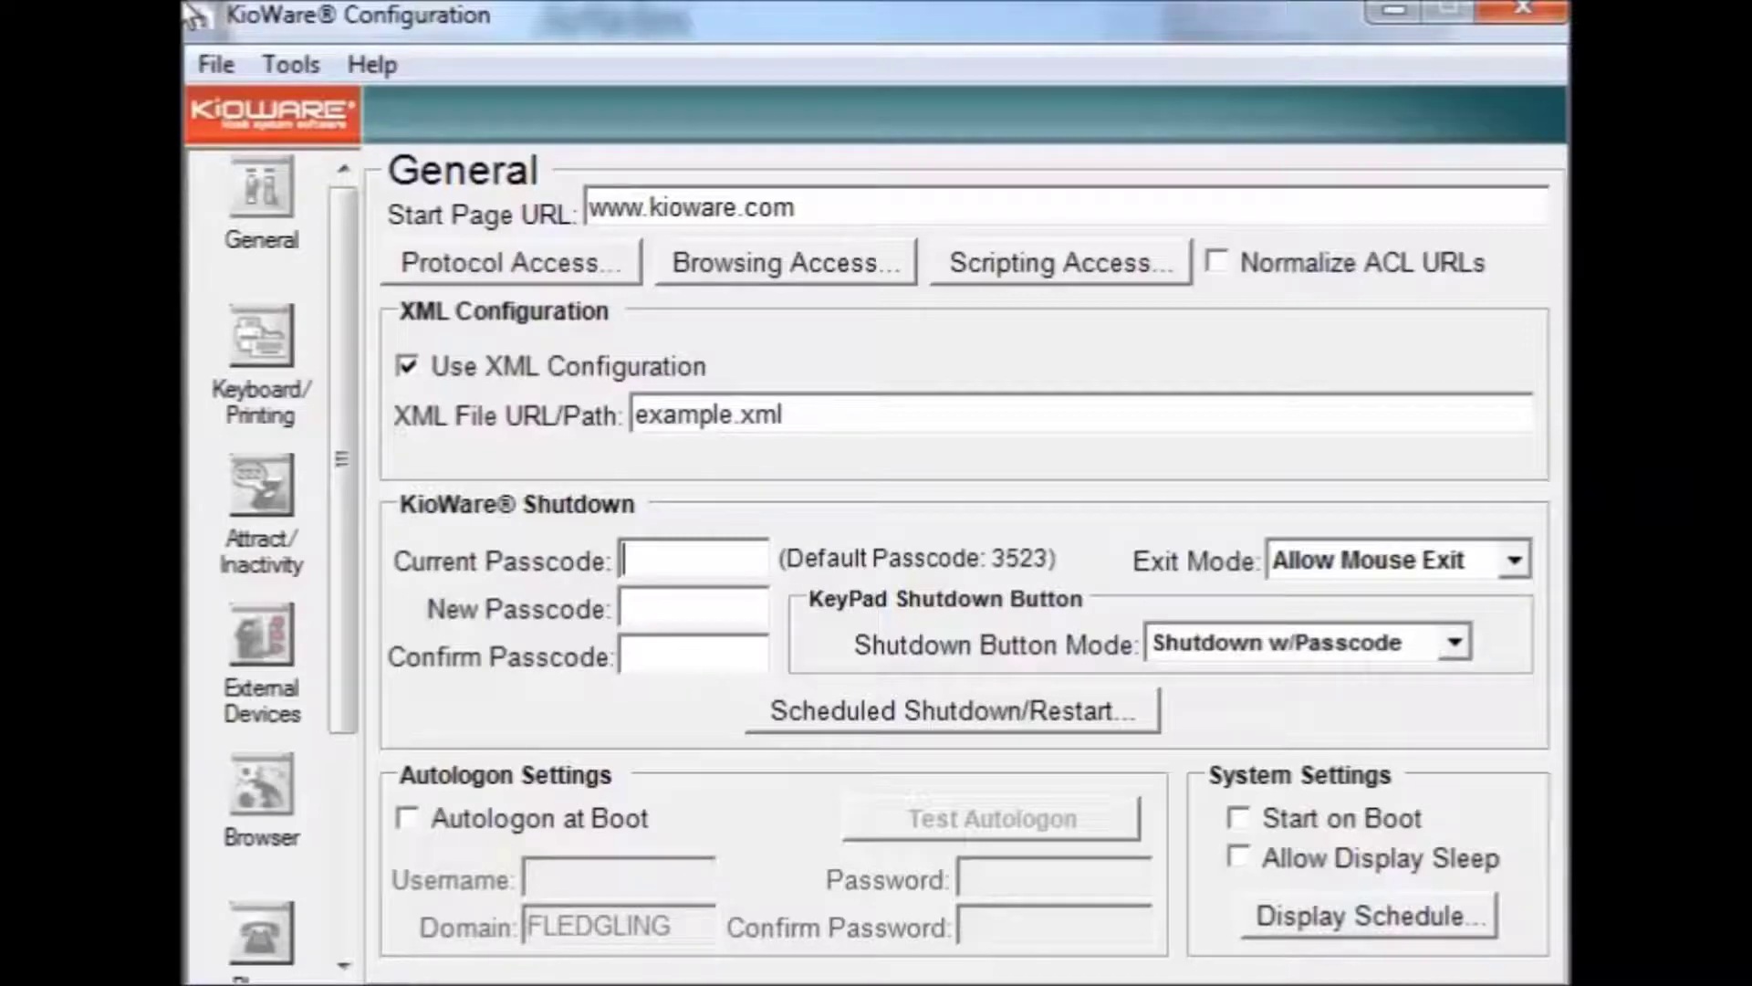
pyautogui.click(695, 606)
pyautogui.click(690, 655)
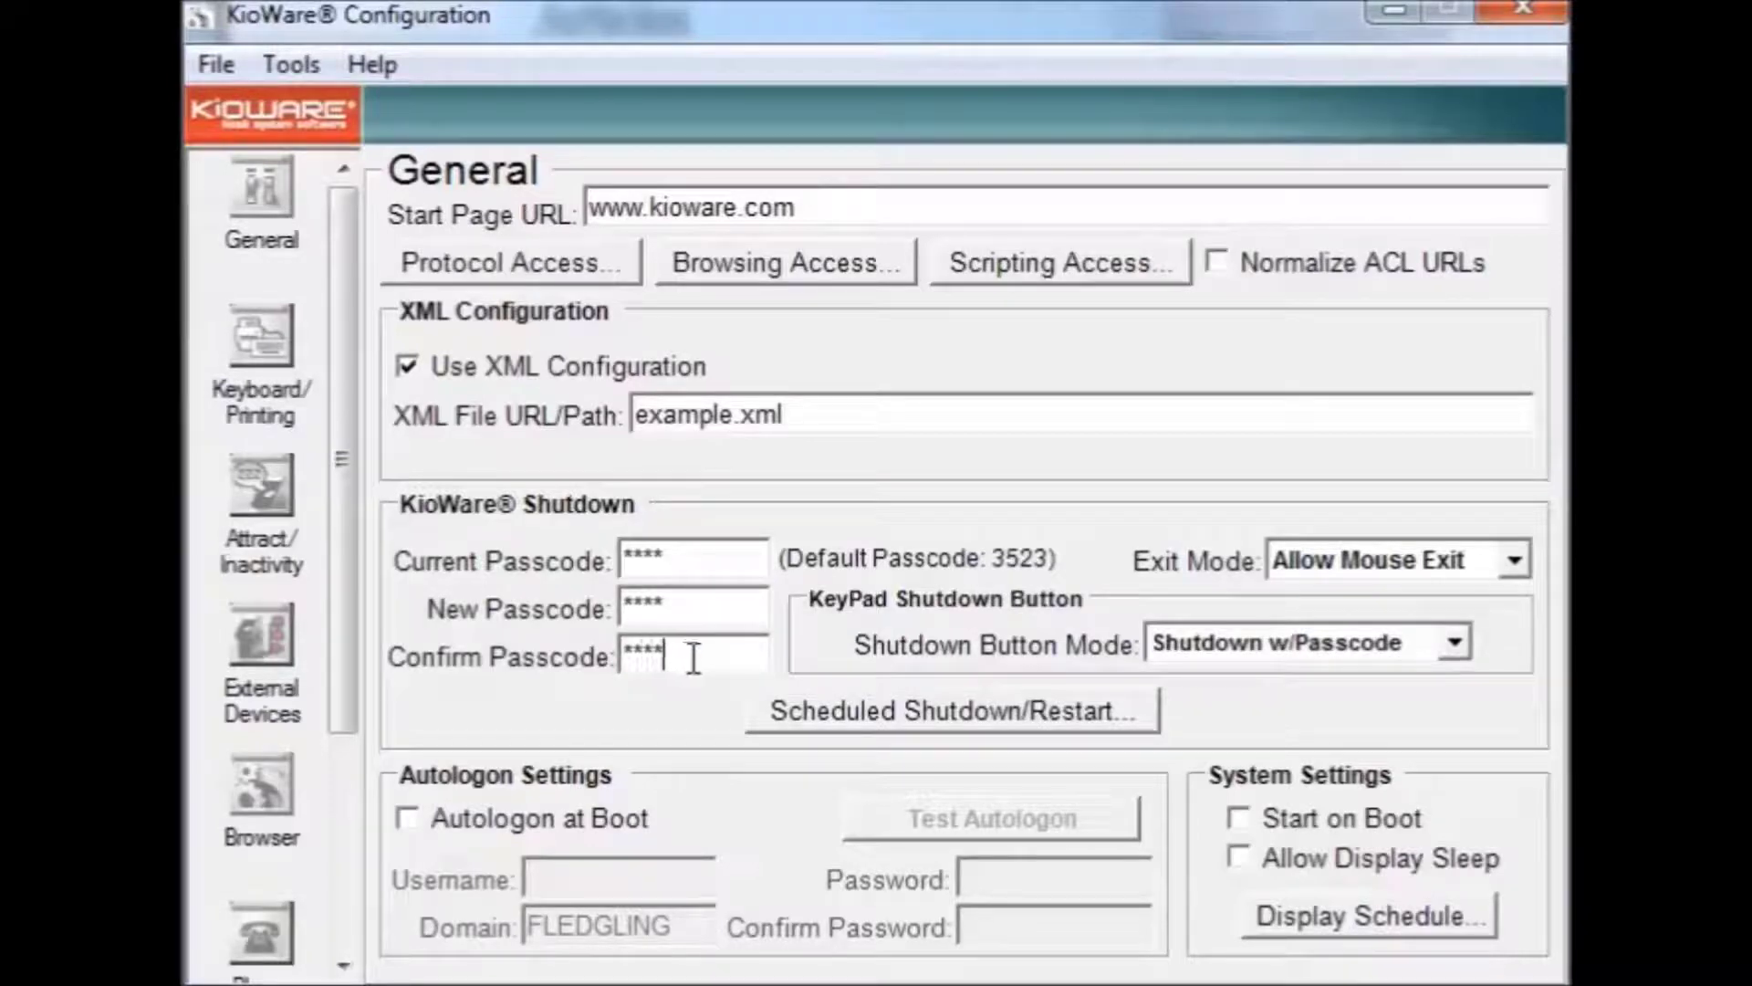
pyautogui.press('alt')
pyautogui.click(220, 67)
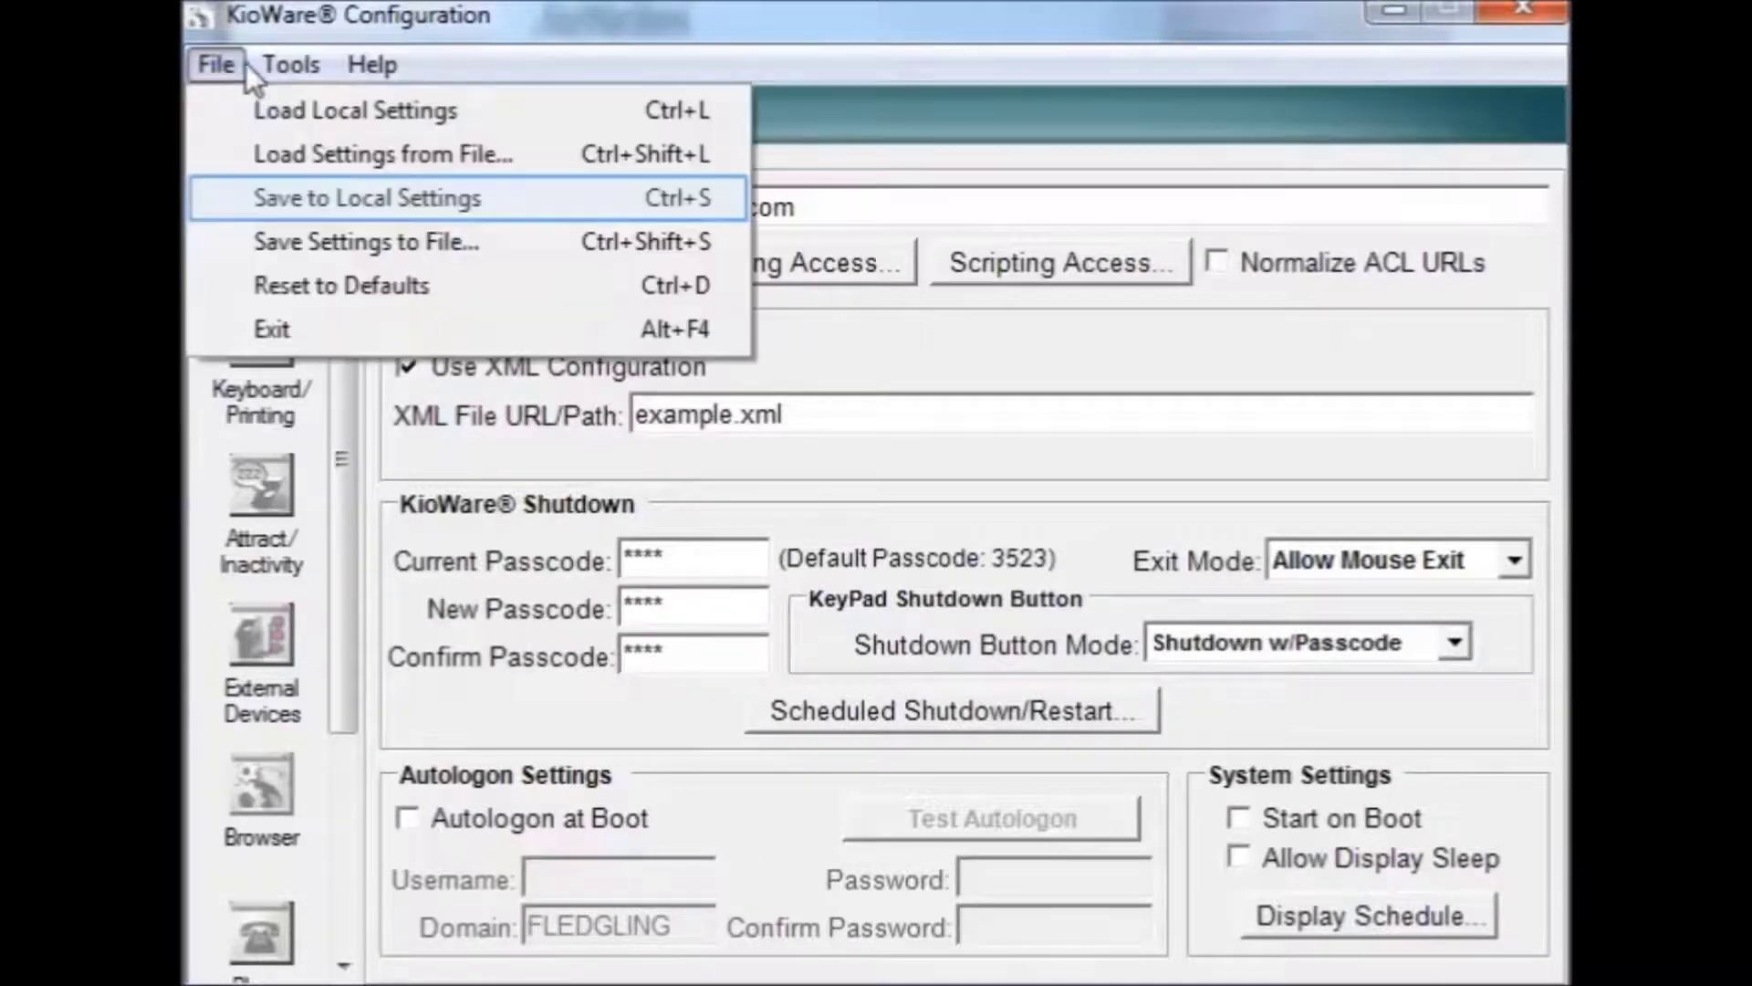
# Step: Save the settings to Local Settings and dismiss the Save Successful confirmation
pyautogui.click(360, 206)
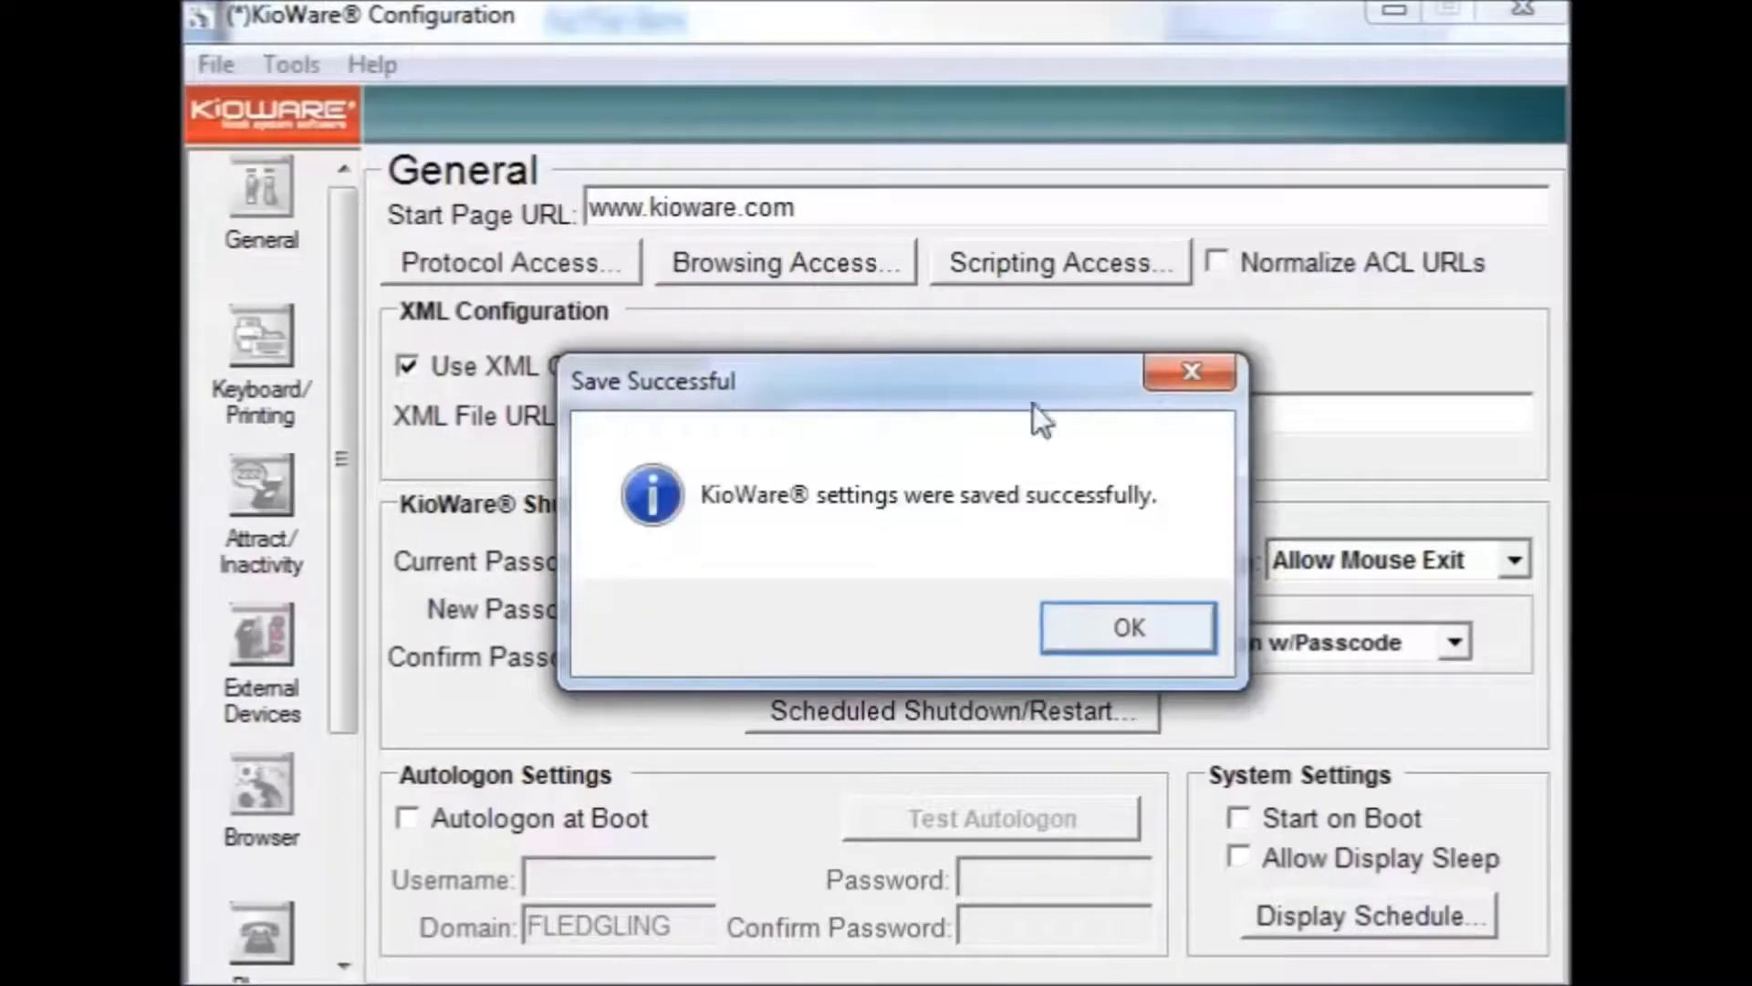
pyautogui.click(1125, 628)
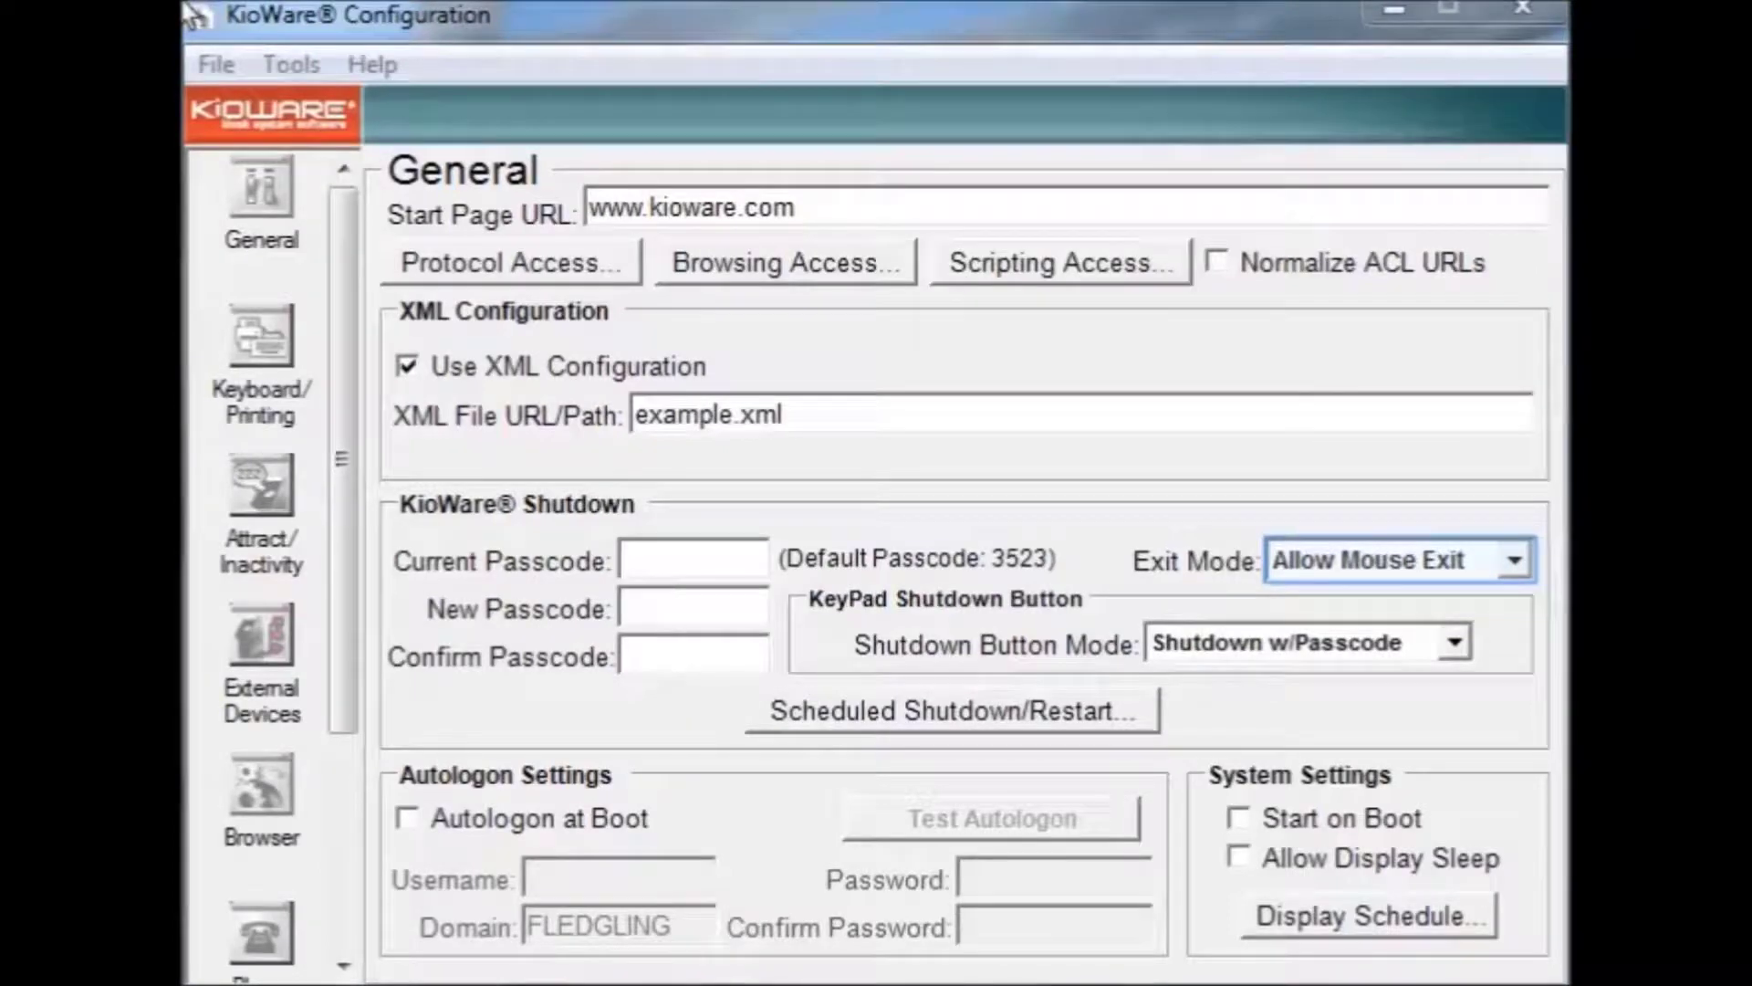
pyautogui.click(1514, 561)
# Step: Change Exit Mode from Allow Mouse Exit to Allow Alt+F4/Mouse
pyautogui.click(1456, 603)
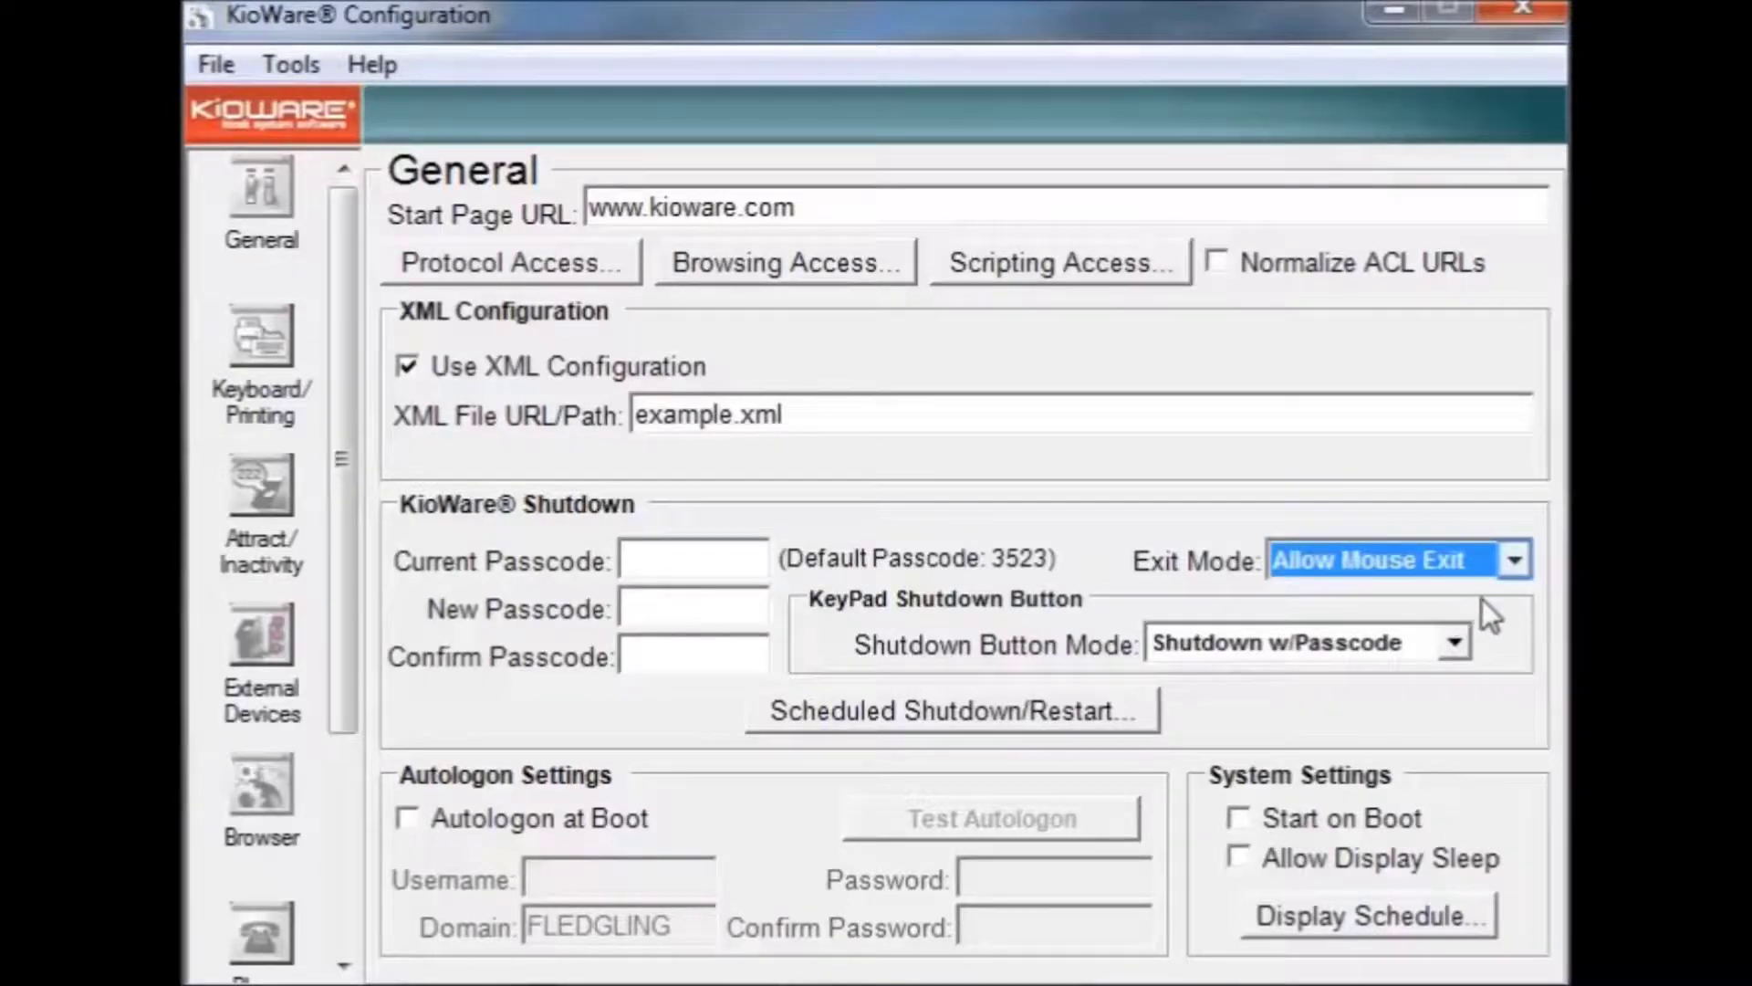
pyautogui.click(1512, 558)
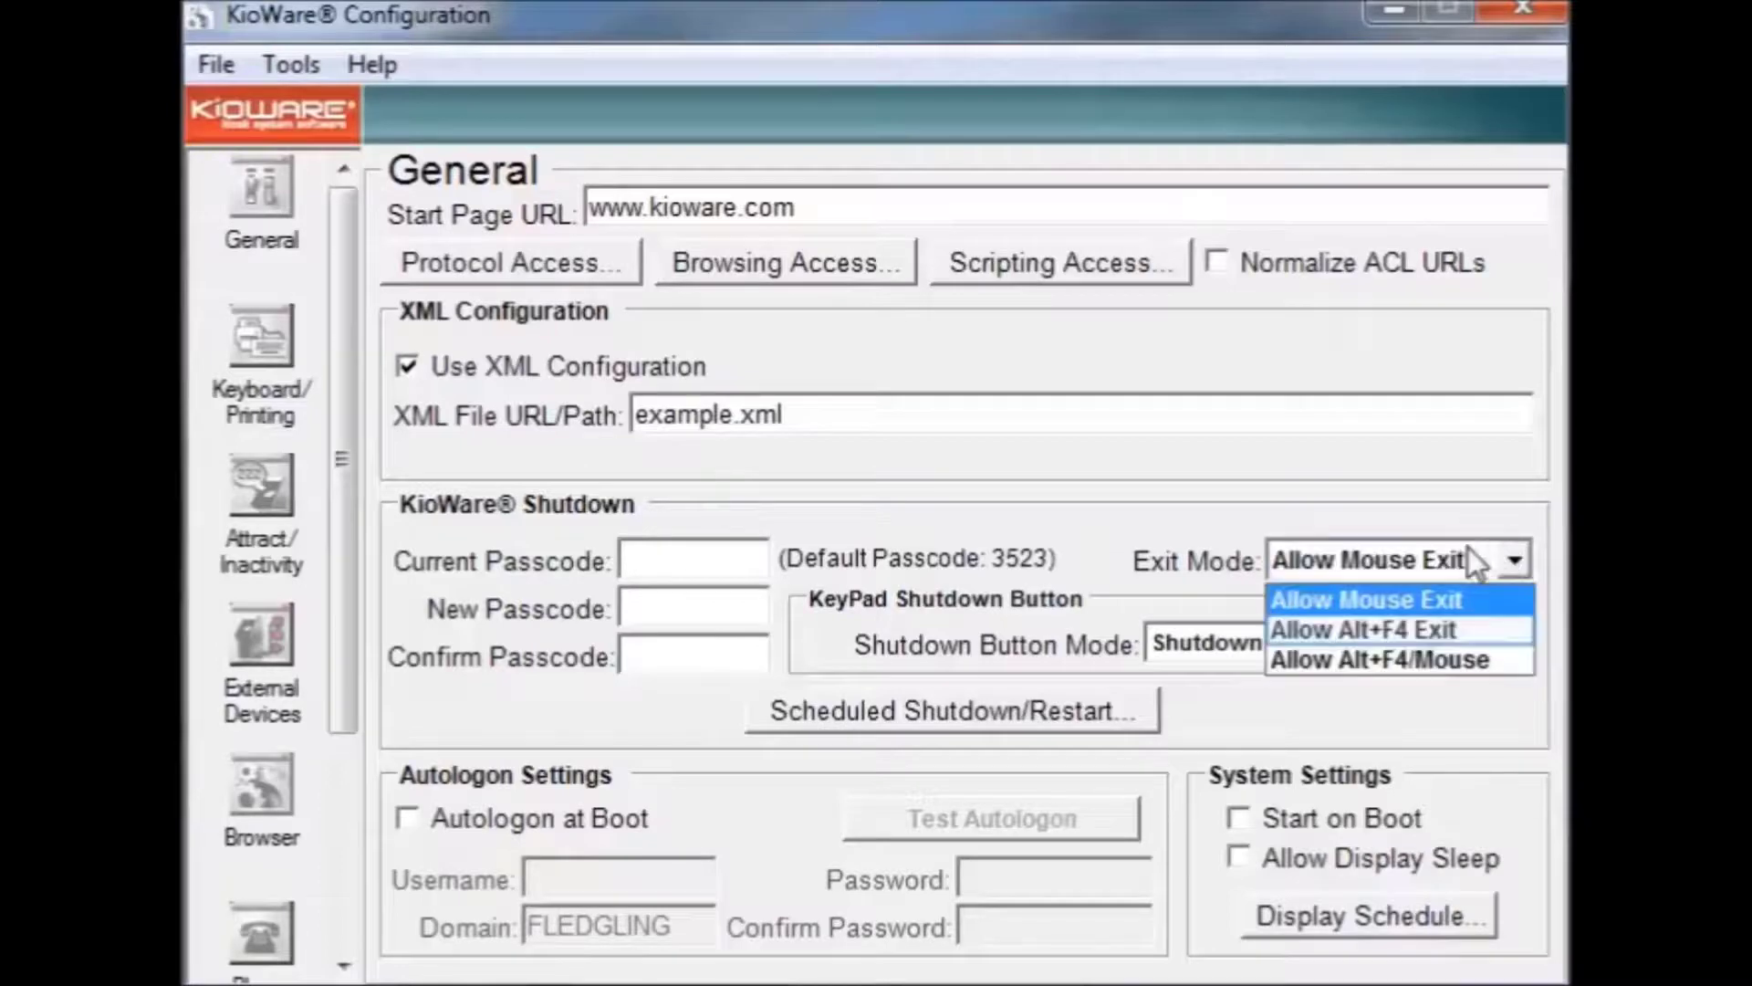
pyautogui.click(1419, 631)
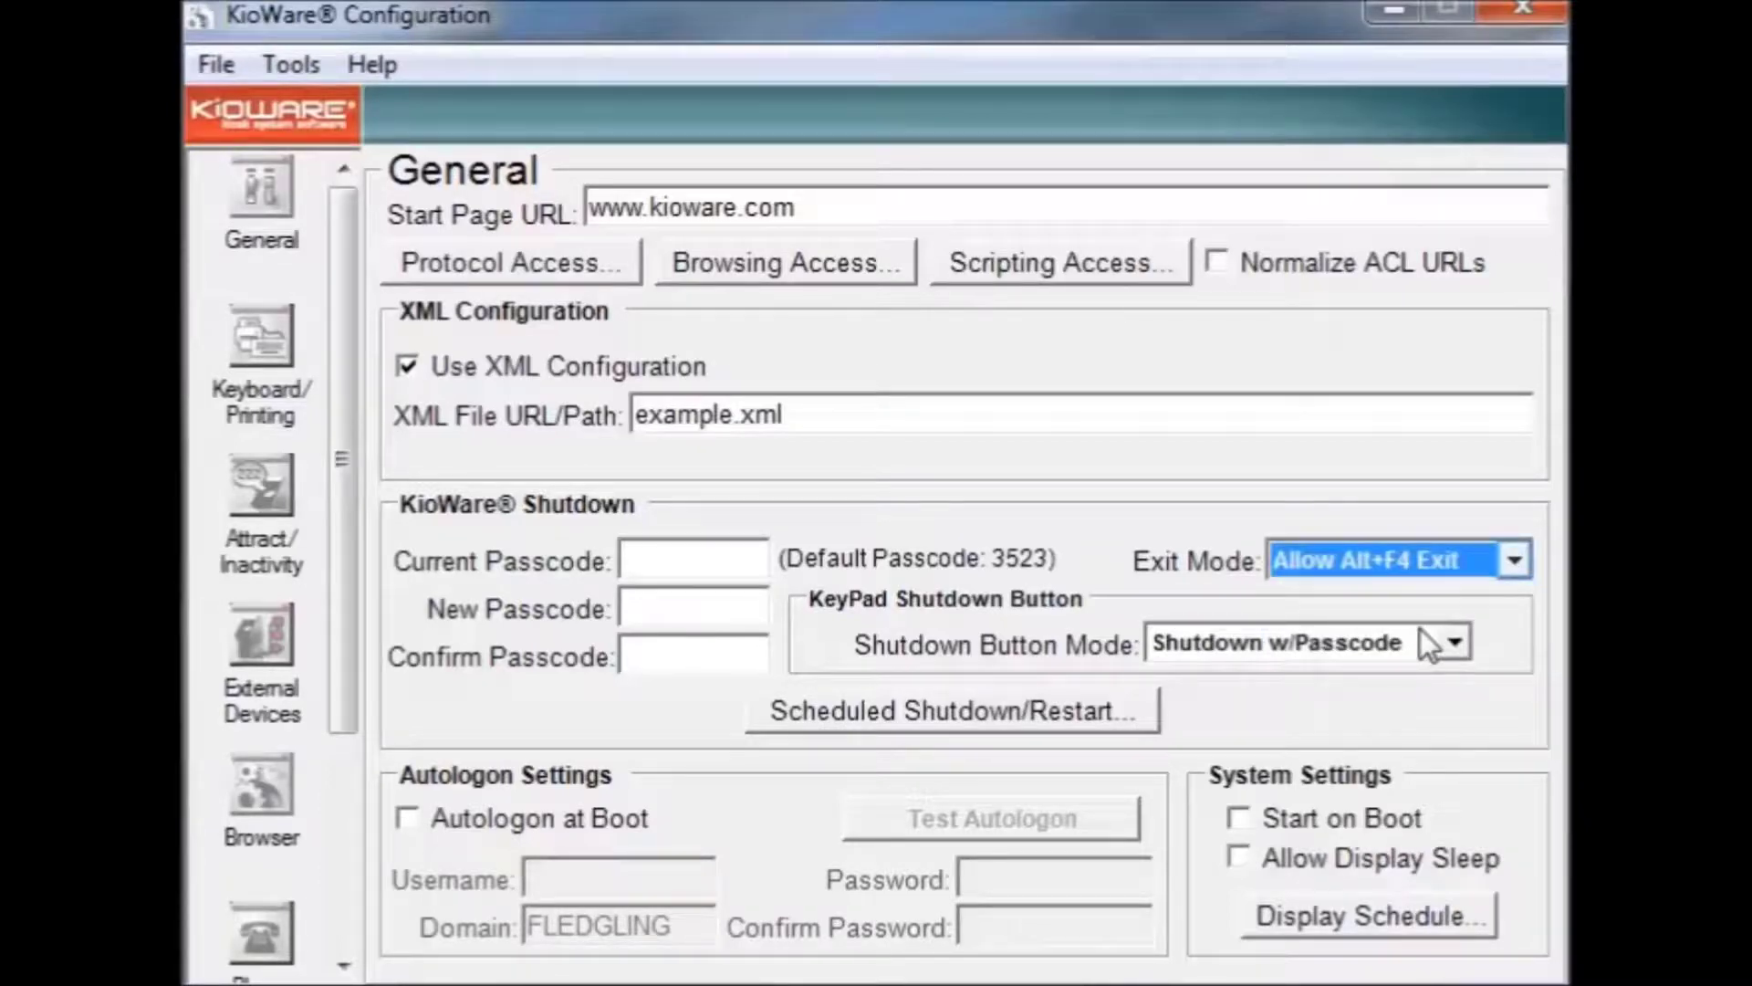
pyautogui.click(1515, 563)
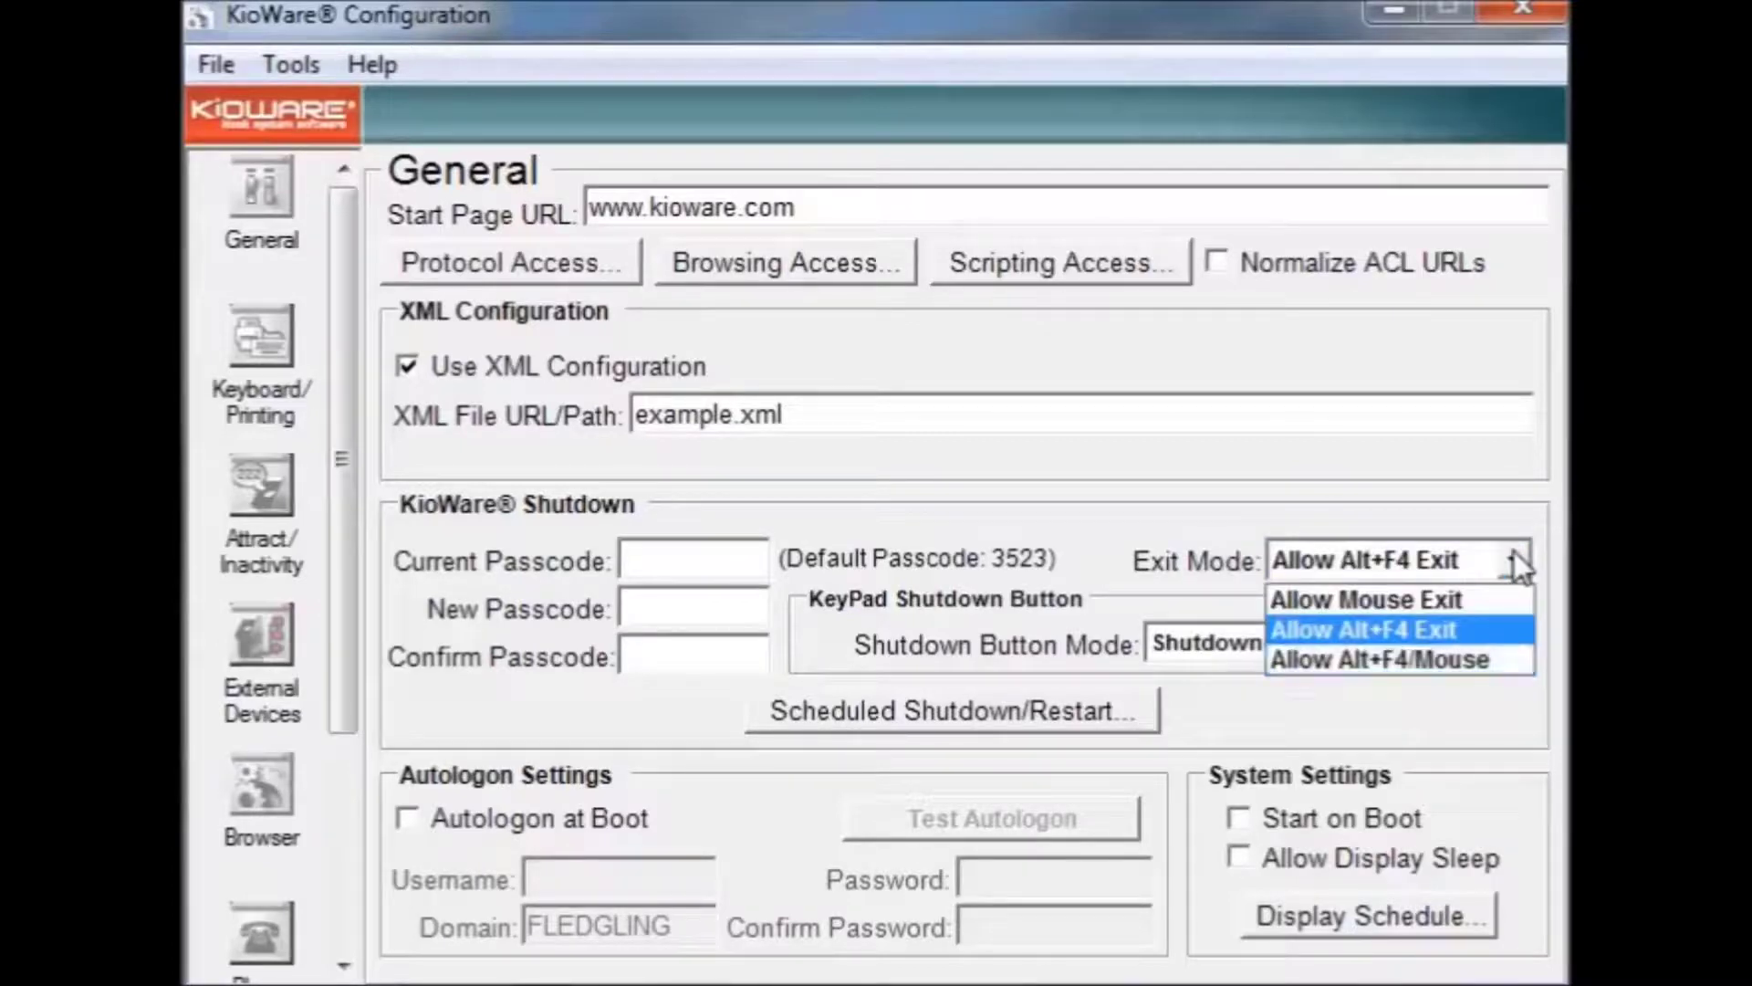
pyautogui.click(1400, 657)
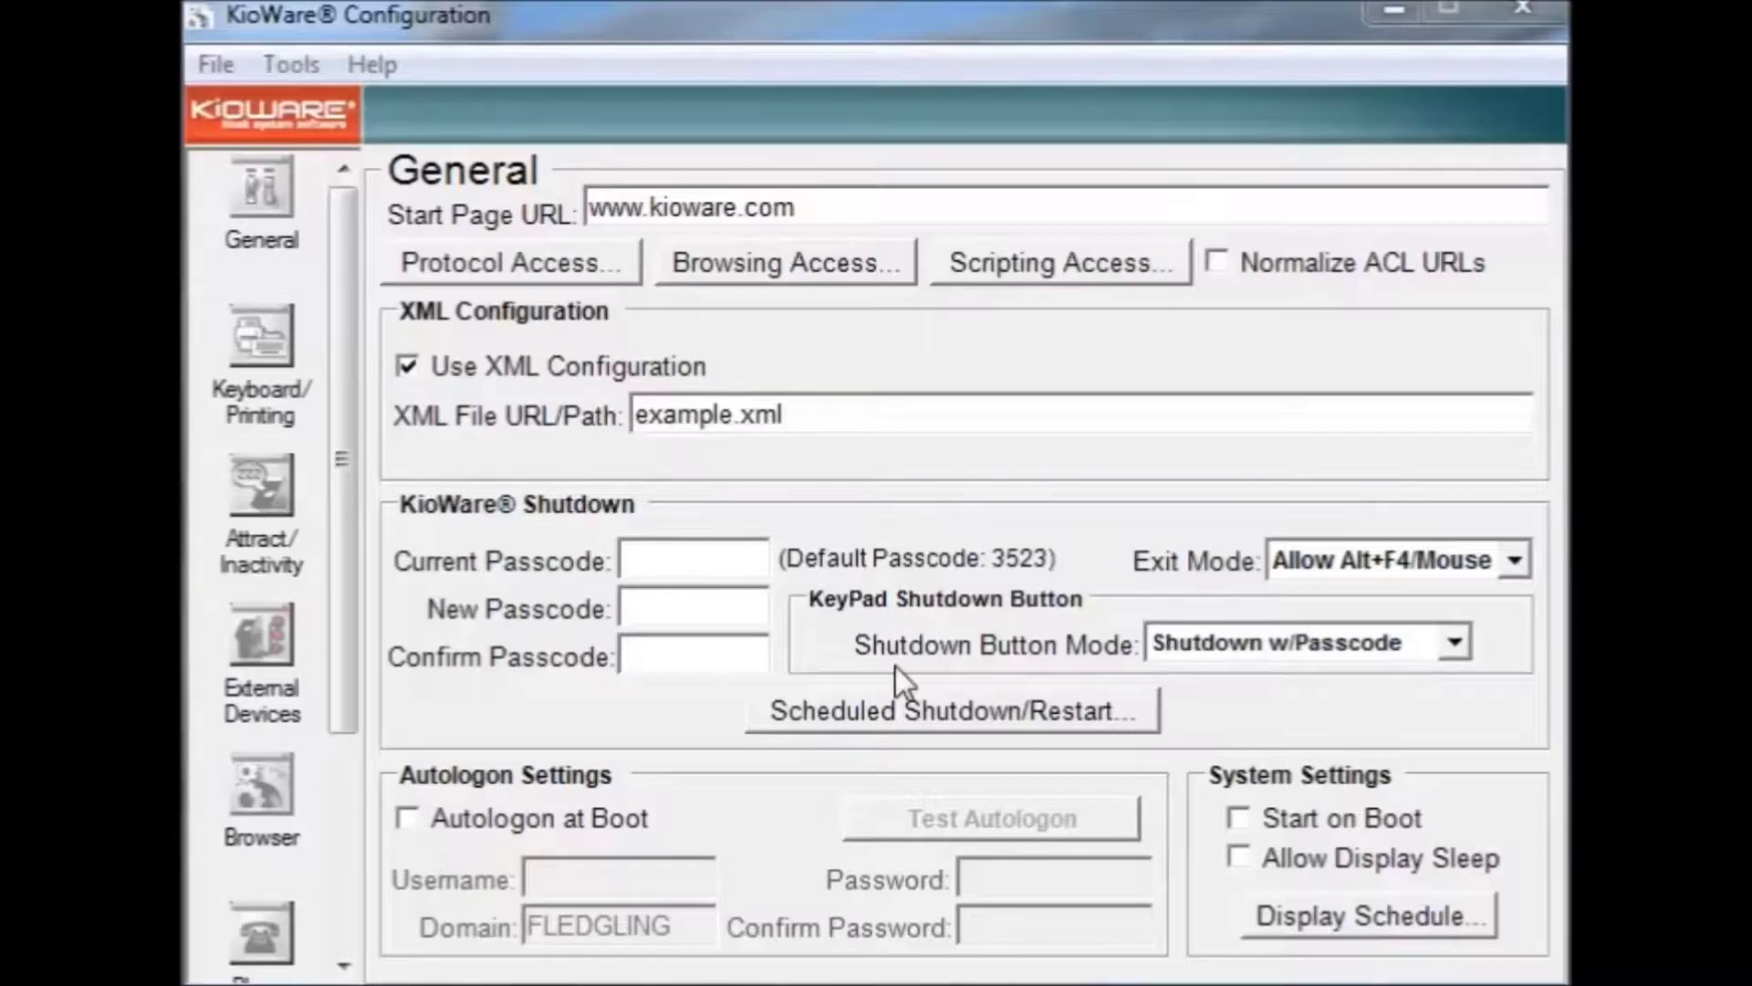
# Step: Try the Shutdown Button Mode options and settle on Disabled
pyautogui.press('Tab')
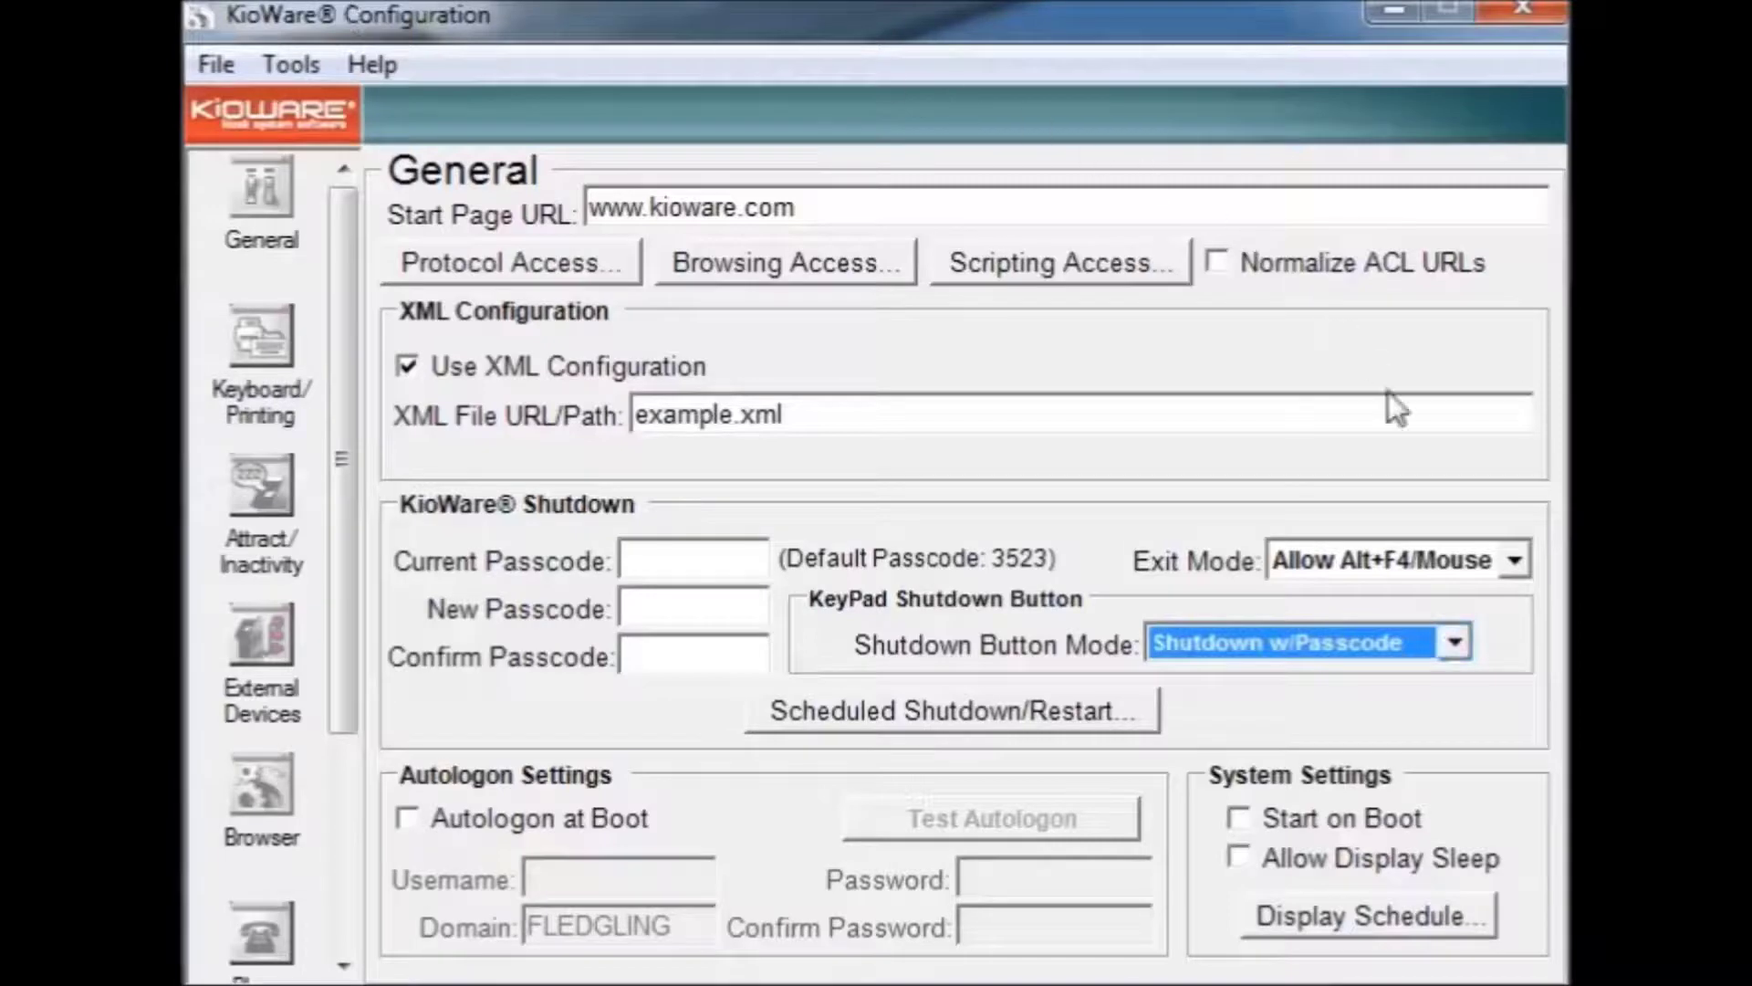
pyautogui.click(1453, 646)
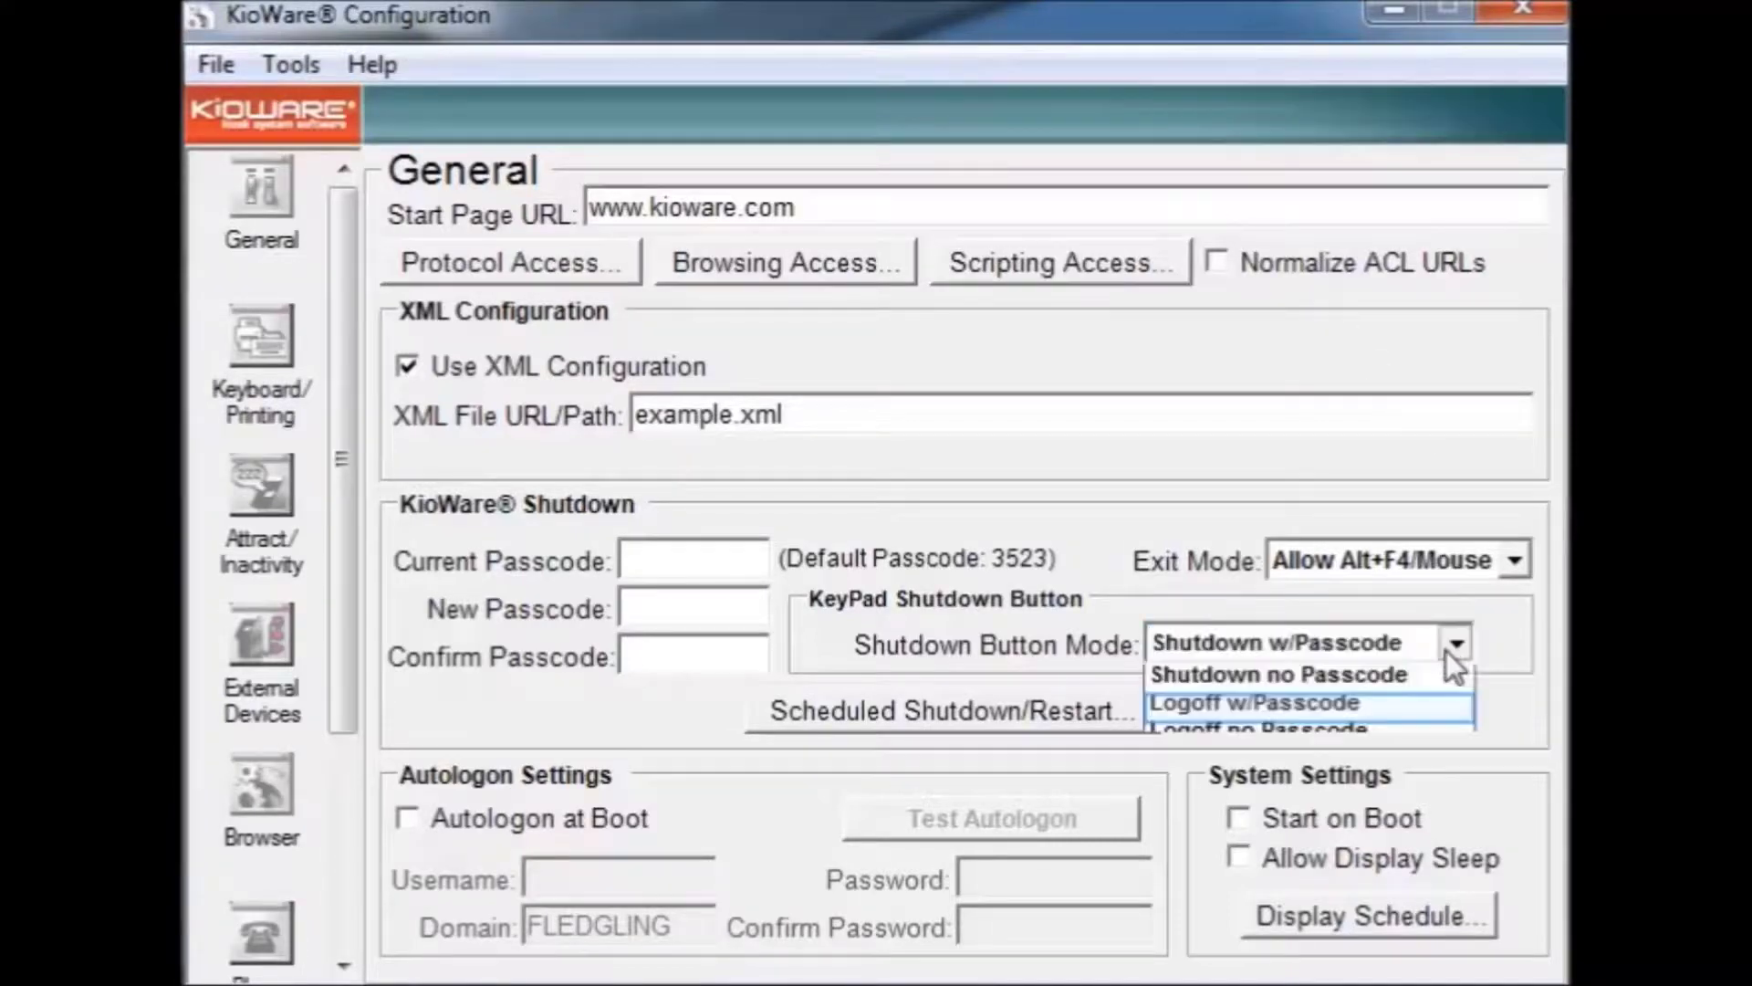
pyautogui.click(1392, 705)
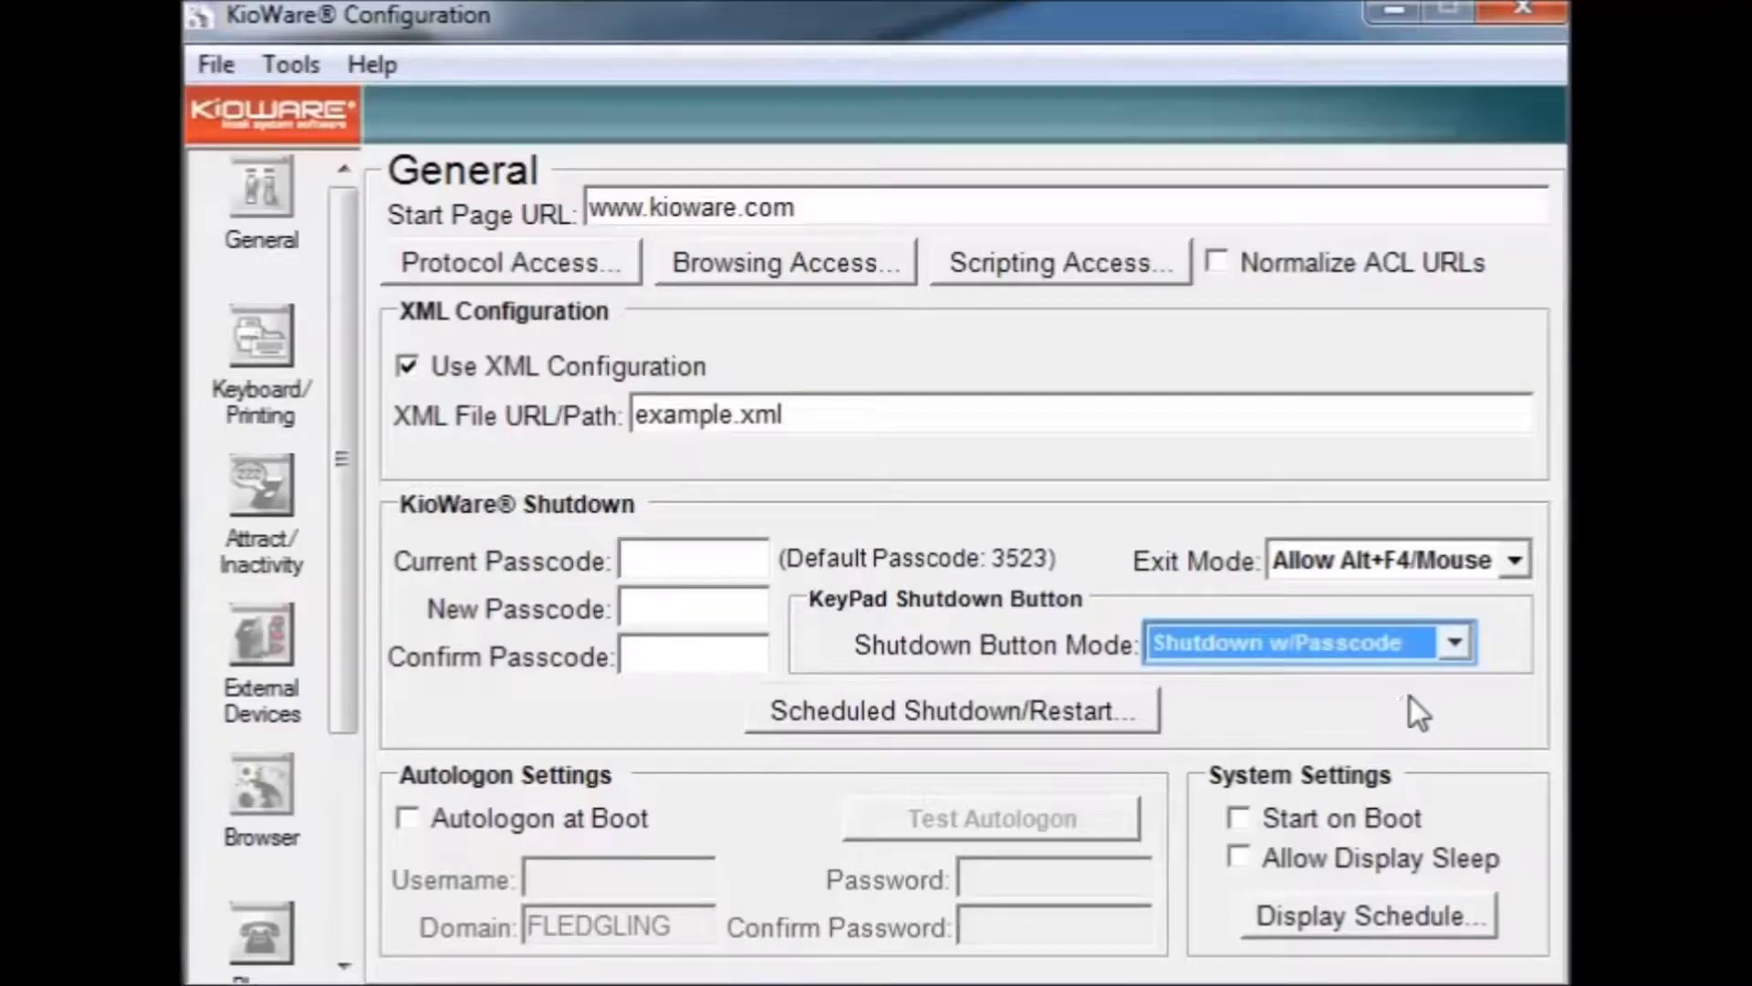
pyautogui.click(1420, 643)
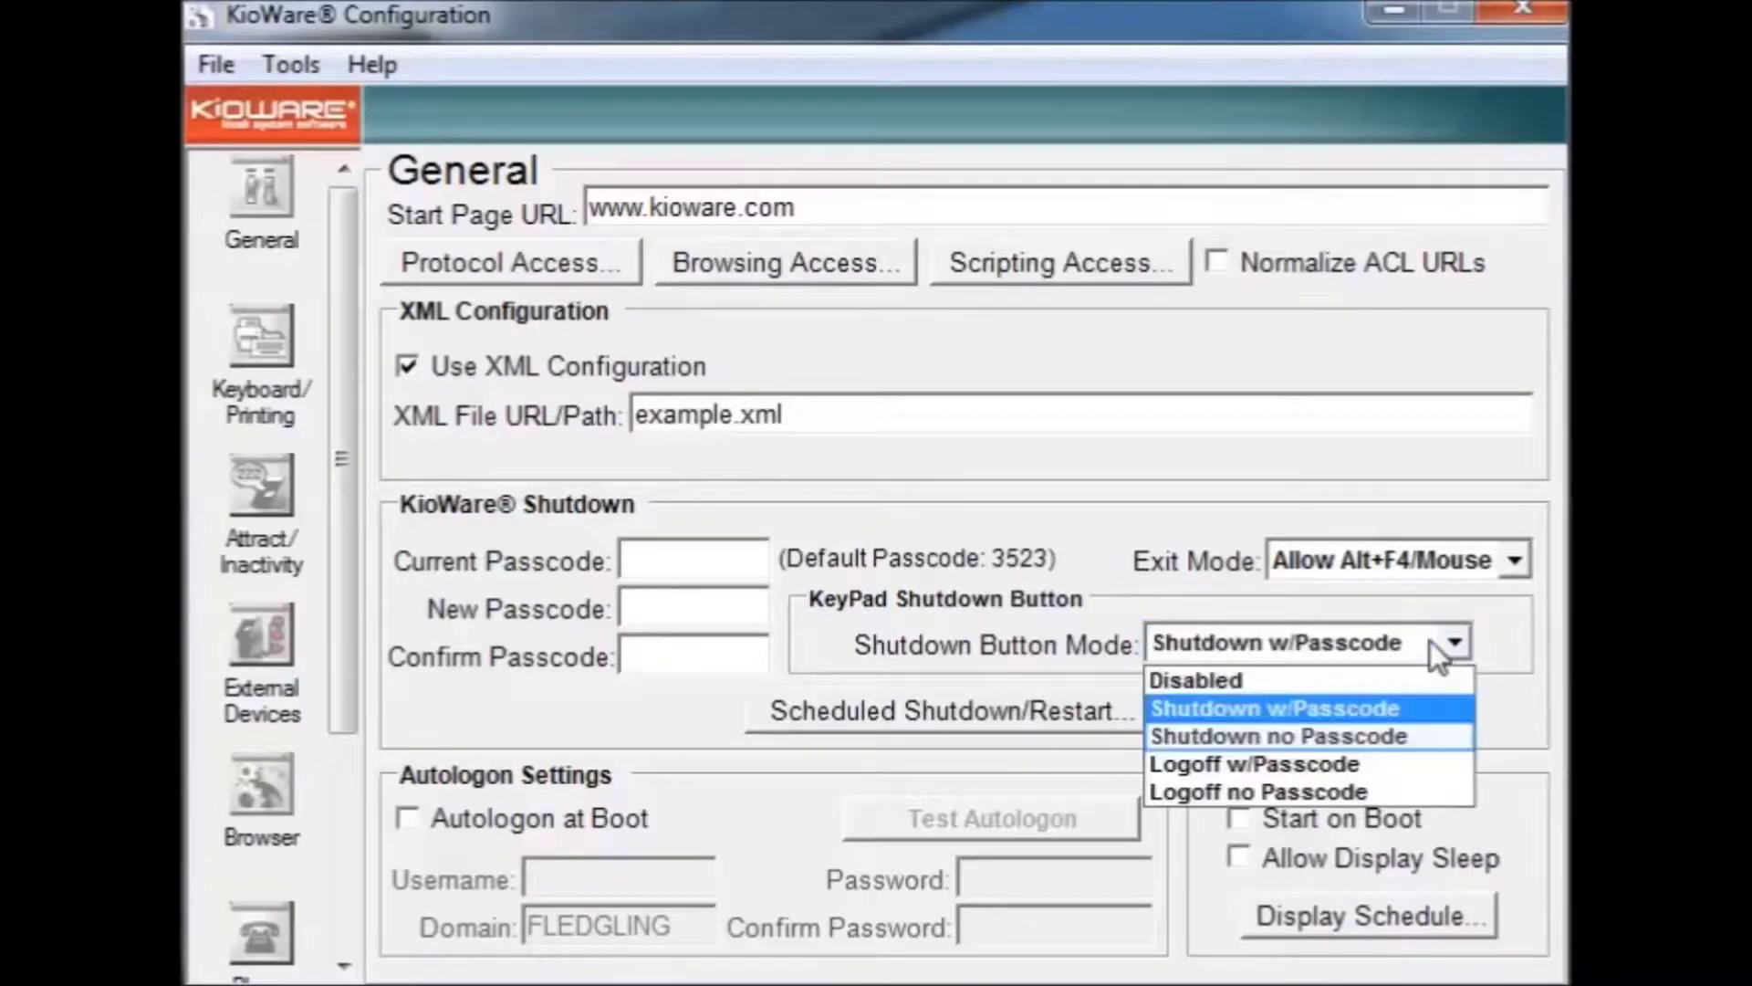
pyautogui.click(1375, 732)
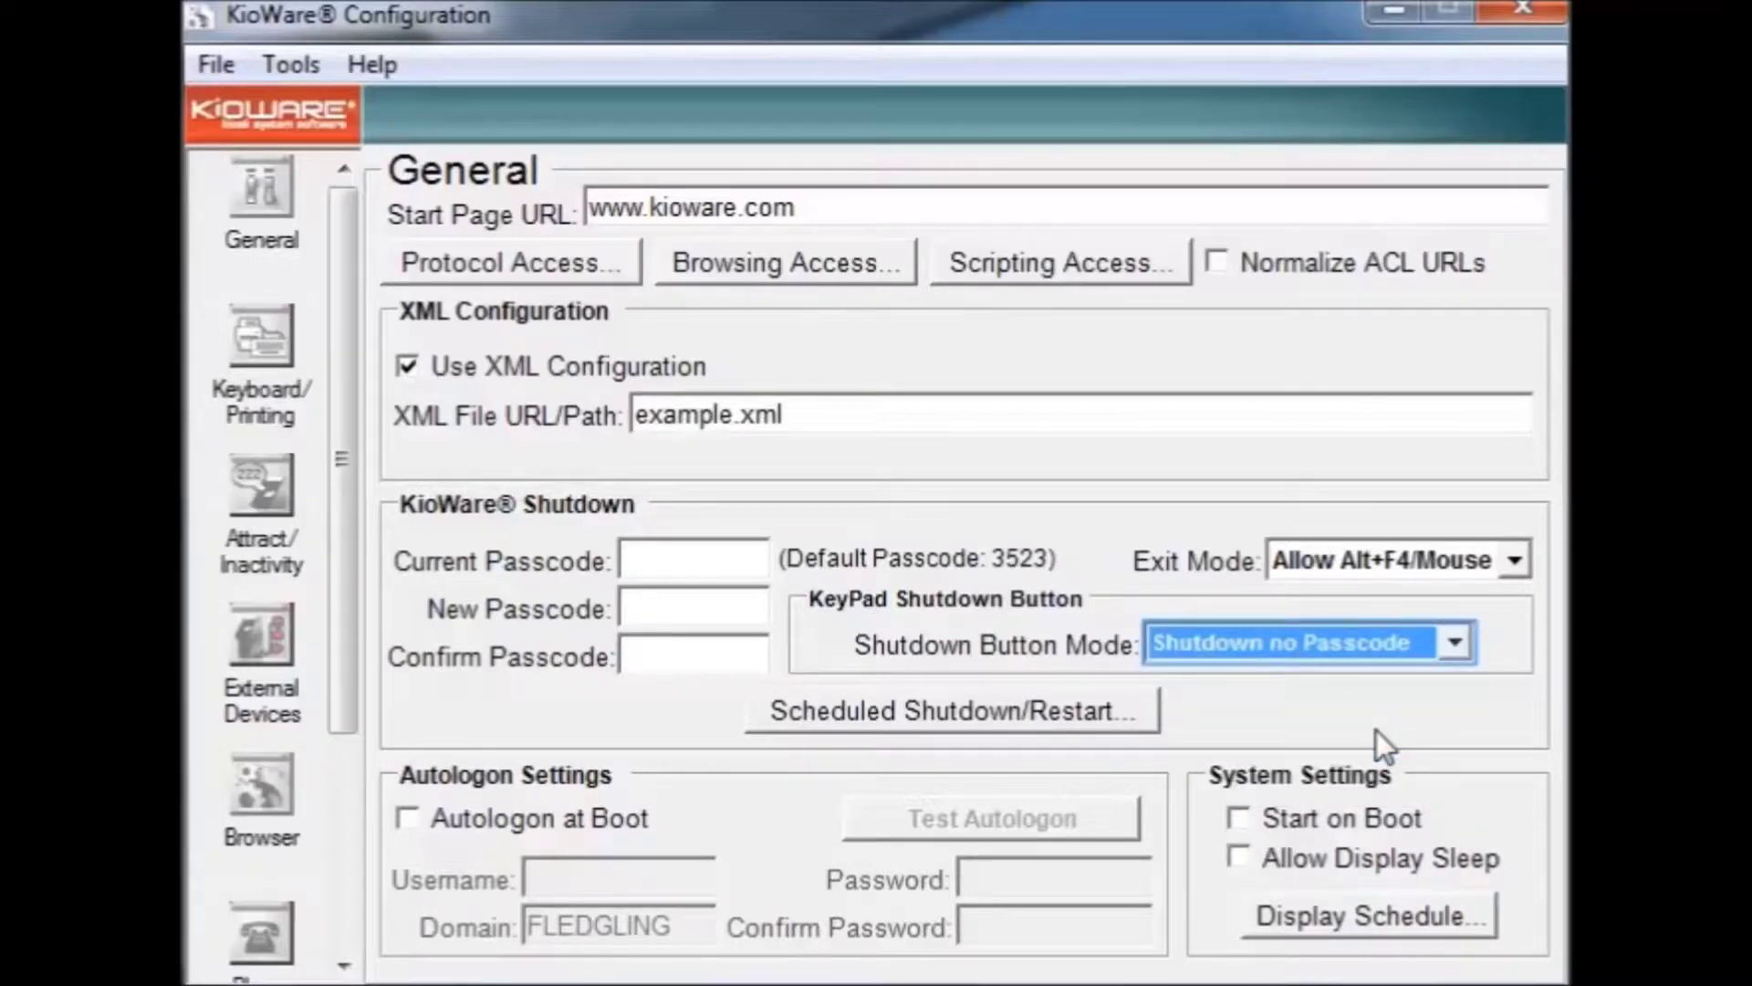
pyautogui.click(1428, 648)
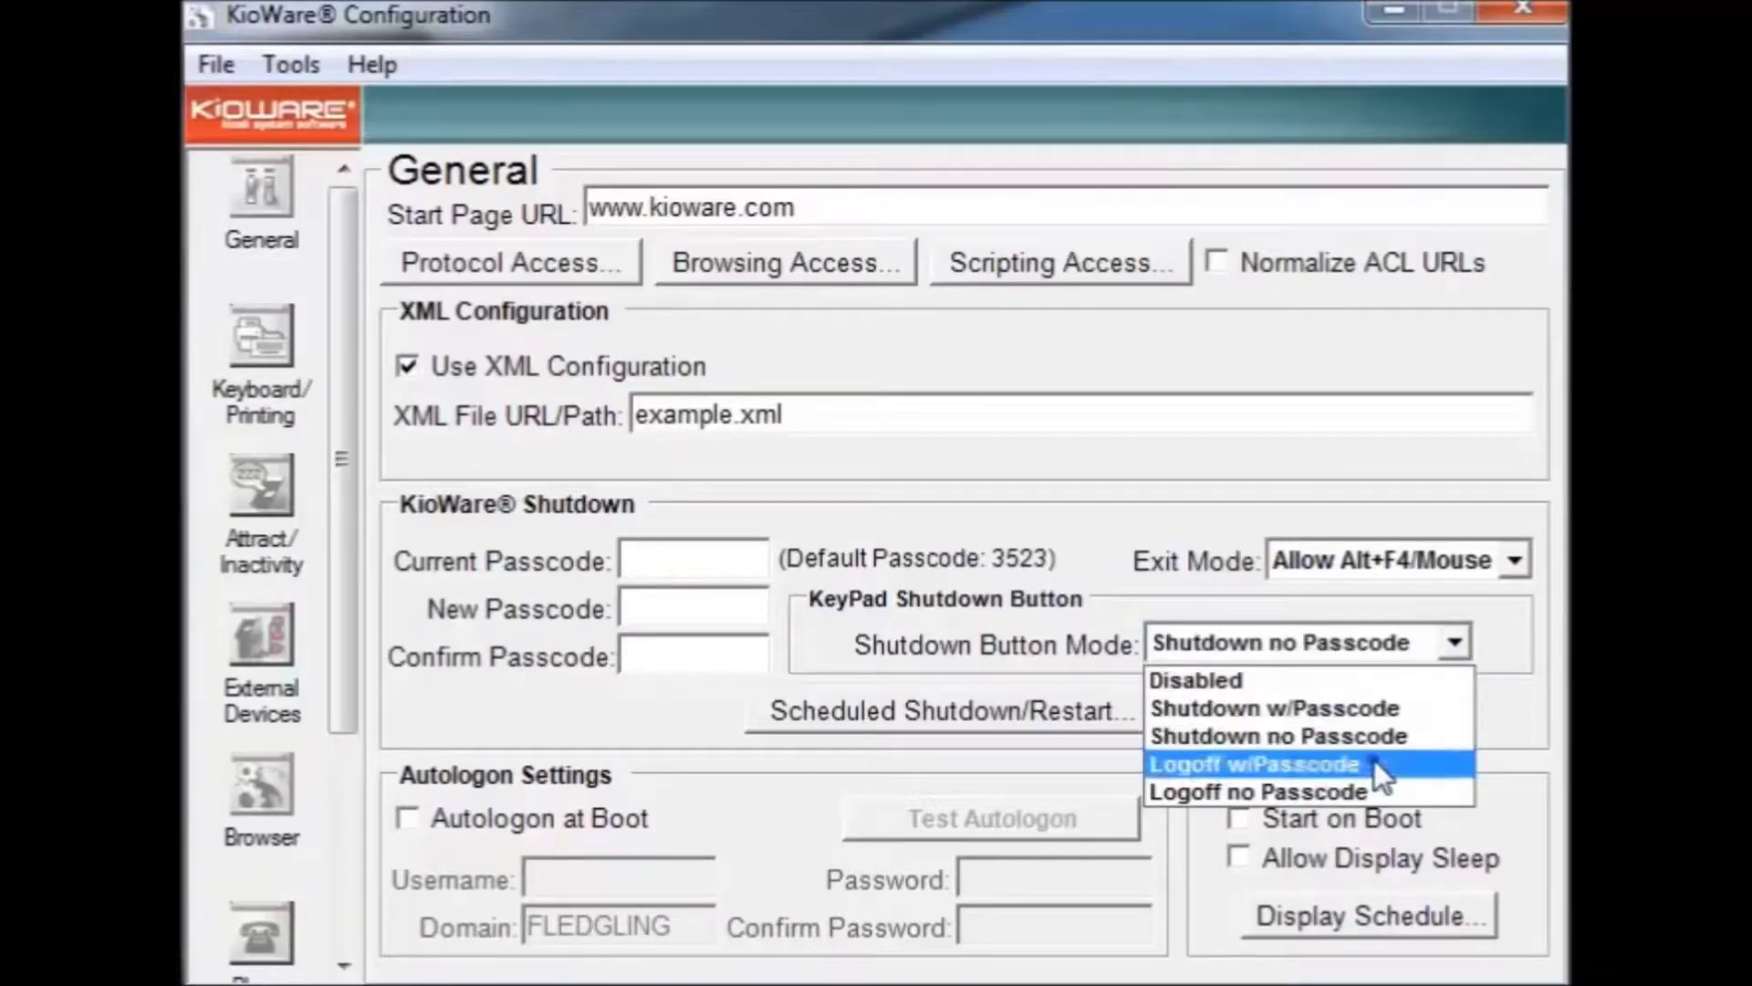
pyautogui.click(1374, 763)
pyautogui.click(1429, 652)
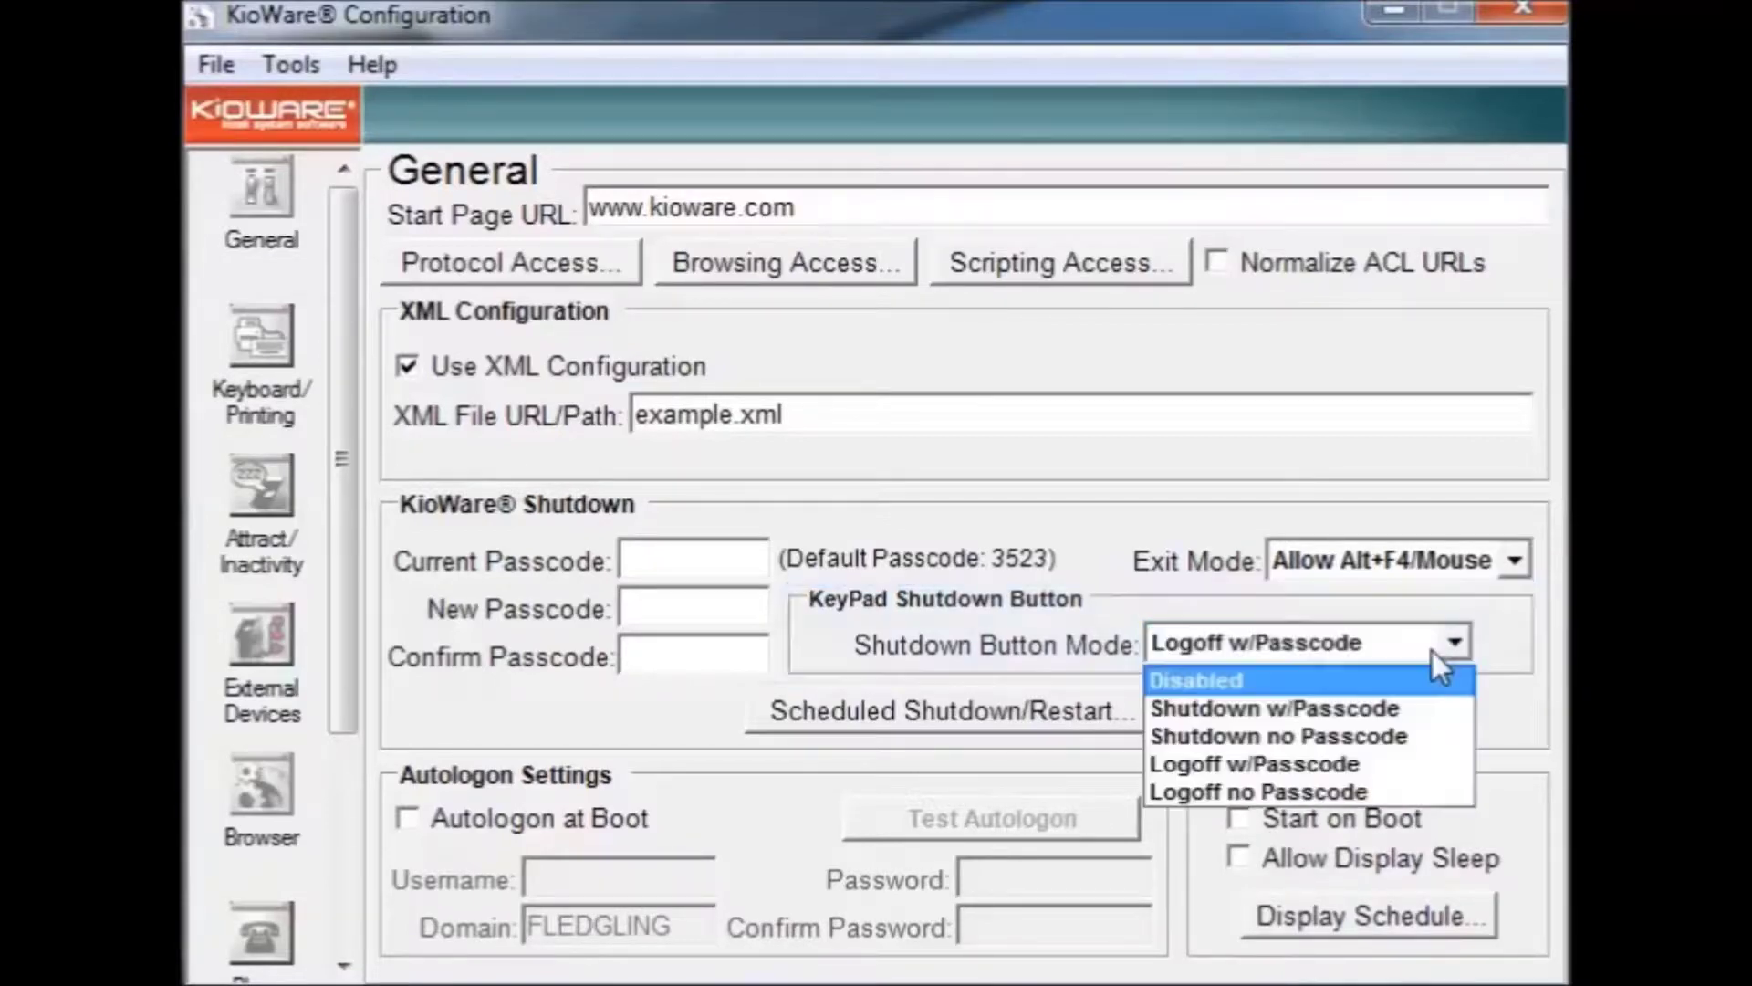
pyautogui.click(1399, 686)
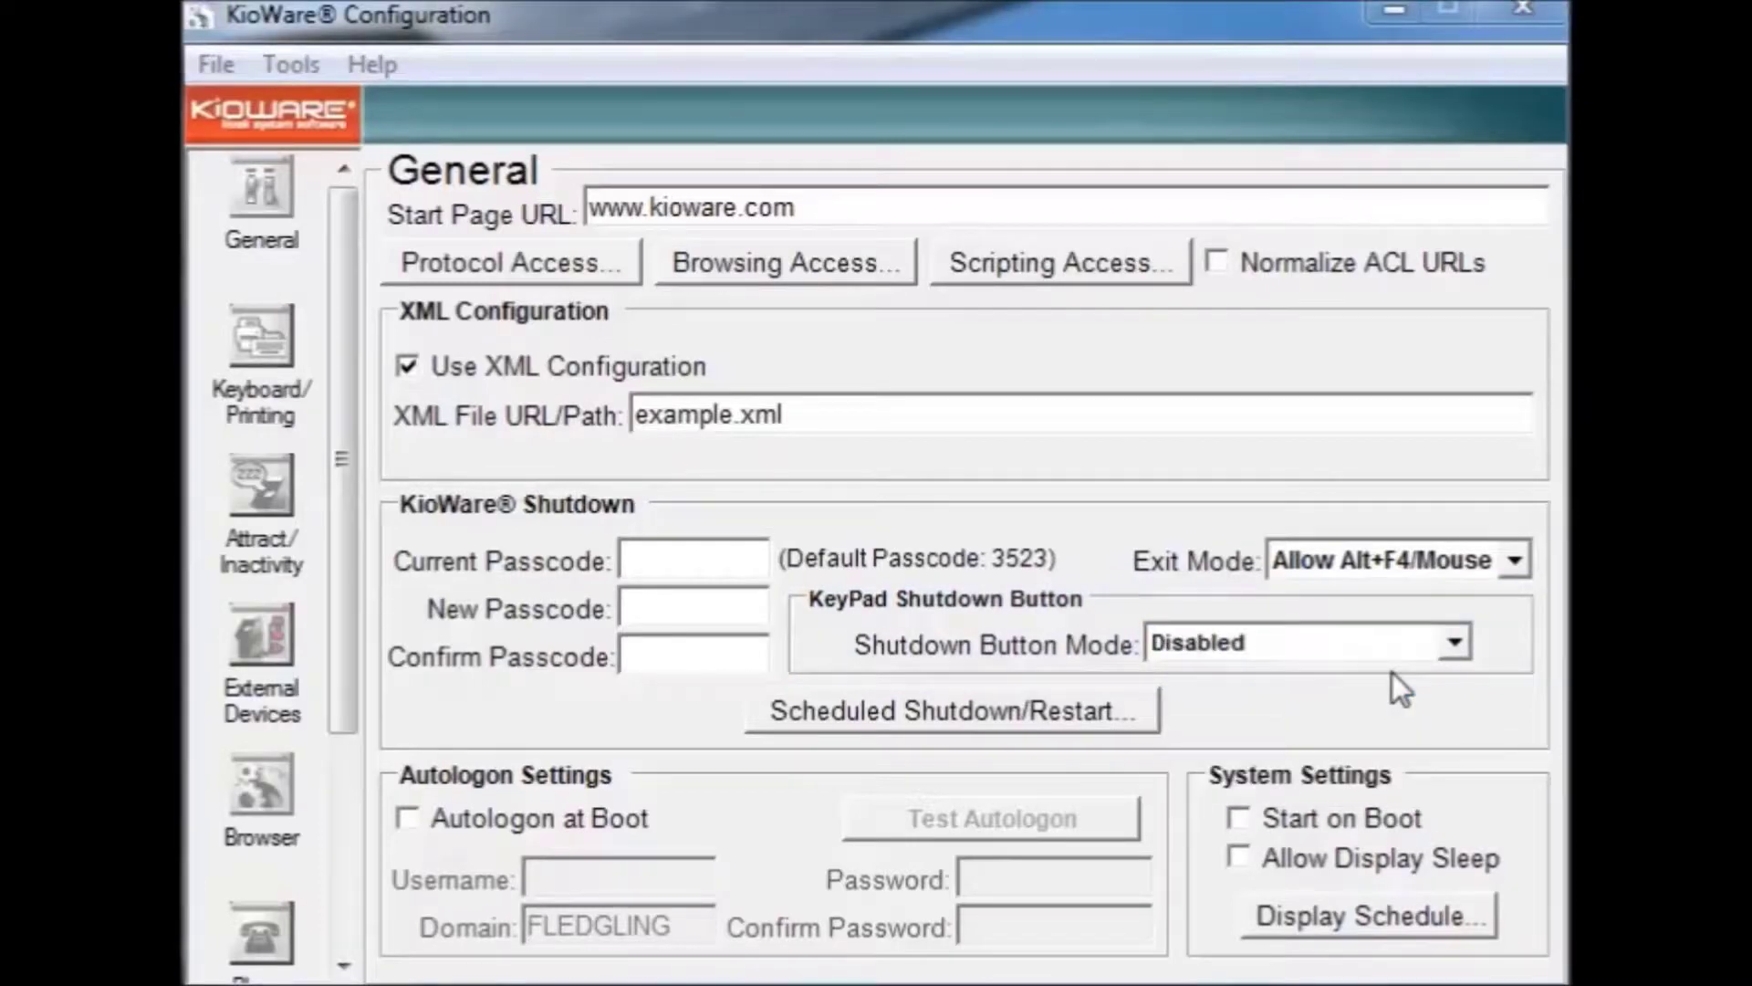
pyautogui.press('Tab')
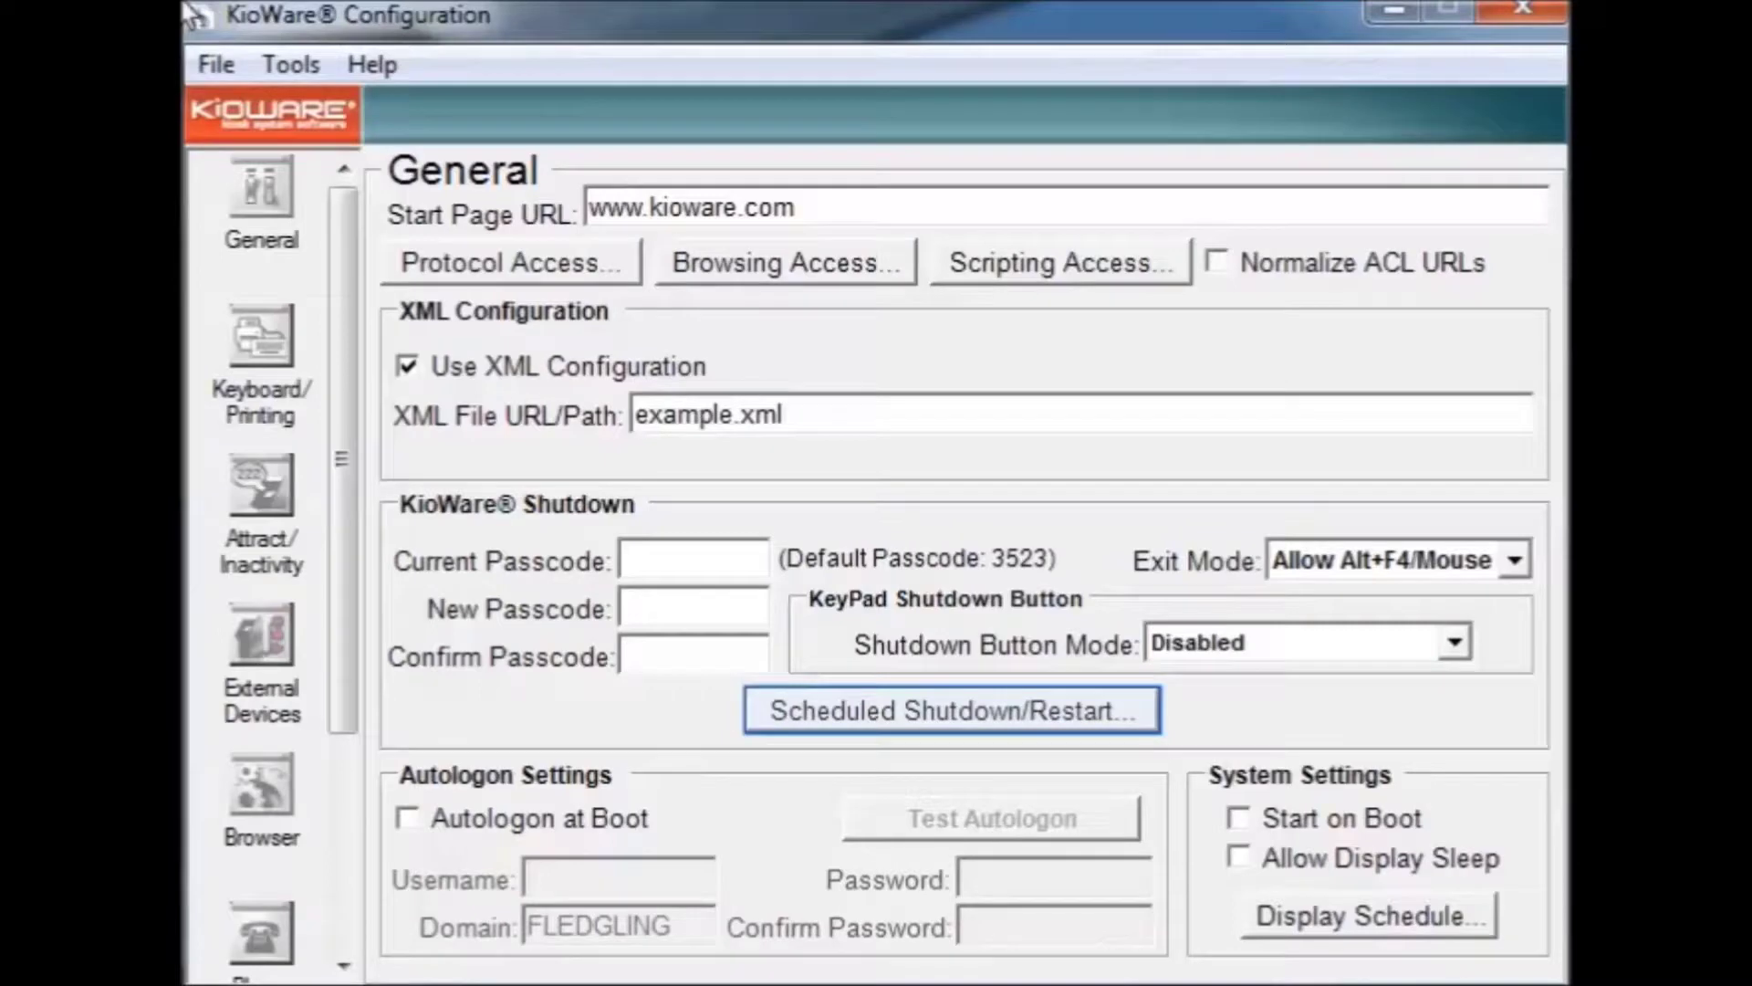
pyautogui.click(922, 711)
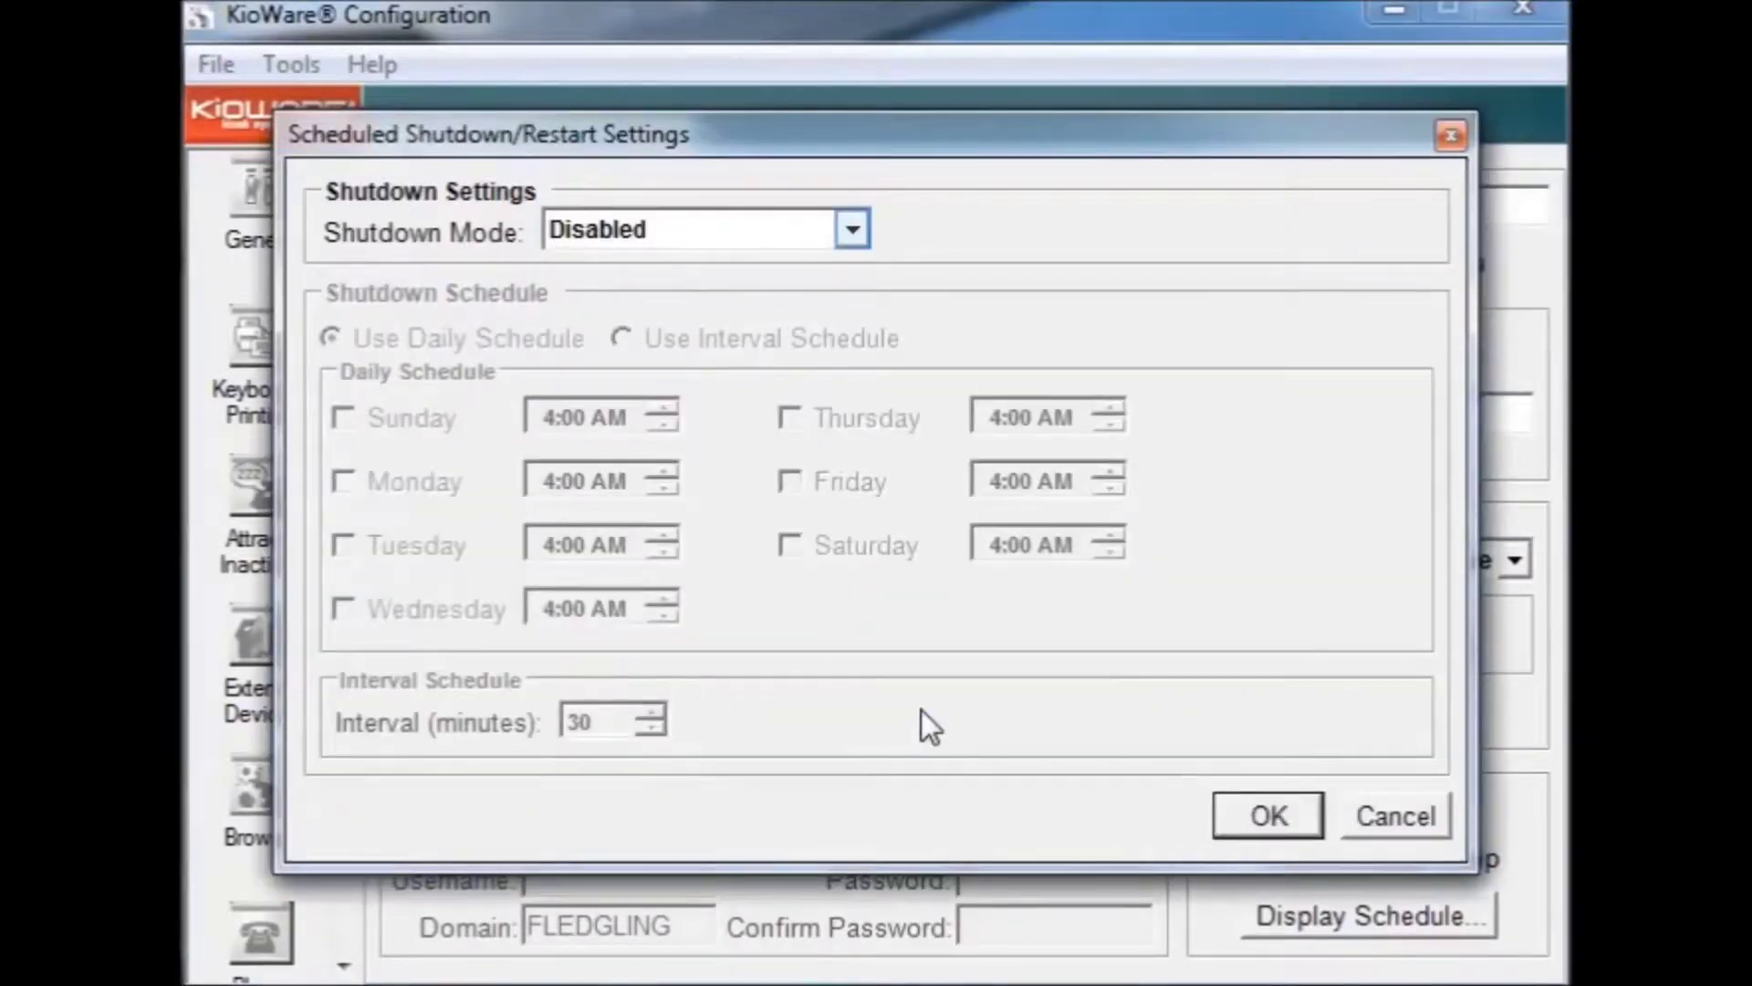
# Step: Choose Shutdown Kiosk as the scheduled shutdown mode, switch to a 30-minute interval schedule, and confirm
pyautogui.click(854, 229)
pyautogui.click(772, 298)
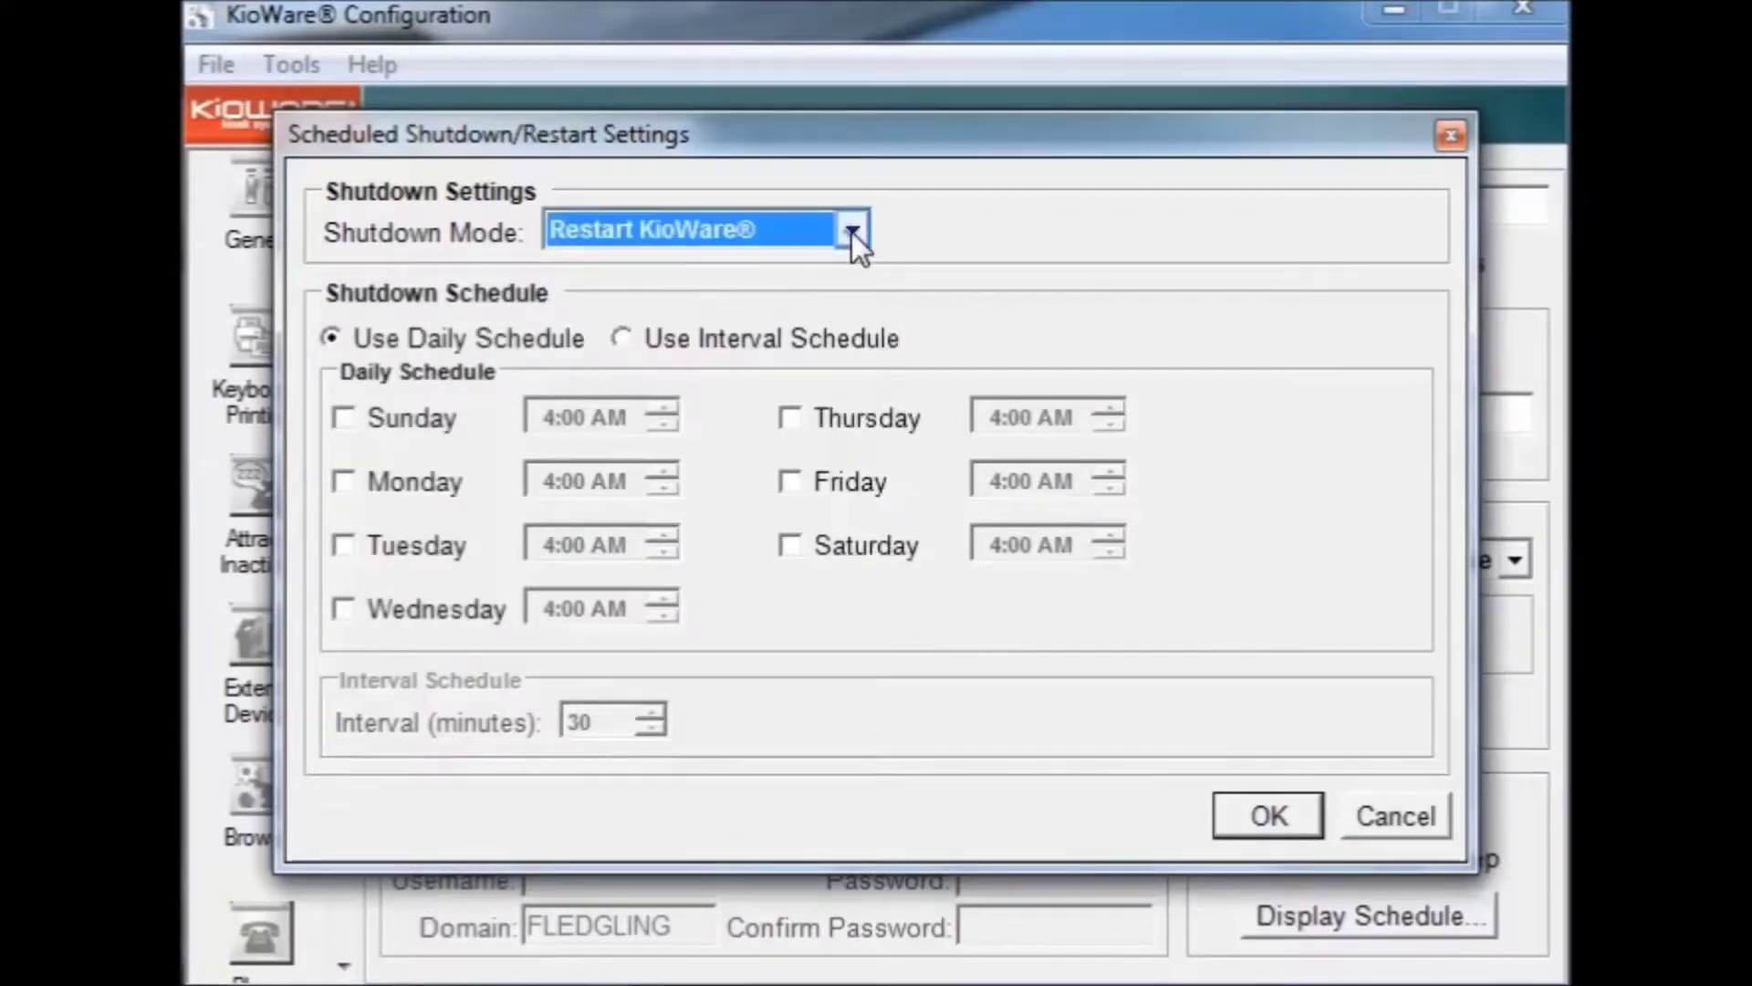
pyautogui.click(853, 232)
pyautogui.click(760, 329)
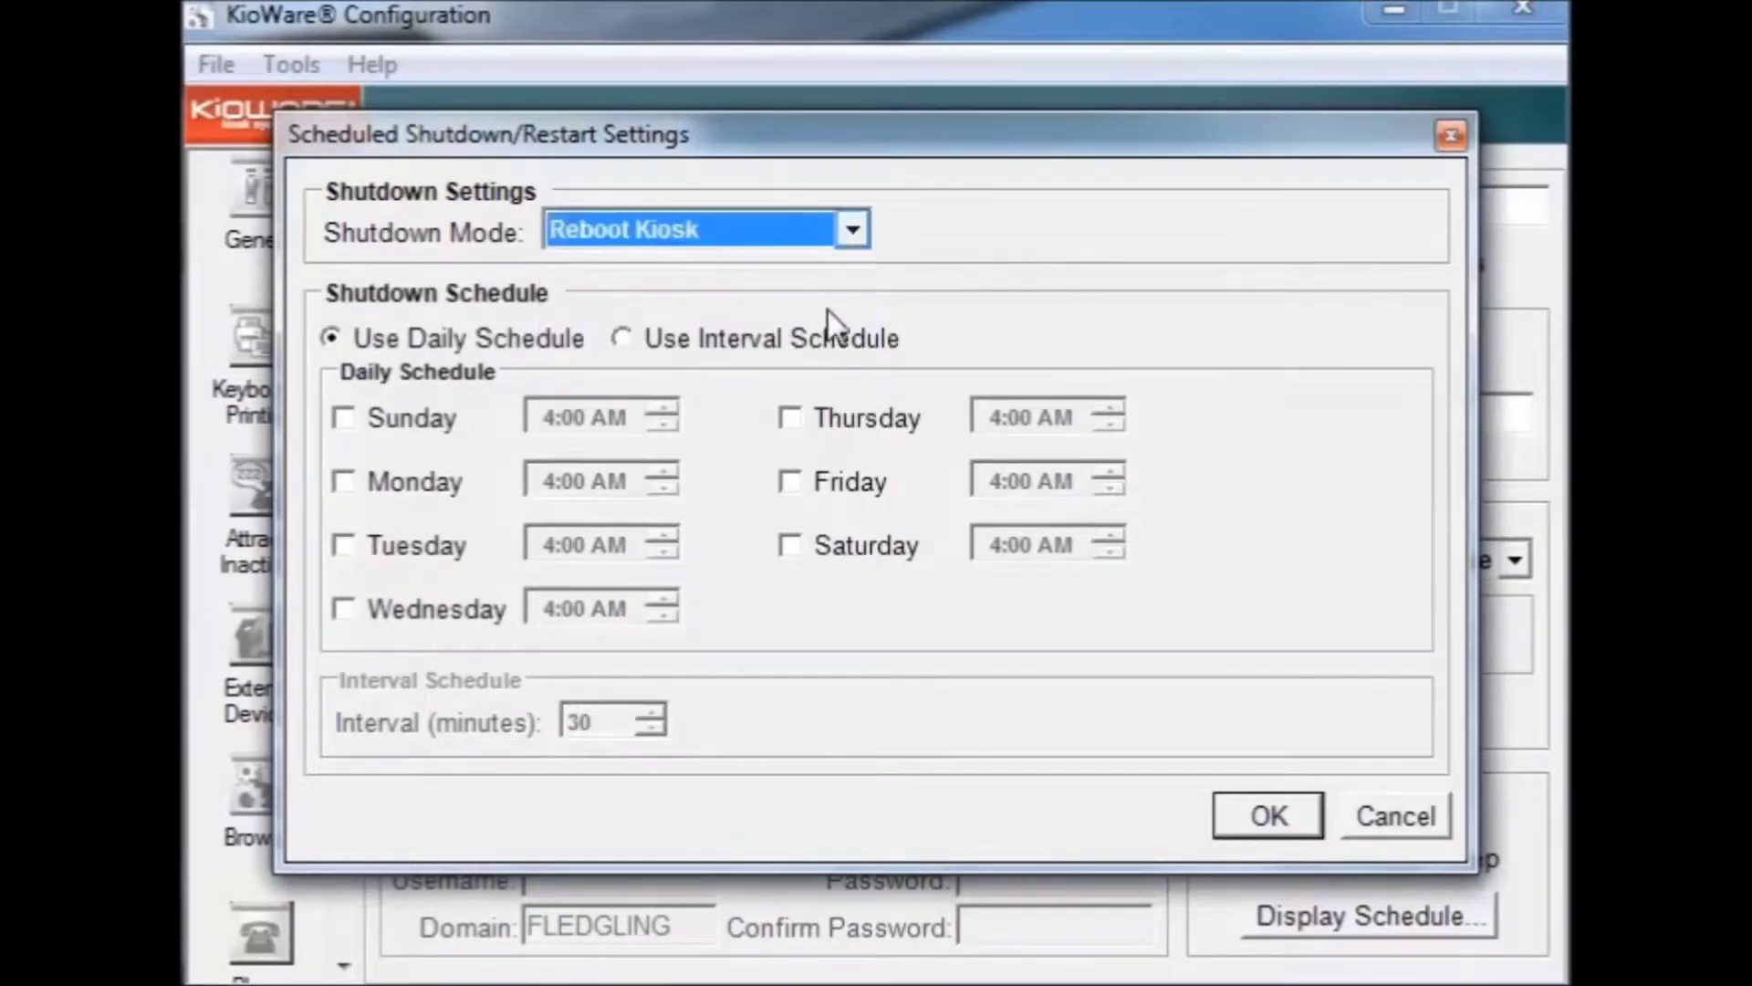
pyautogui.click(854, 232)
pyautogui.click(746, 363)
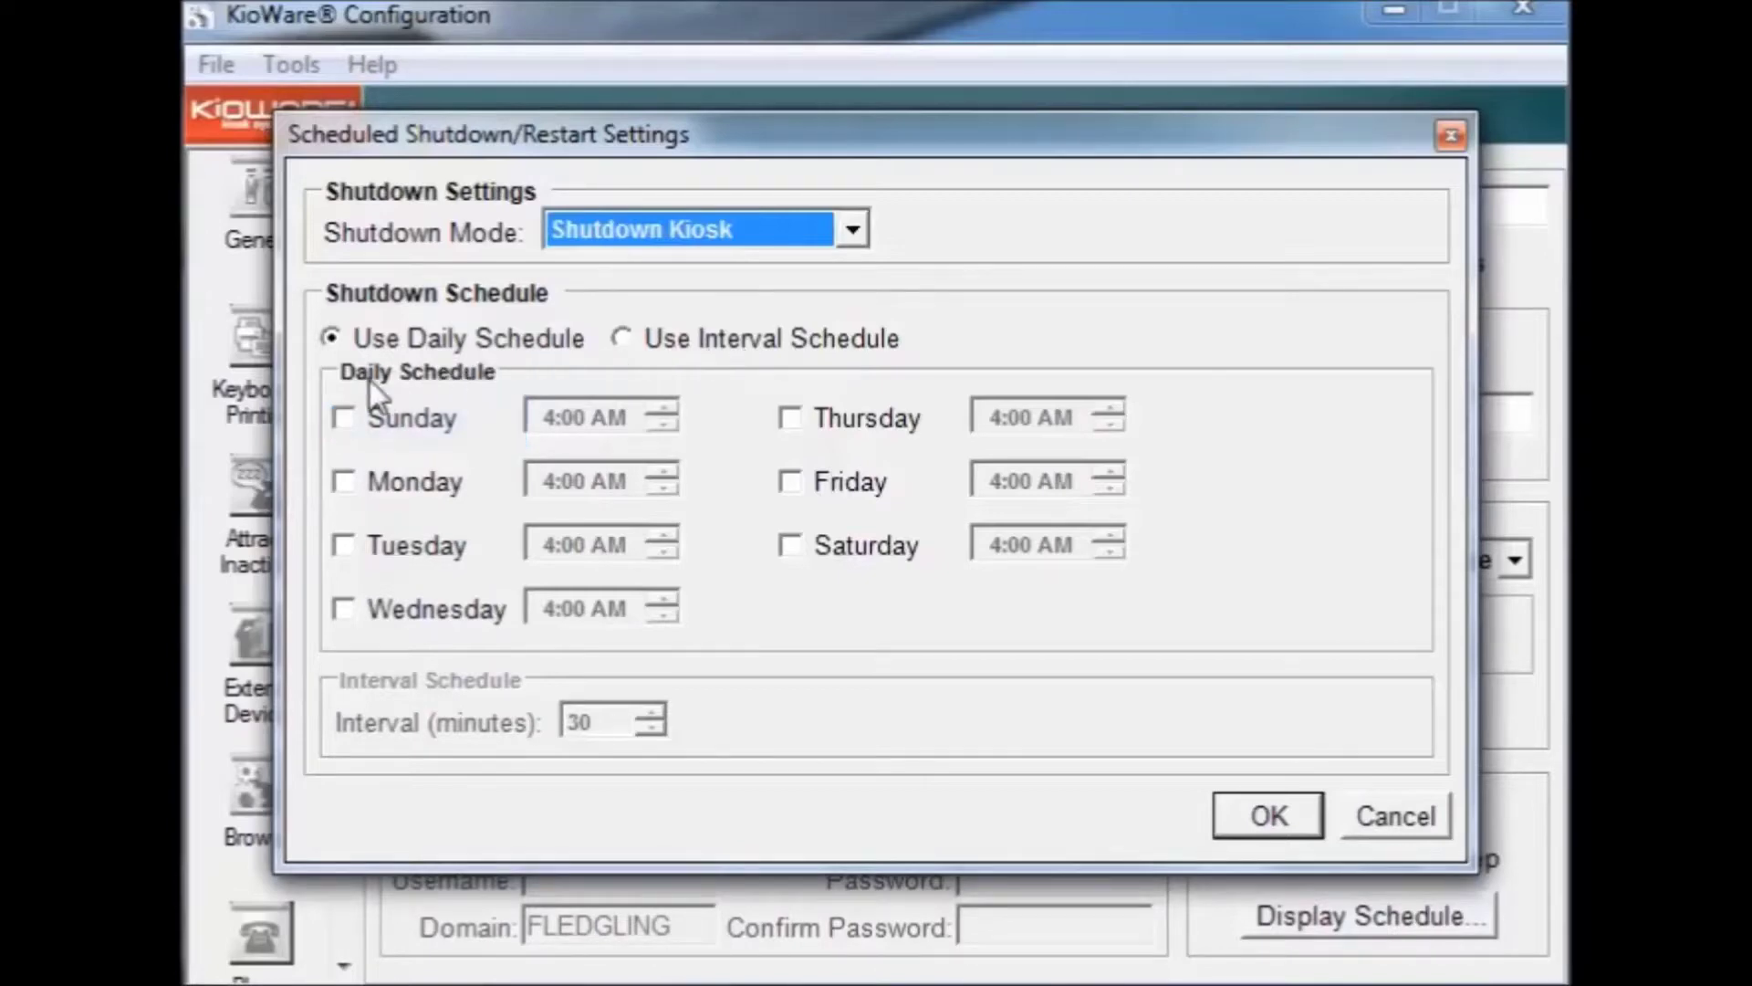
pyautogui.click(335, 409)
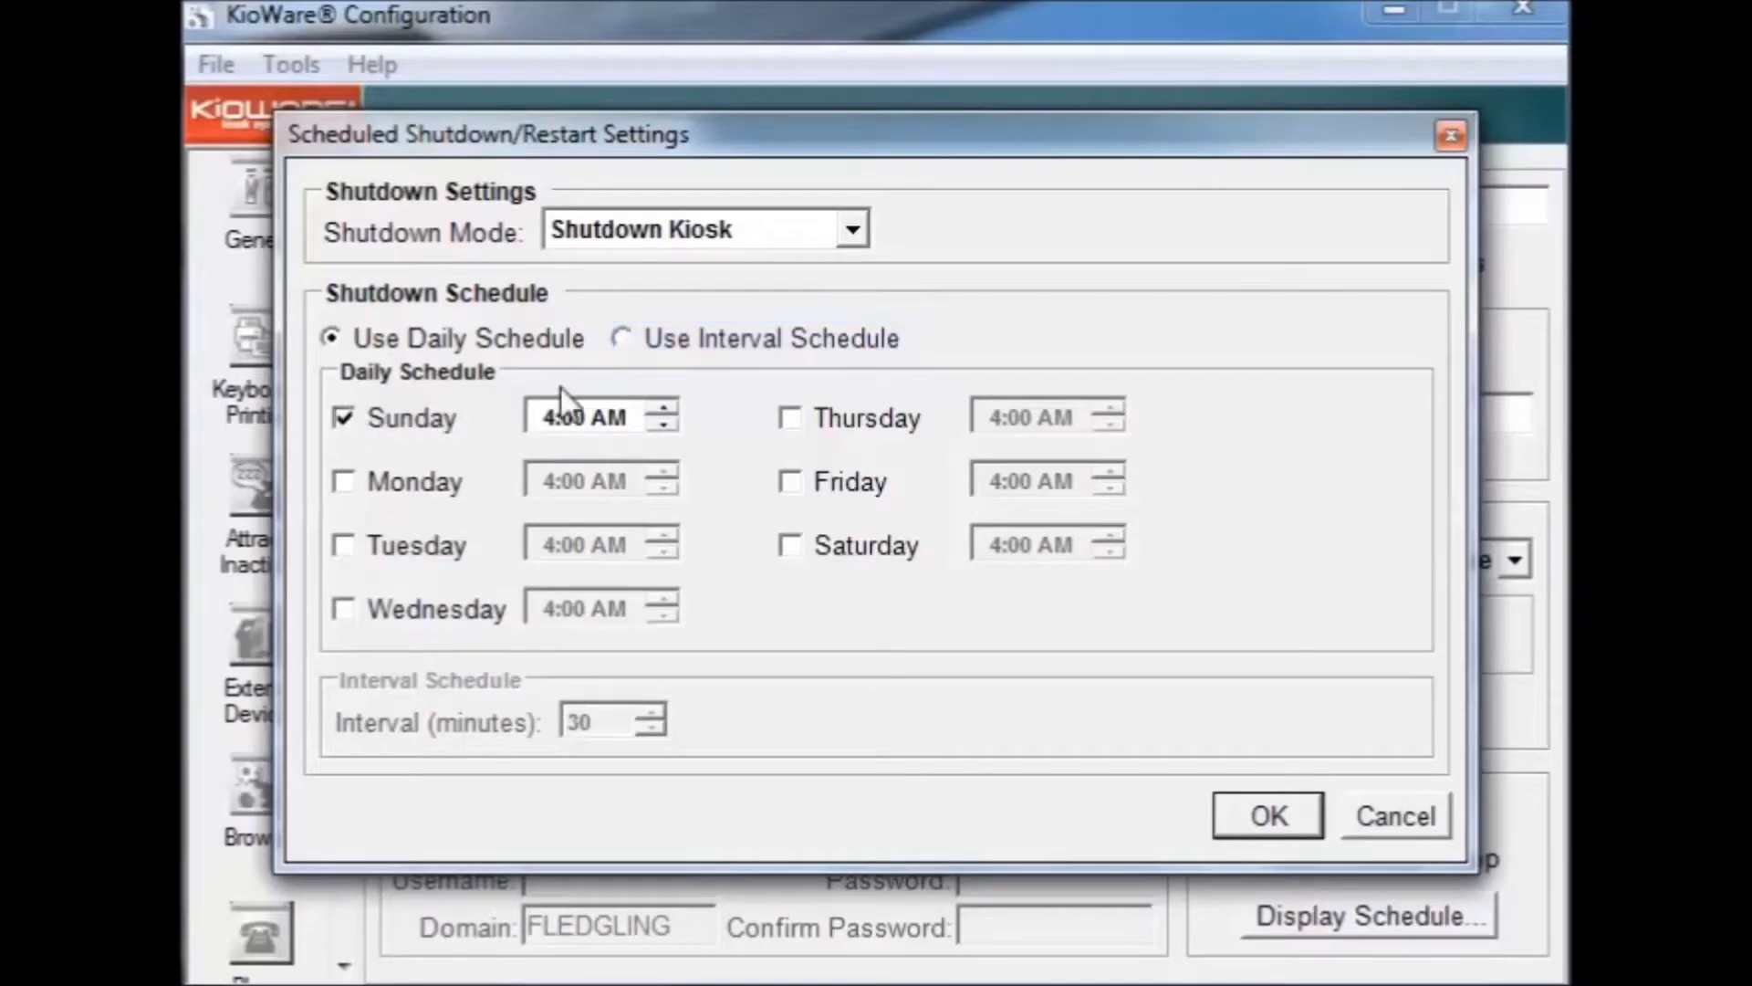
pyautogui.click(624, 339)
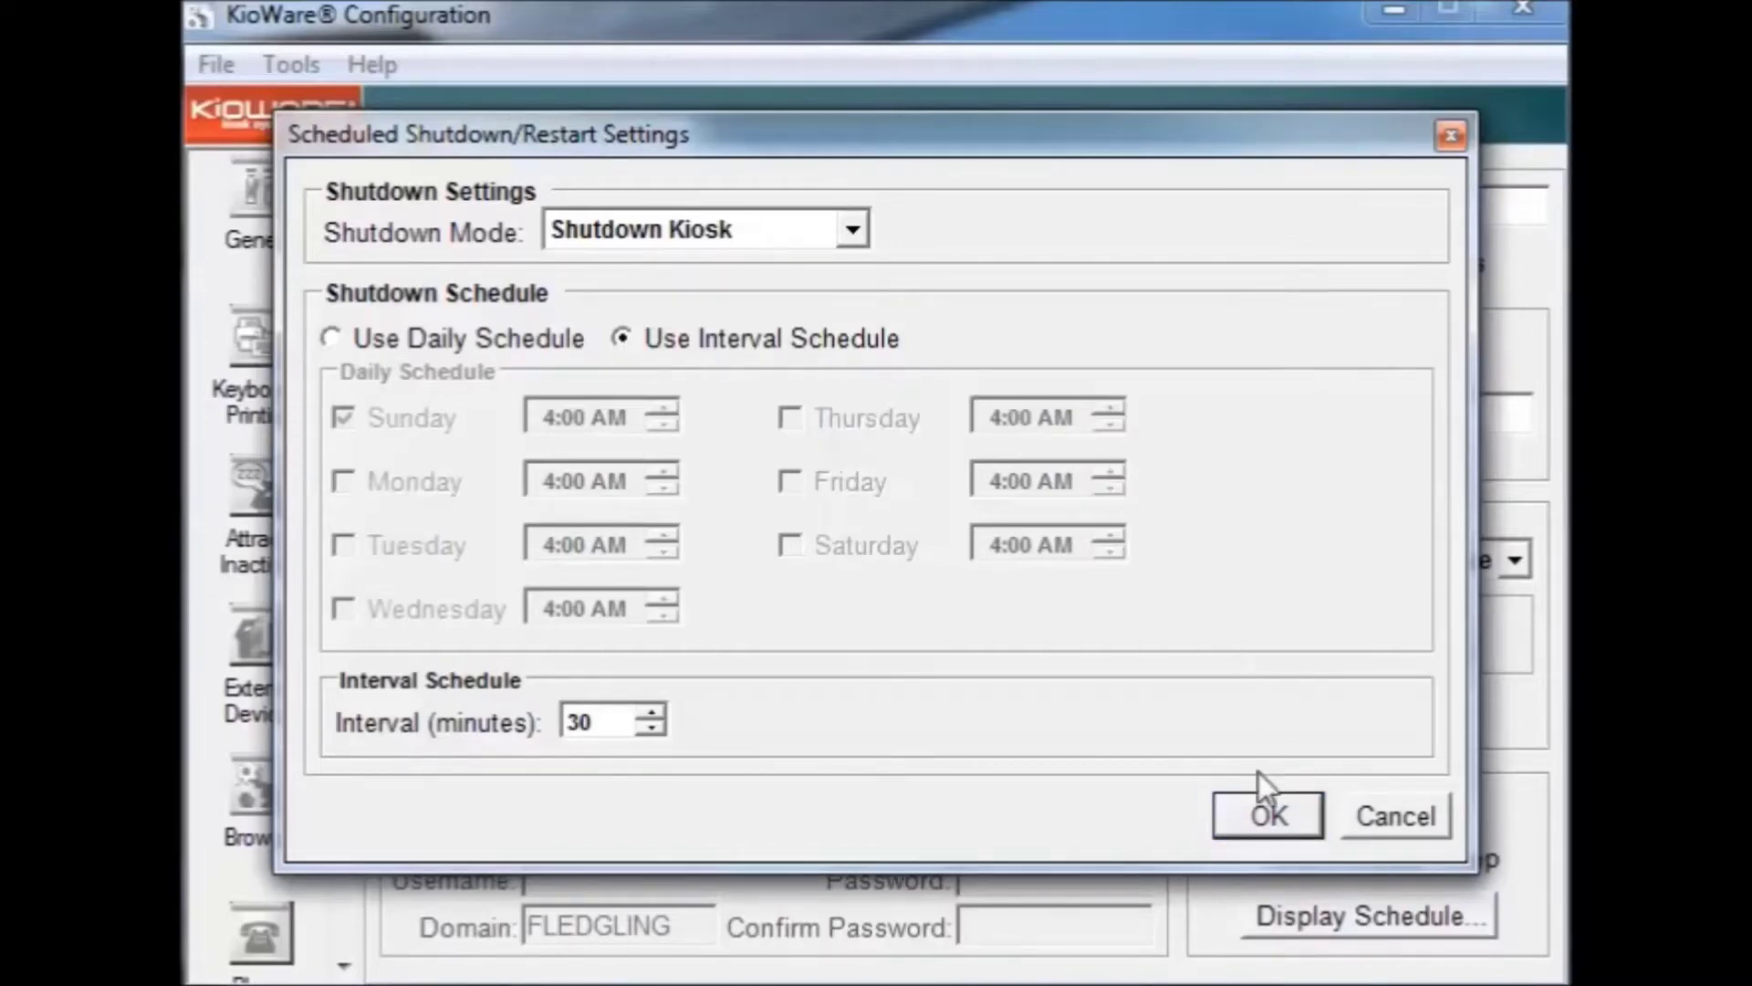
pyautogui.click(1261, 804)
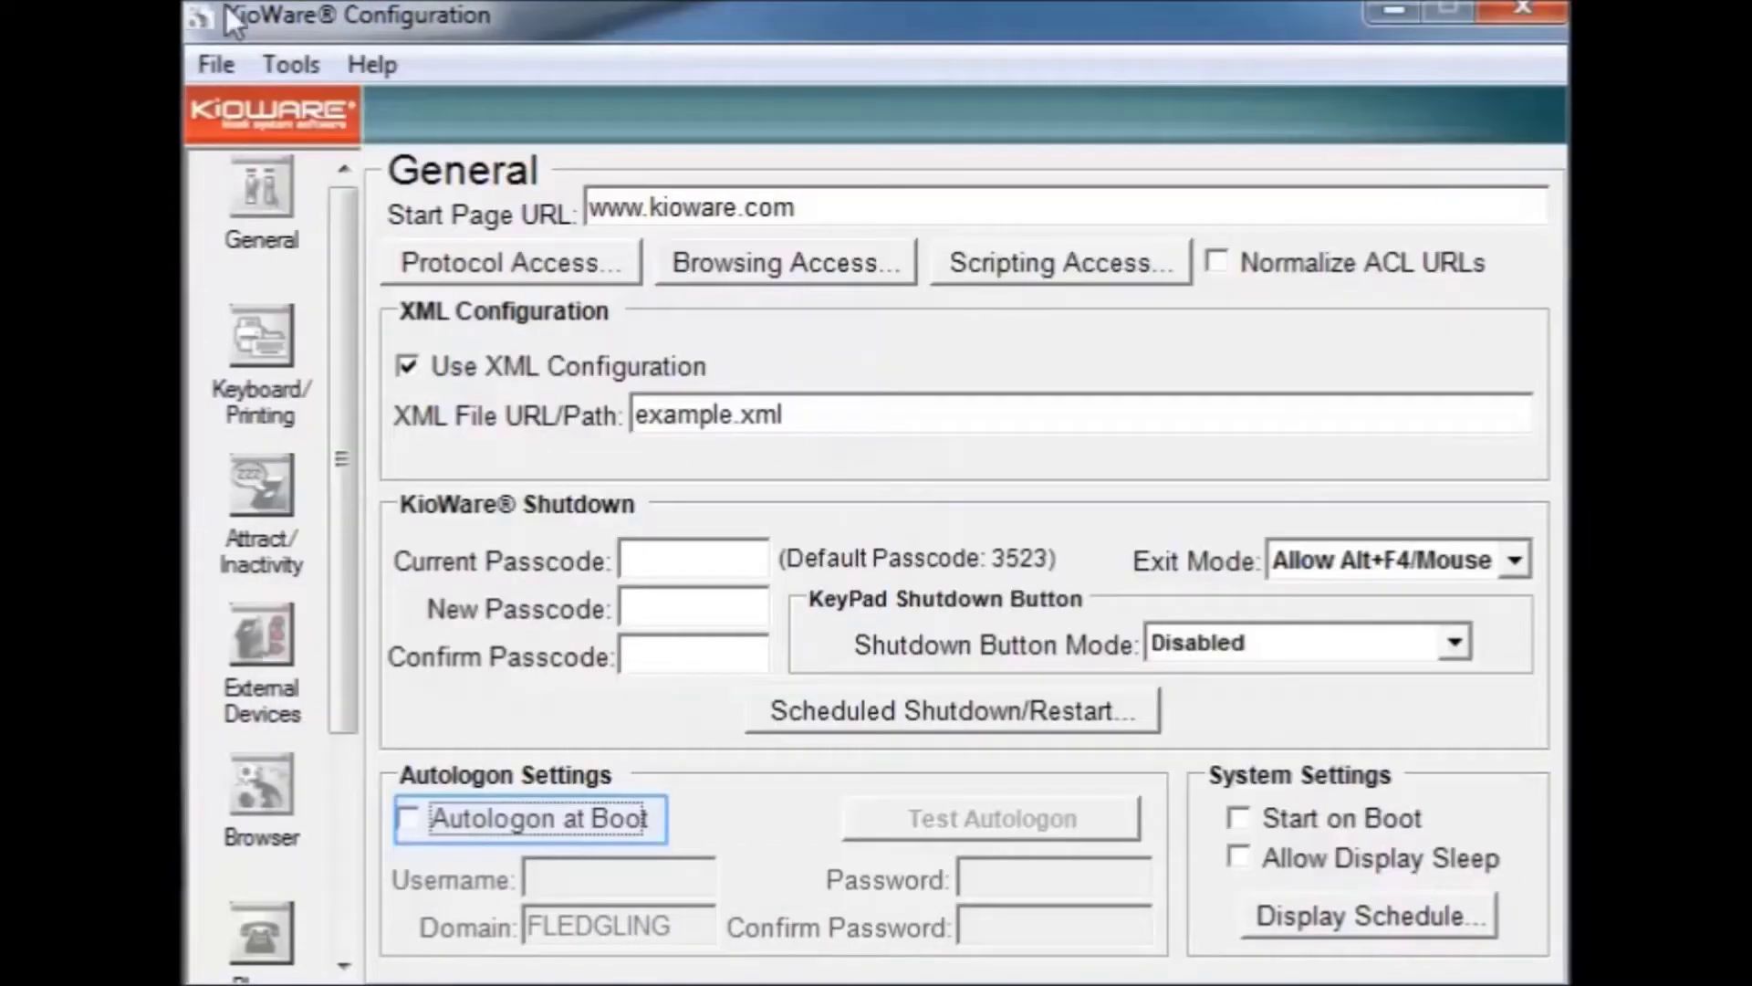
# Step: Tick the Autologon at Boot and Allow Display Sleep checkboxes, leaving Start on Boot off
pyautogui.click(406, 821)
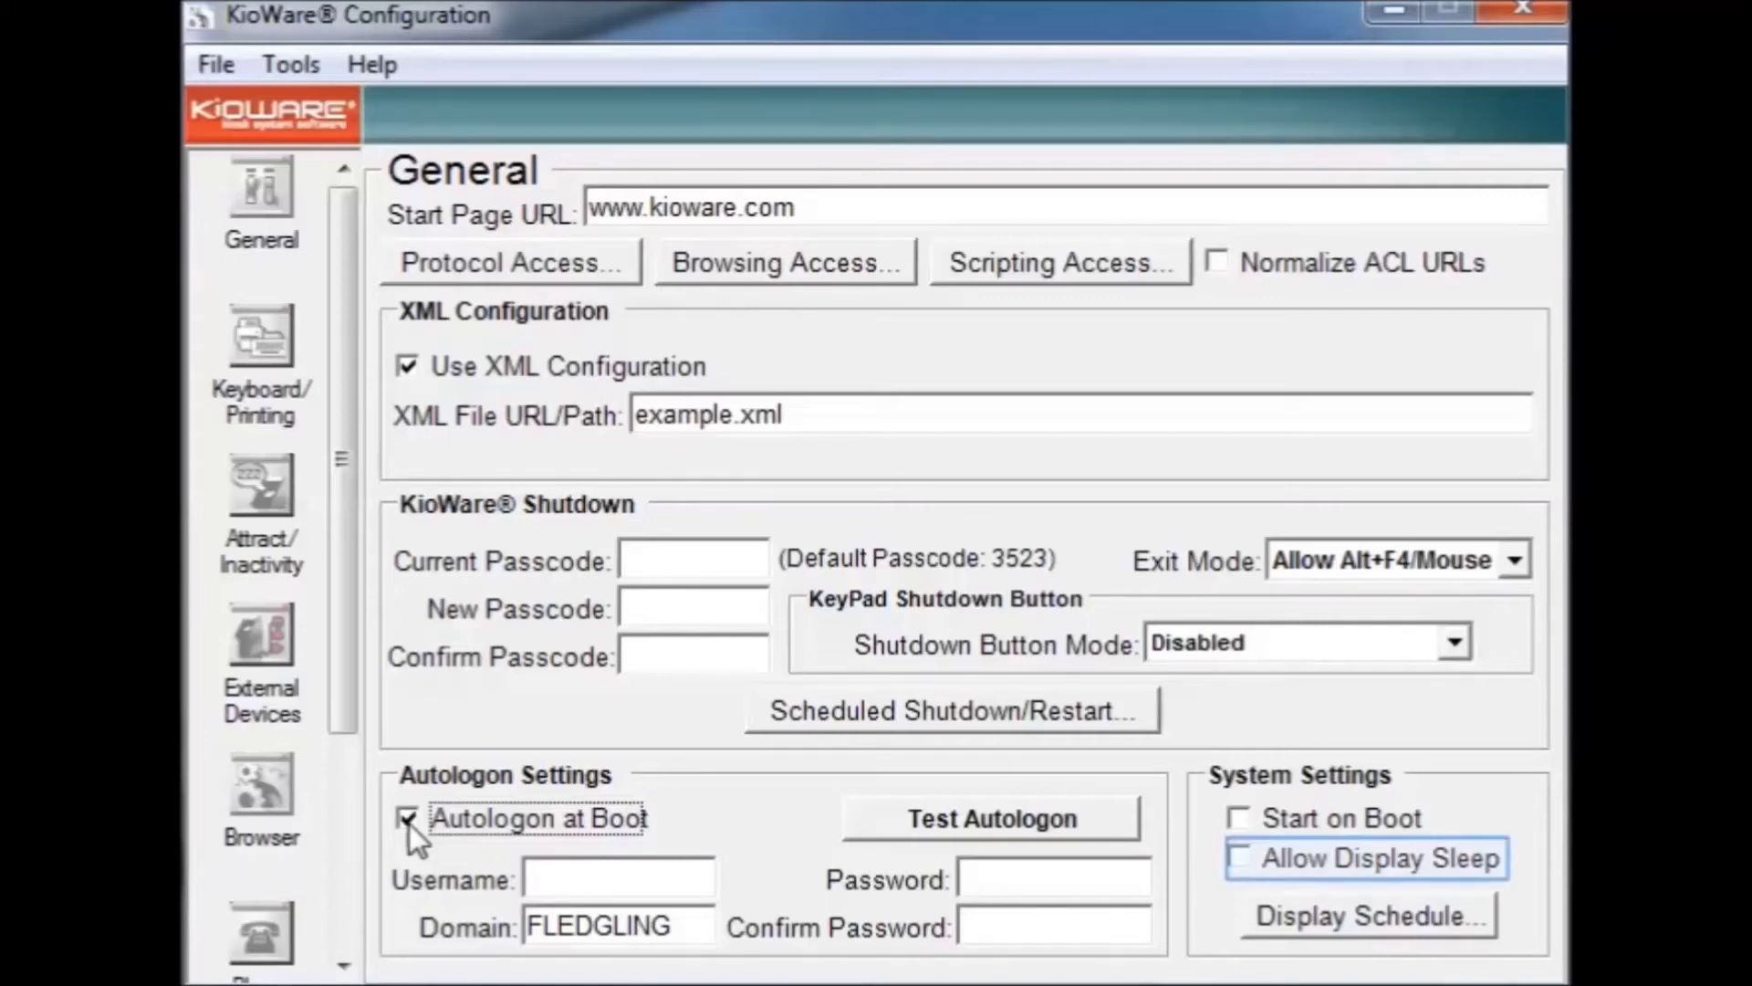
pyautogui.click(1248, 869)
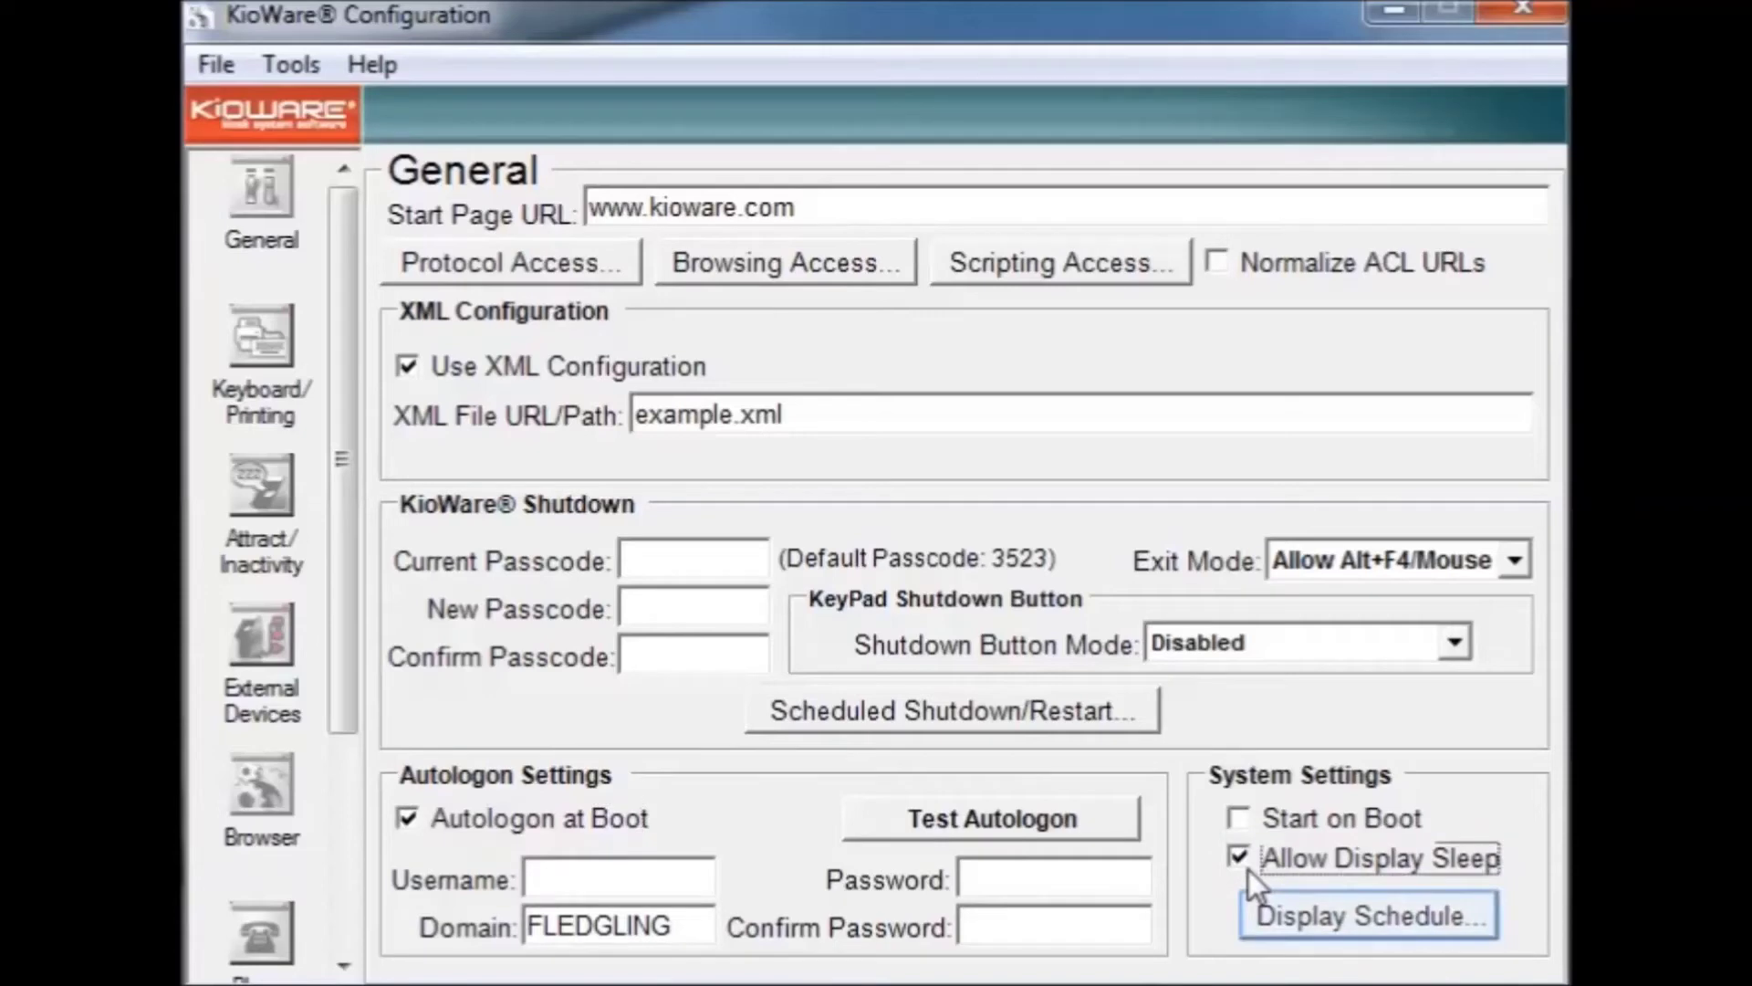